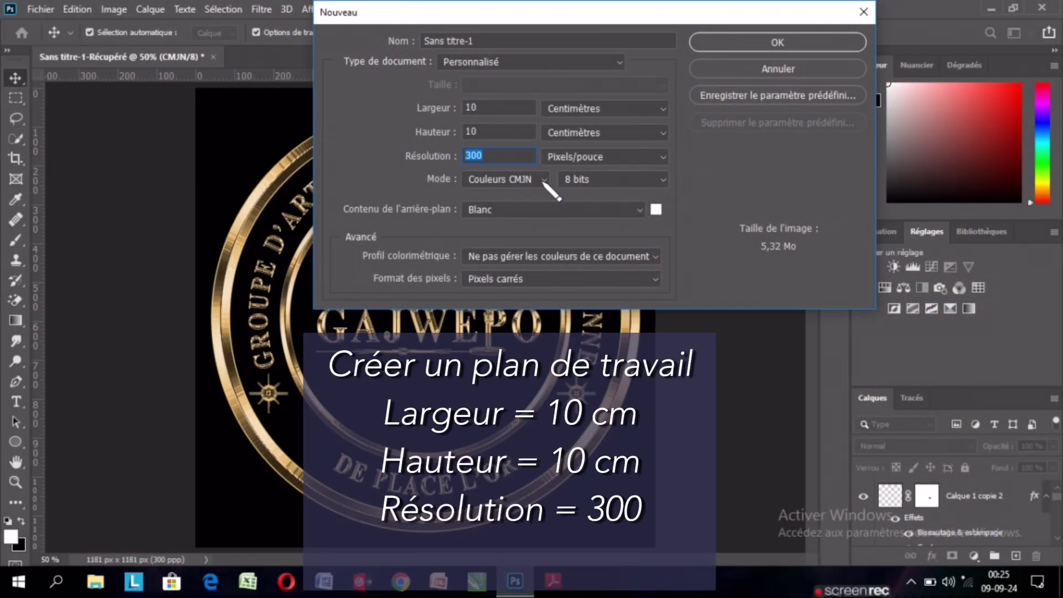
Step: Set the new 10 × 10 cm, 300 ppi document's colour mode to RGB and create it
left_click(543, 179)
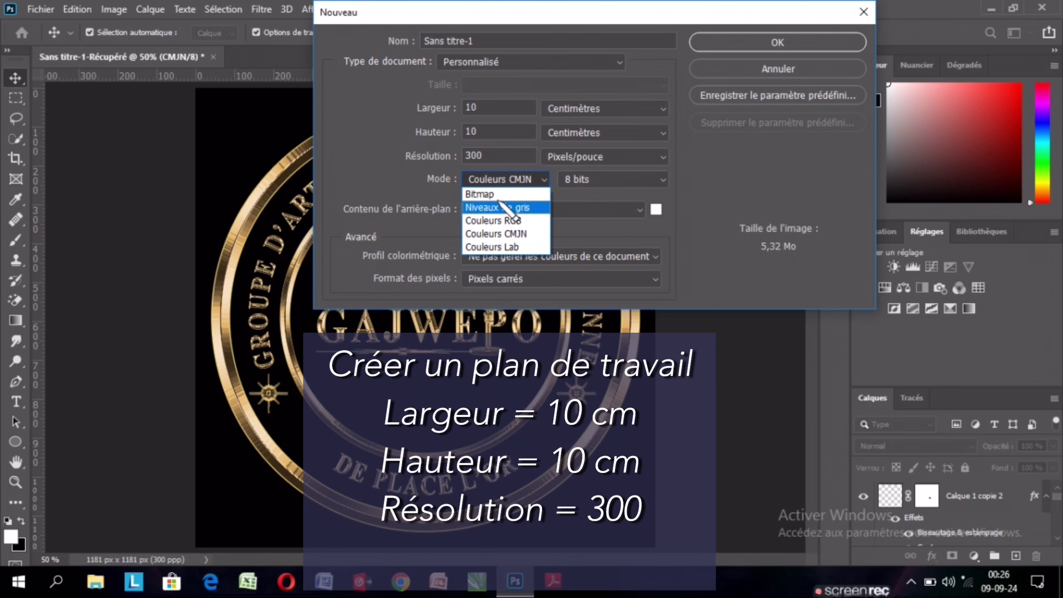
left_click(512, 221)
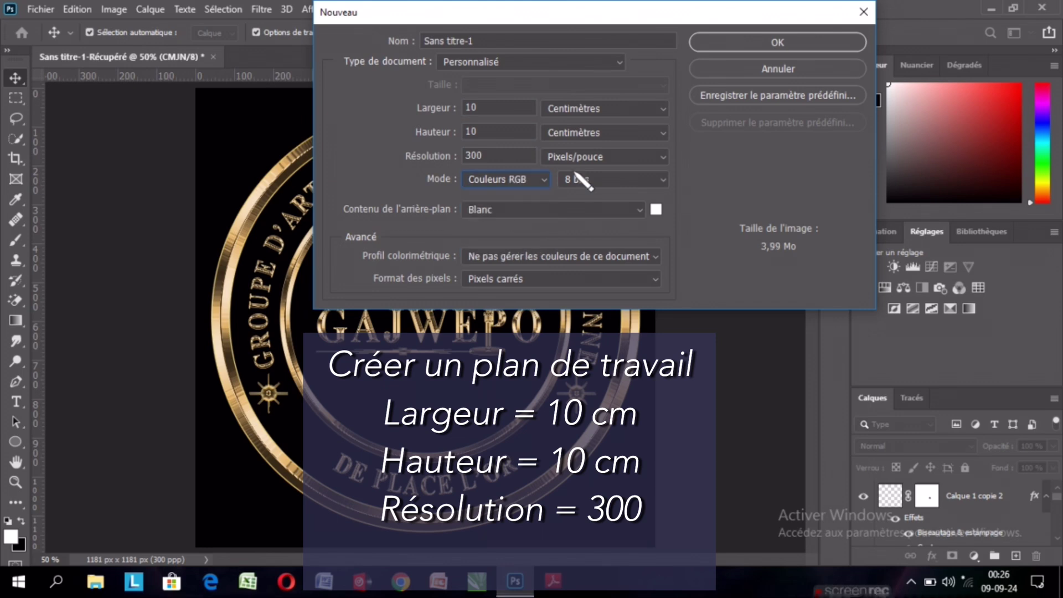
left_click(775, 42)
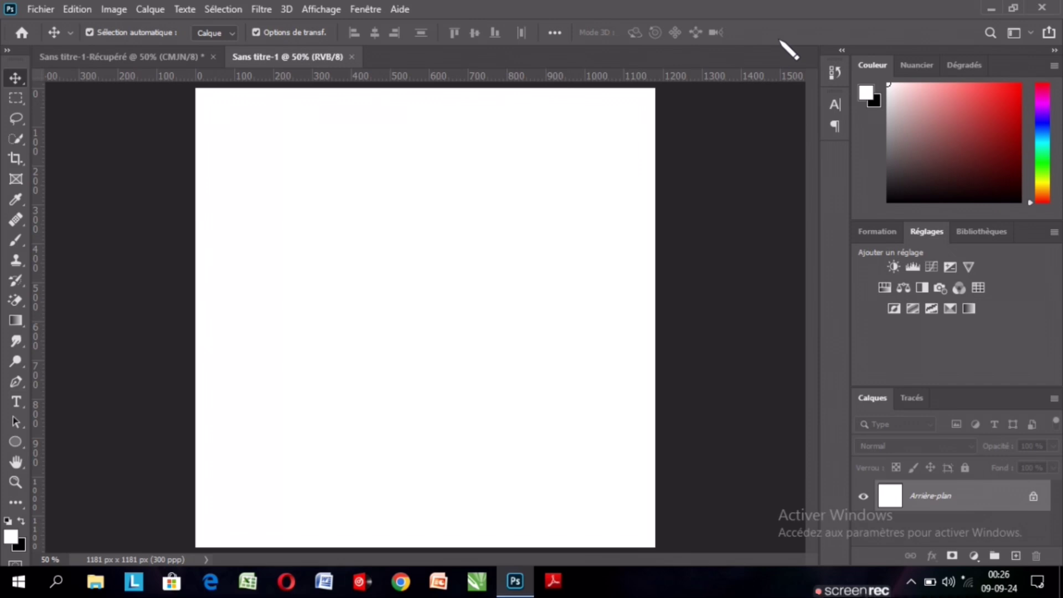
Step: Unlock the Arrière-plan layer into Calque 0 and open its Style de calque settings
left_click(21, 465)
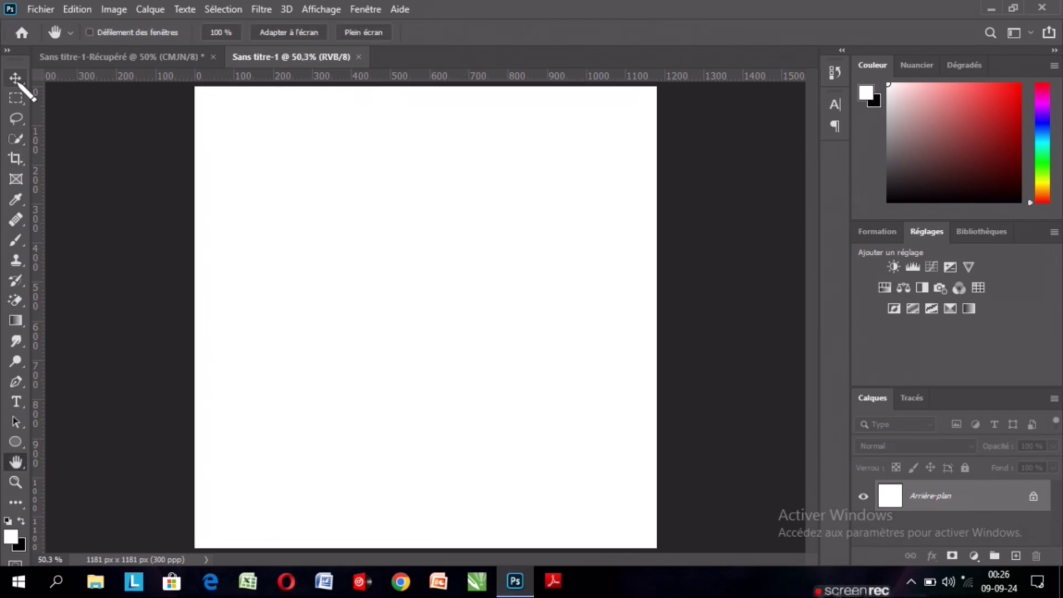
left_click(16, 78)
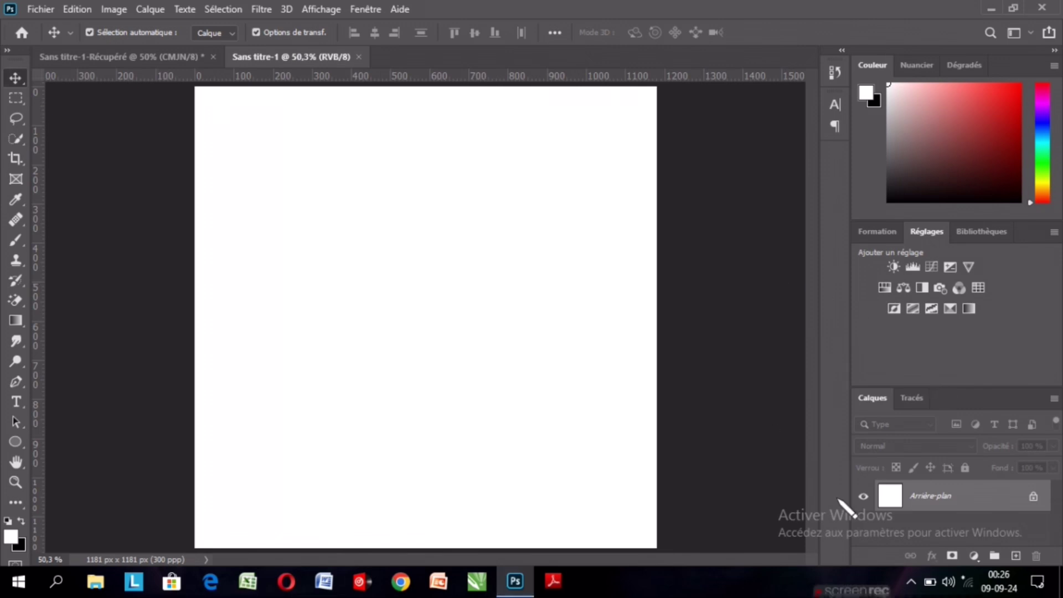
double_click(1007, 502)
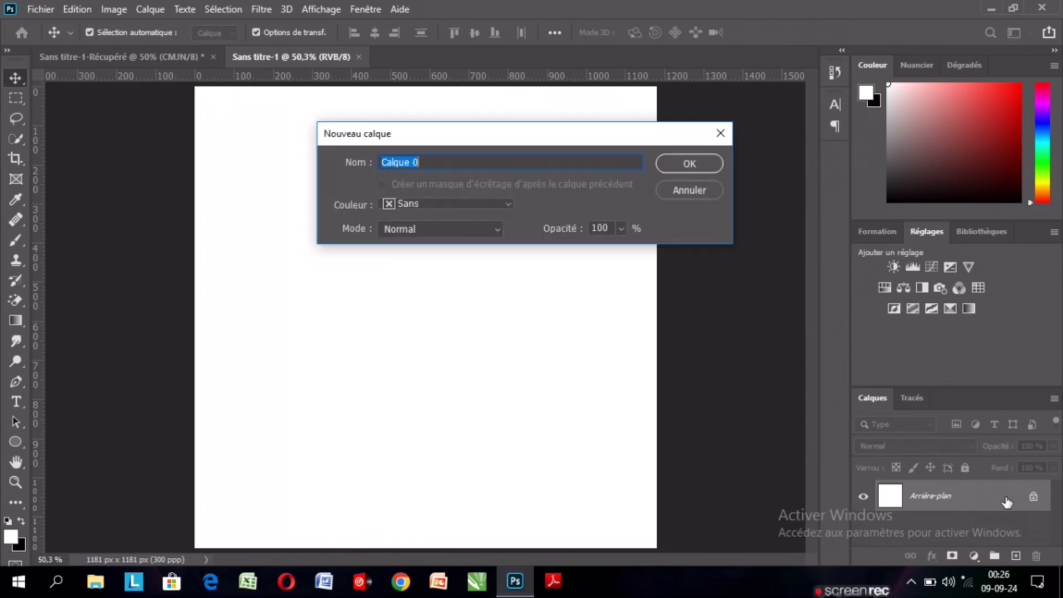
left_click(721, 134)
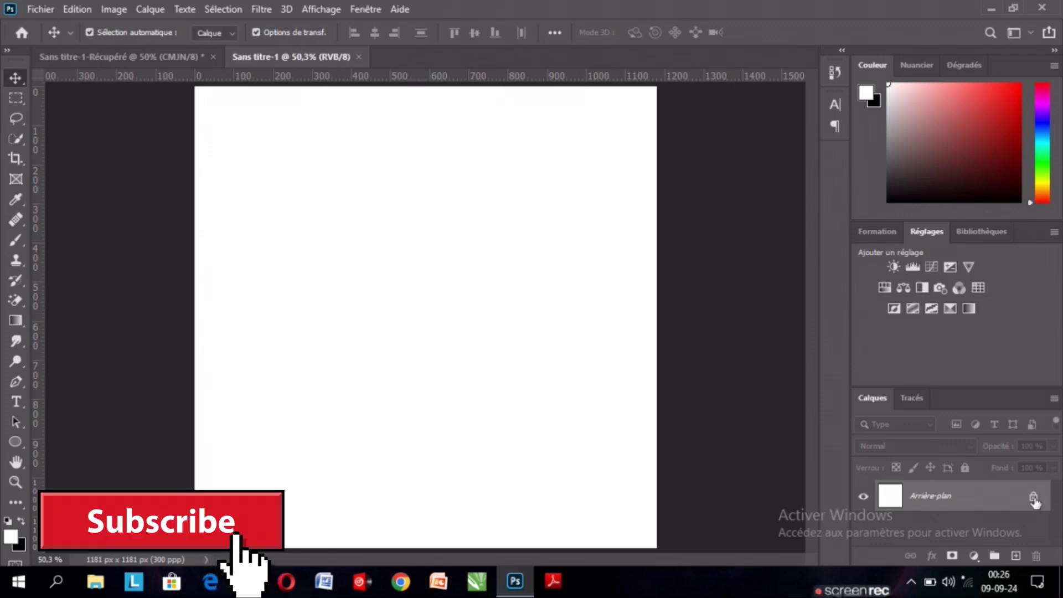
left_click(1034, 498)
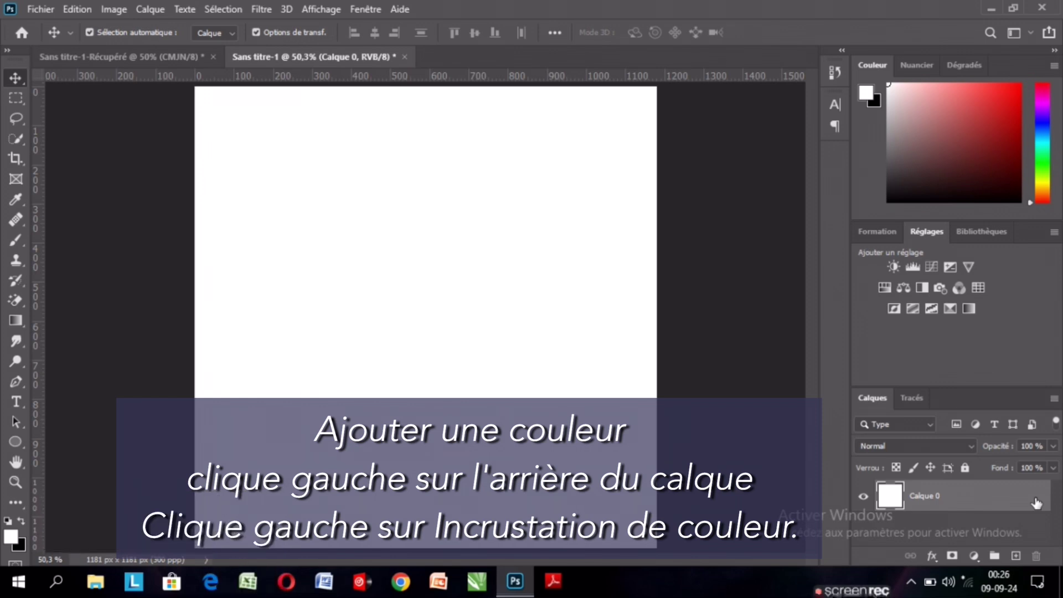
double_click(1036, 503)
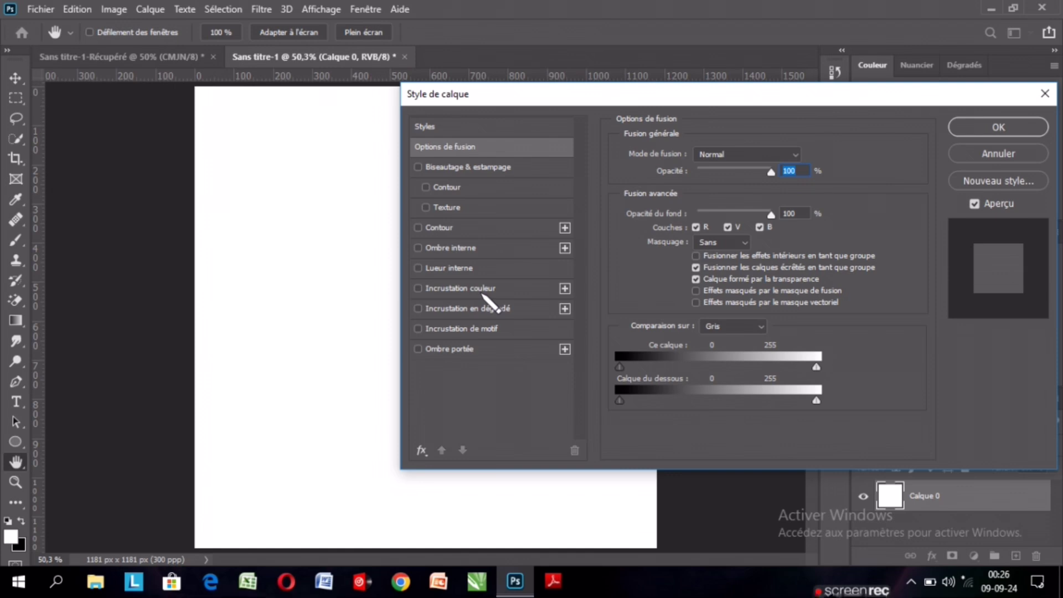
Step: Give Calque 0 a black Incrustation couleur at Normal, 100% opacity
left_click(437, 289)
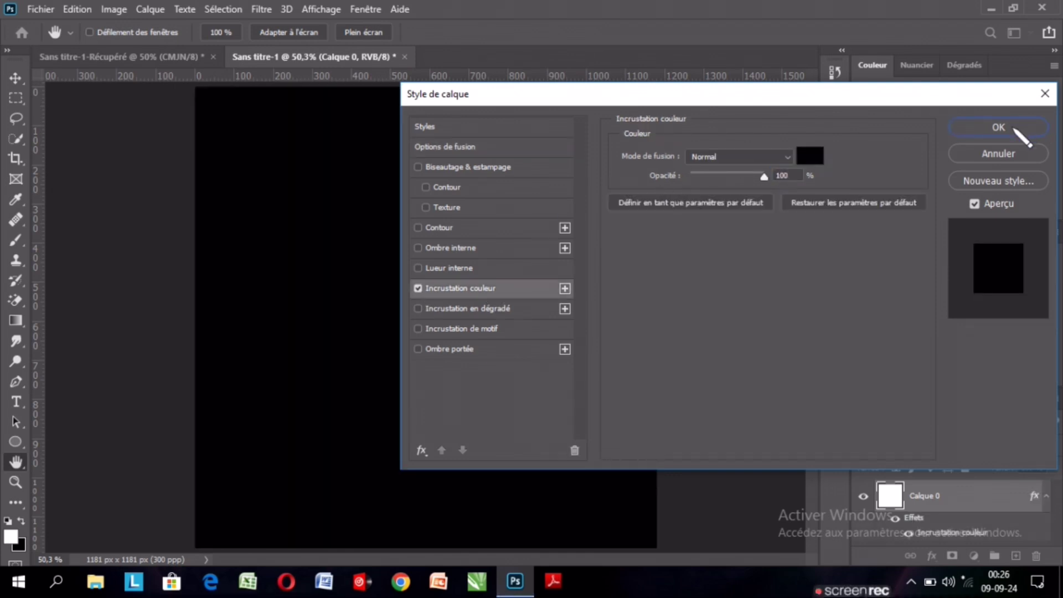
left_click(1014, 128)
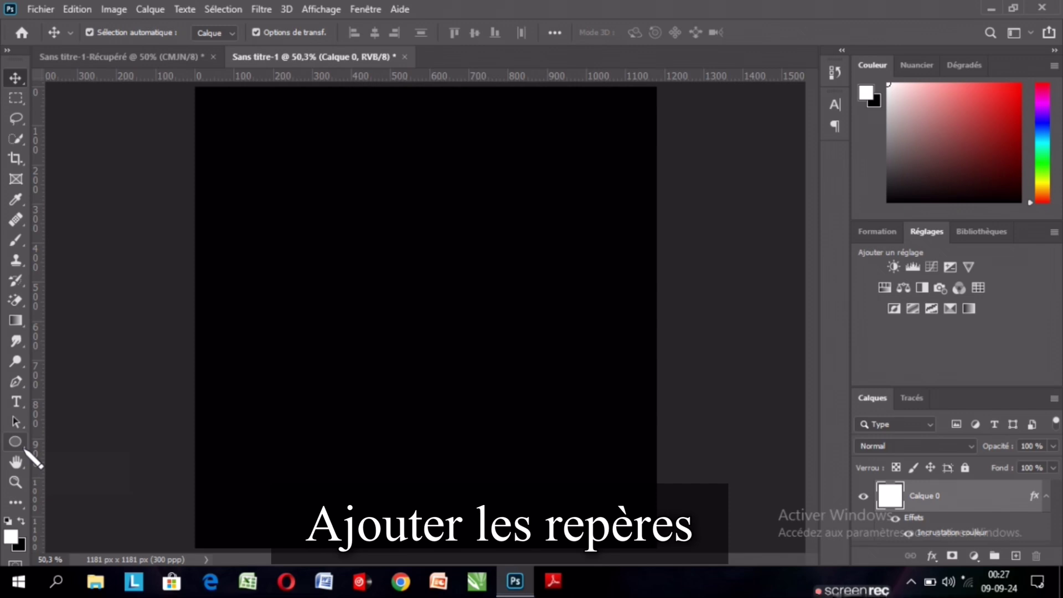
Step: Drag a horizontal and a vertical guide to 590.5 px so they cross at the centre
left_click(22, 446)
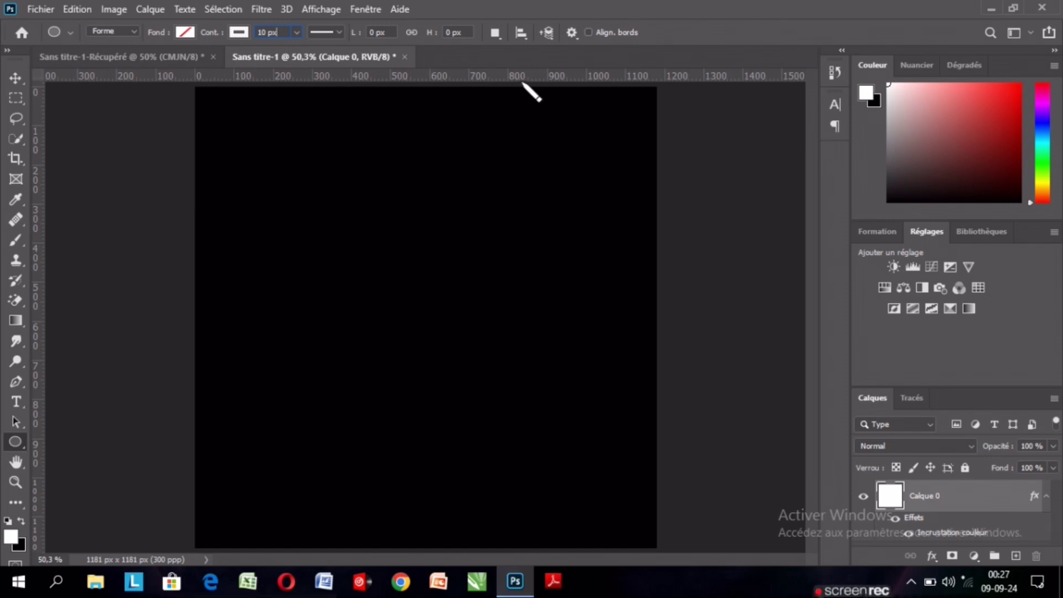
left_click_drag(523, 77, 592, 316)
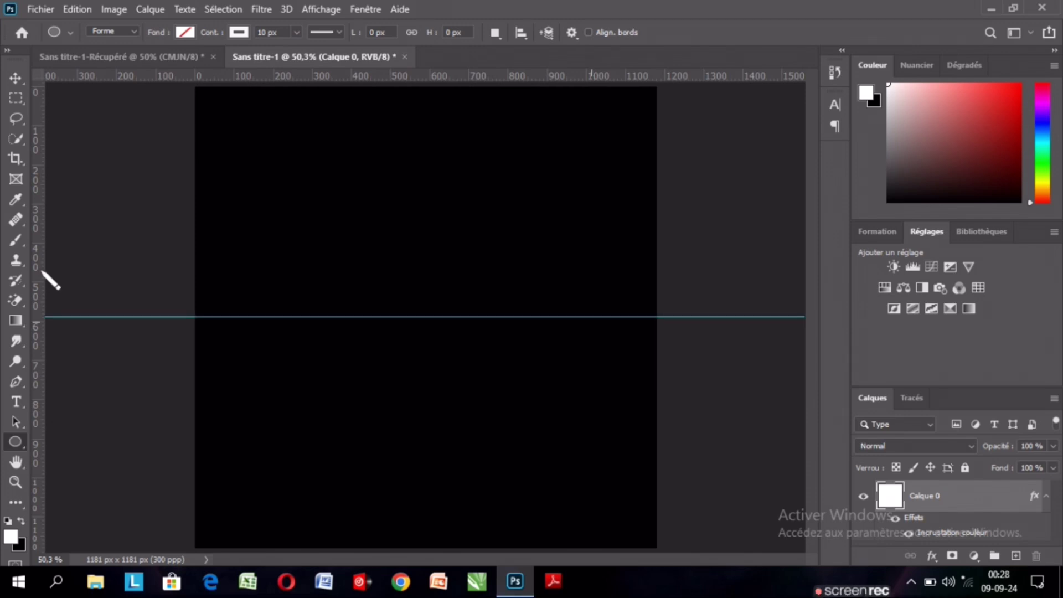
mouse_move(43, 271)
left_mouse_down()
mouse_move(430, 321)
mouse_move(425, 329)
left_mouse_up()
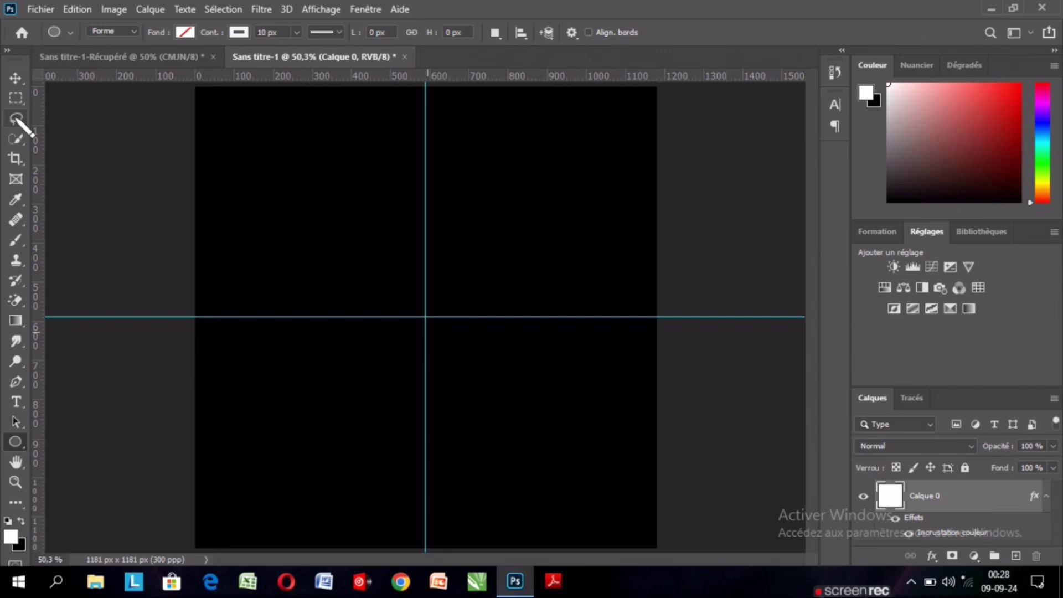
left_click(15, 77)
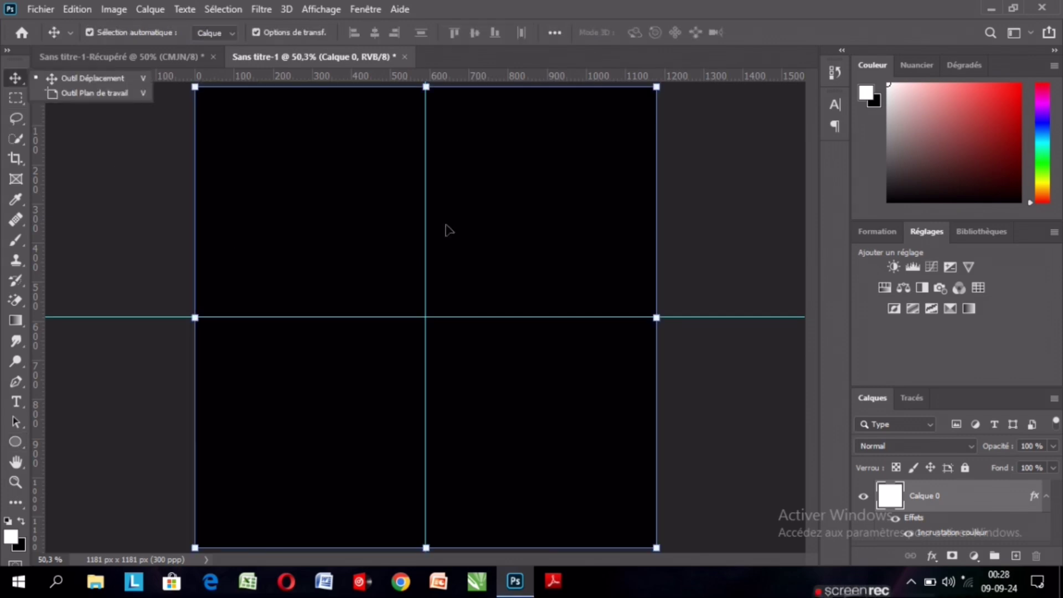
left_click(17, 81)
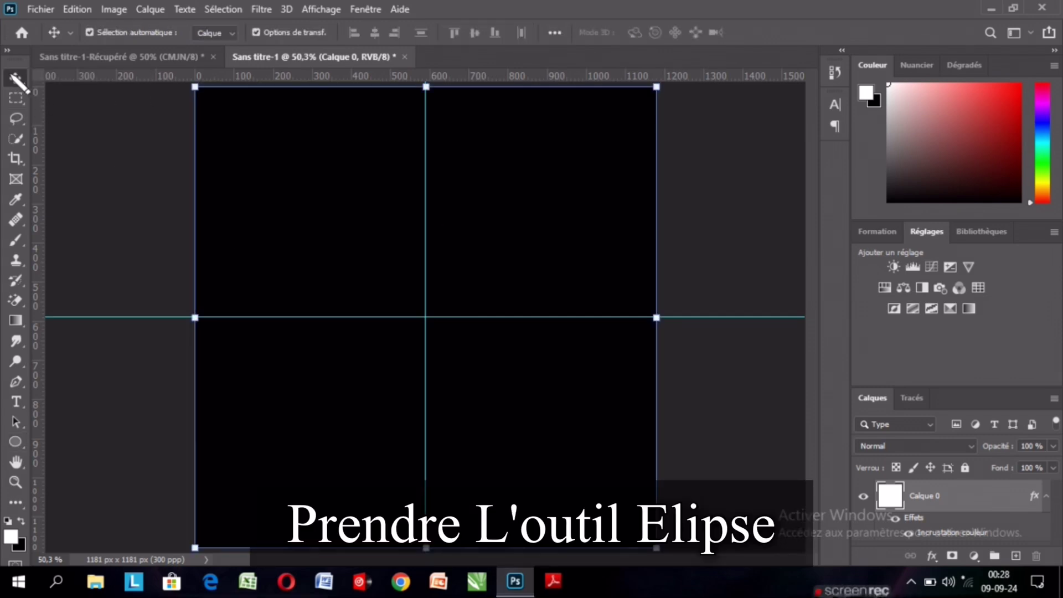
Step: Draw a hollow 589 px circle from the guide crossing with a 29.24 px white stroke
left_click(15, 441)
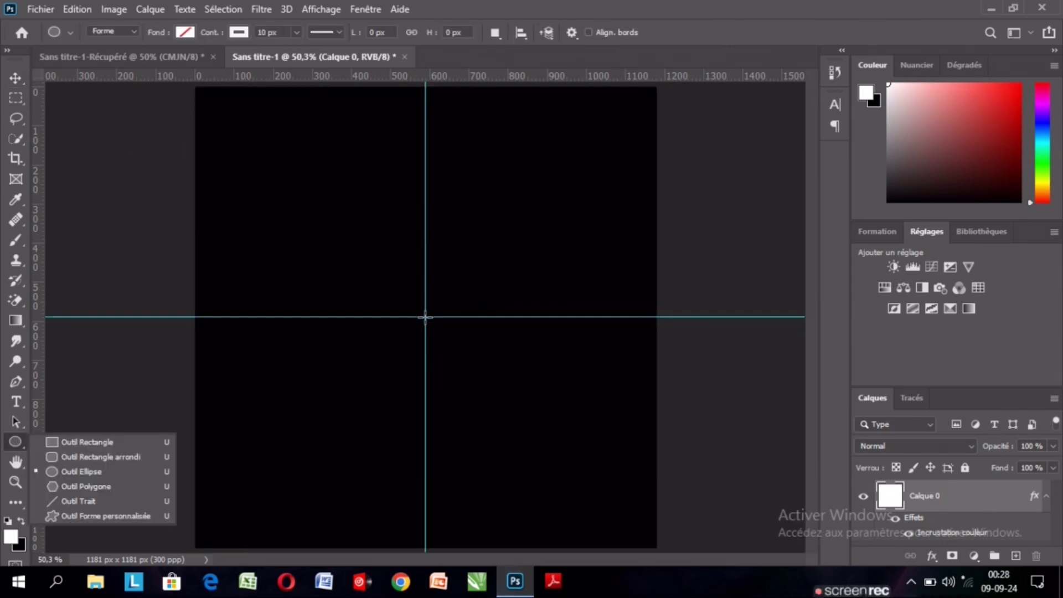
mouse_move(426, 318)
left_mouse_down()
mouse_move(777, 560)
mouse_move(749, 548)
left_mouse_up()
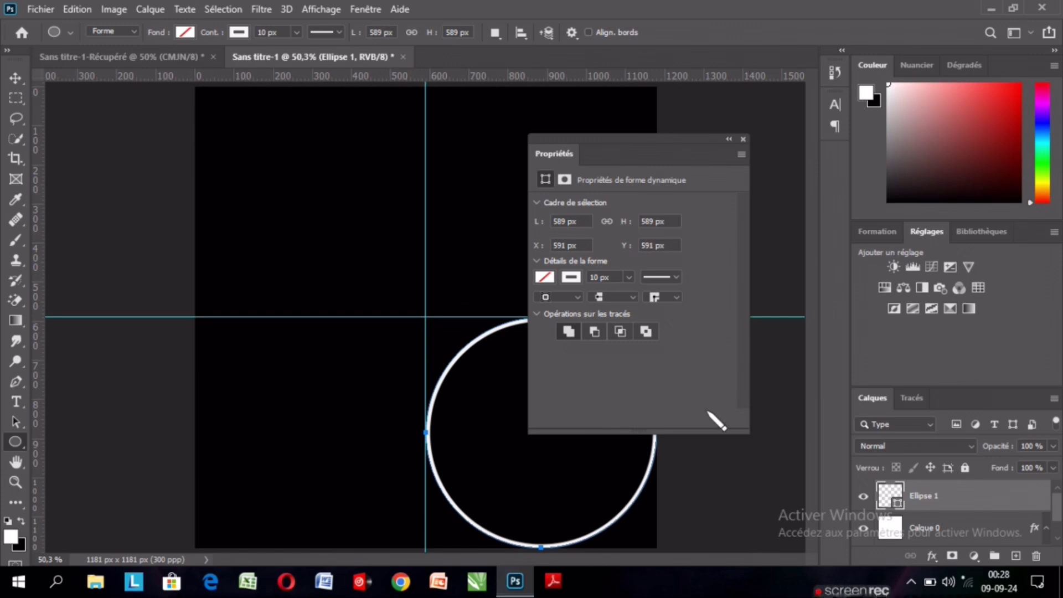
left_click_drag(613, 140, 719, 106)
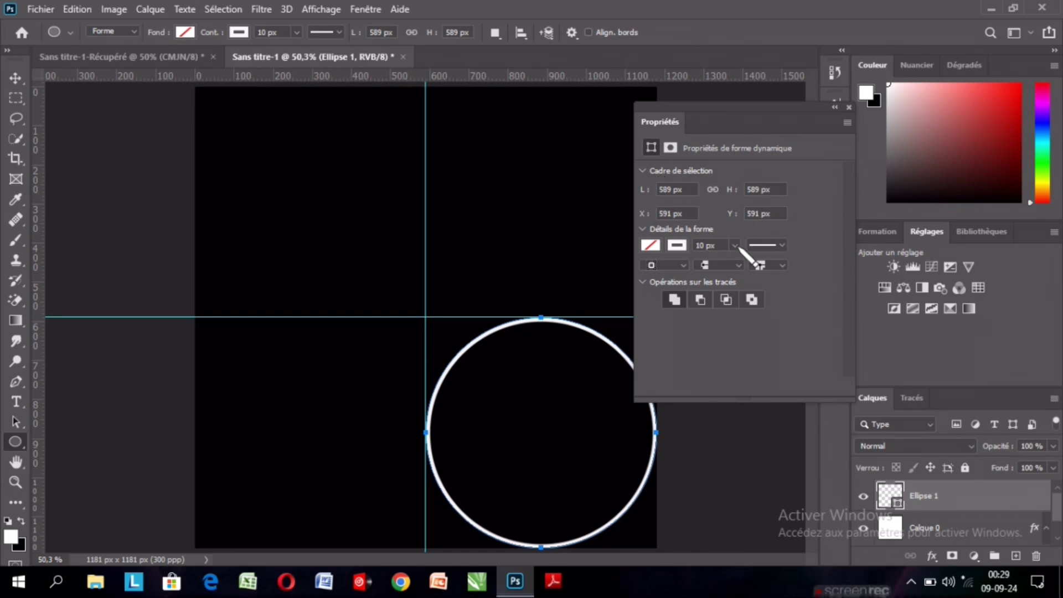
left_click_drag(738, 248, 739, 264)
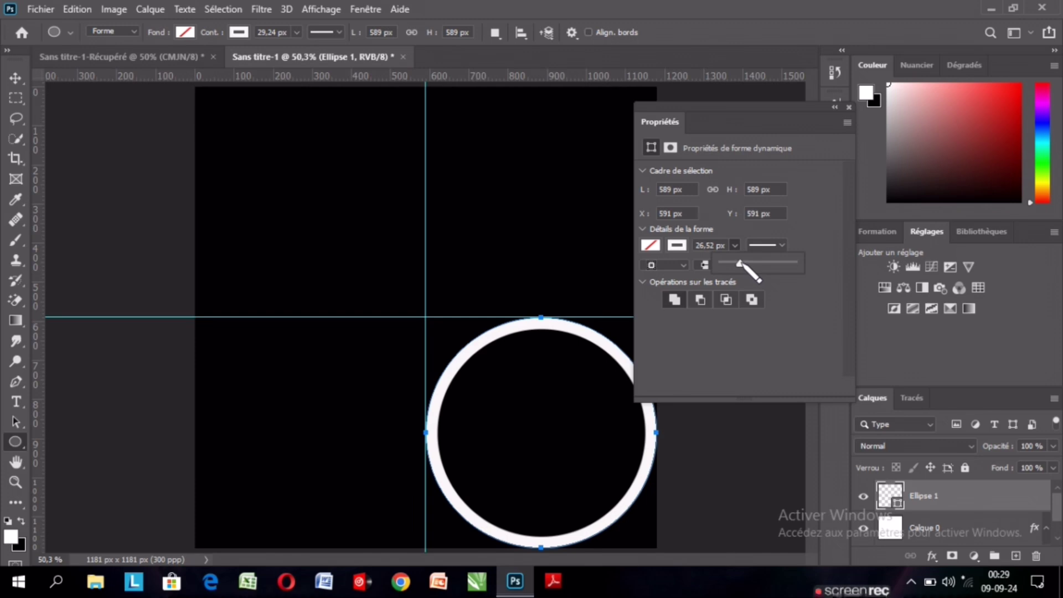
left_click_drag(740, 264, 741, 264)
left_click(836, 107)
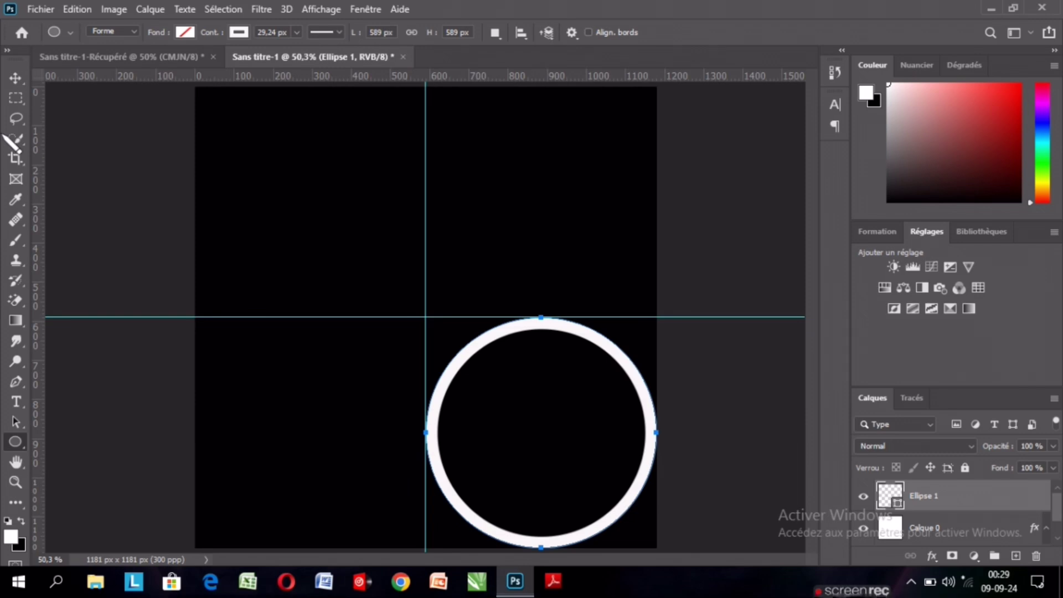
key("v")
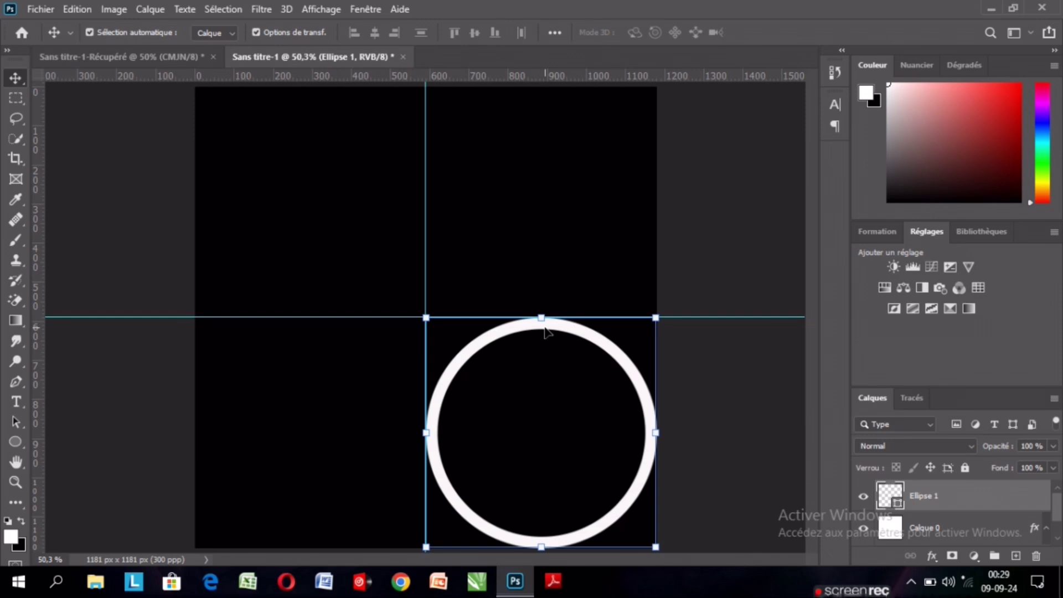
Step: Centre Ellipse 1 on the guides and scale it to 186.75% to nearly fill the canvas
left_click_drag(545, 331, 426, 216)
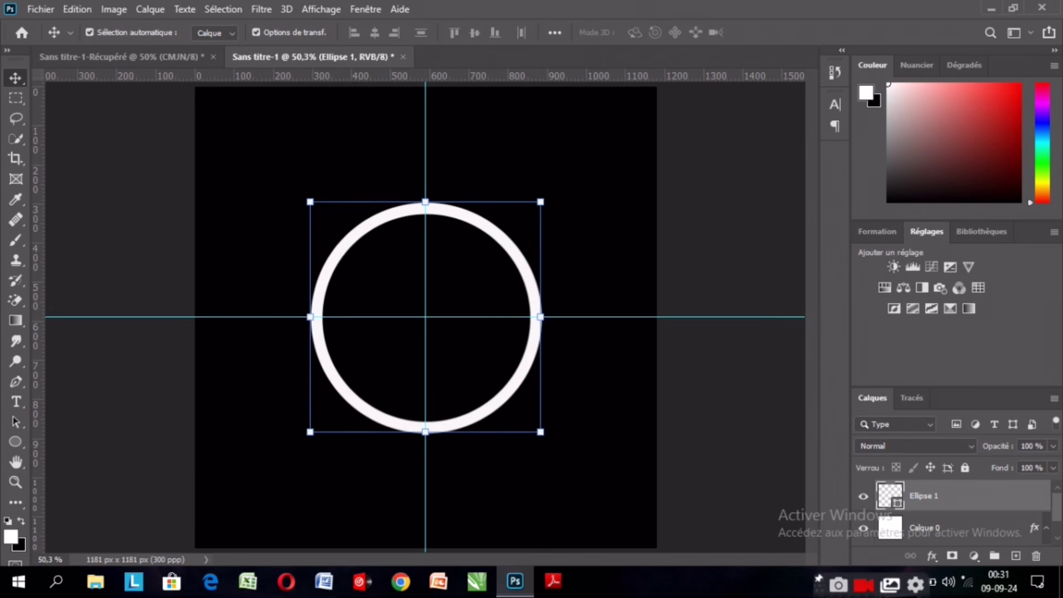
left_click(540, 202)
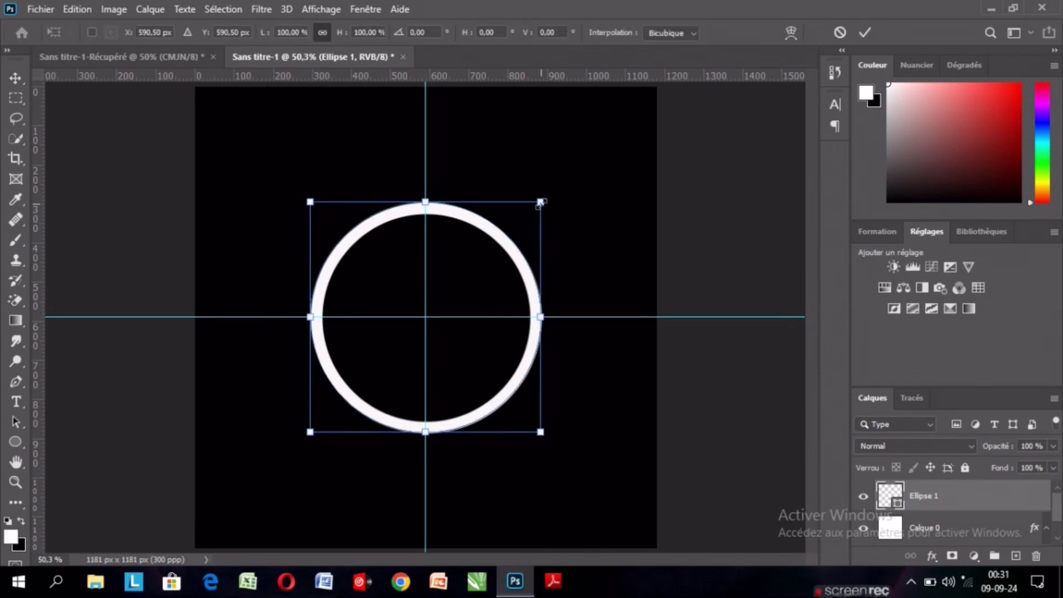
left_click_drag(540, 203, 579, 173)
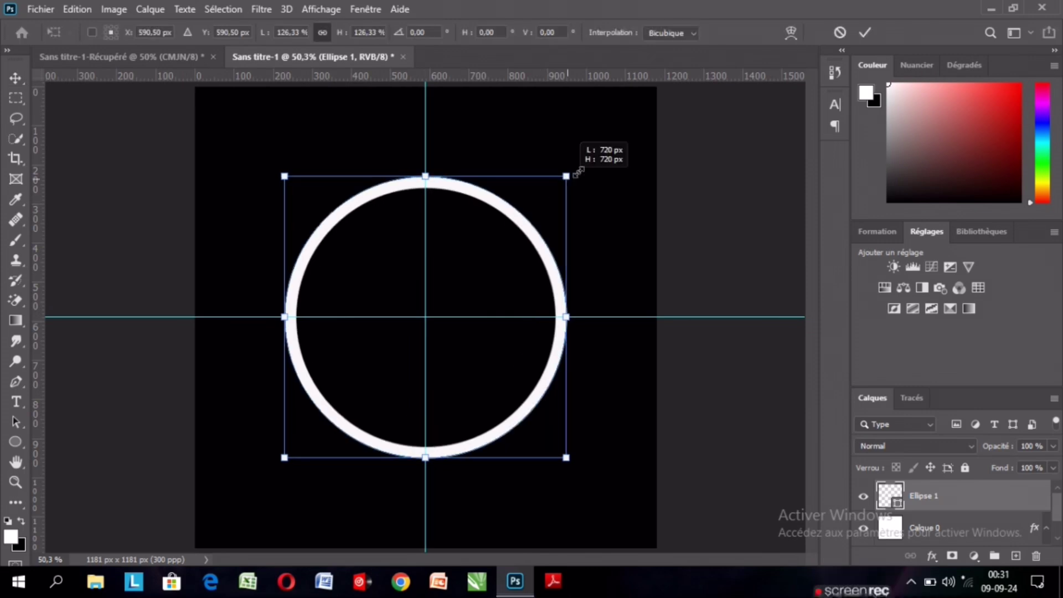
left_click_drag(578, 173, 668, 109)
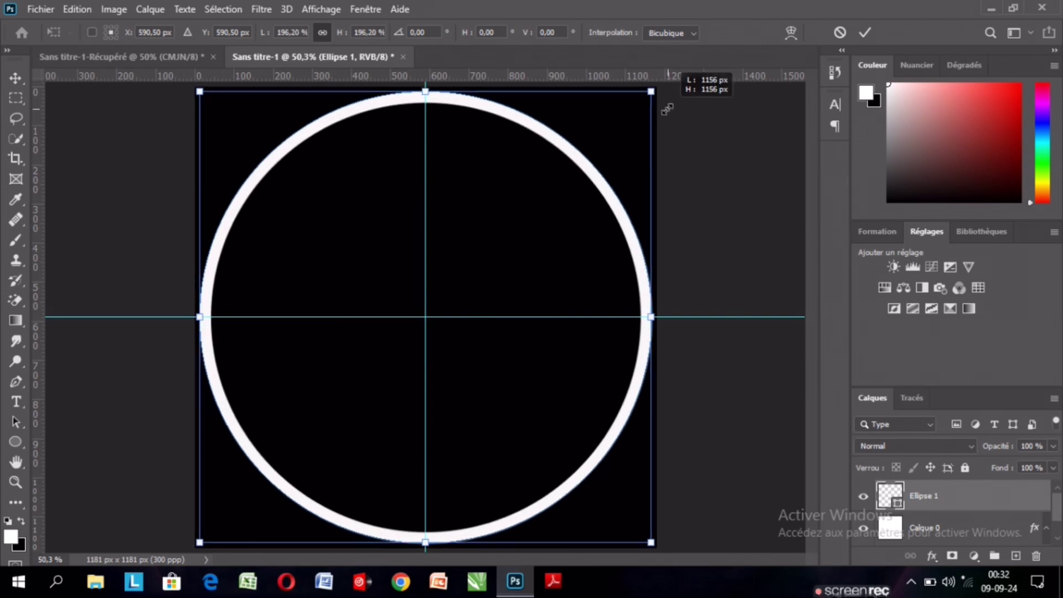
left_click_drag(668, 109, 654, 116)
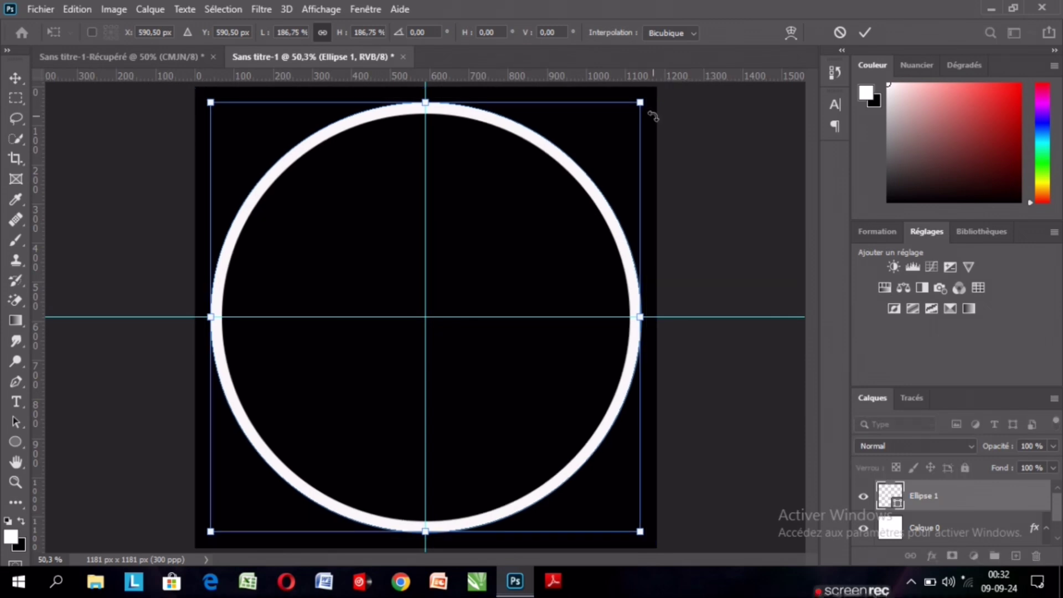
left_click(864, 34)
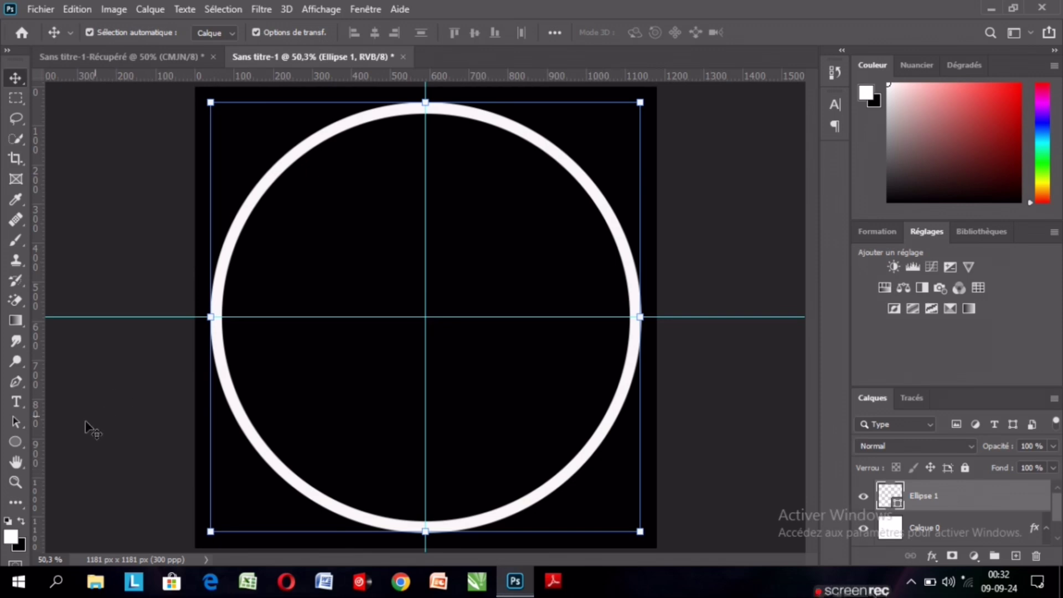
Step: Keep the stroke at 29,24 px and drag a new circle about 594 px wide from the centre
left_click(16, 441)
left_click(83, 476)
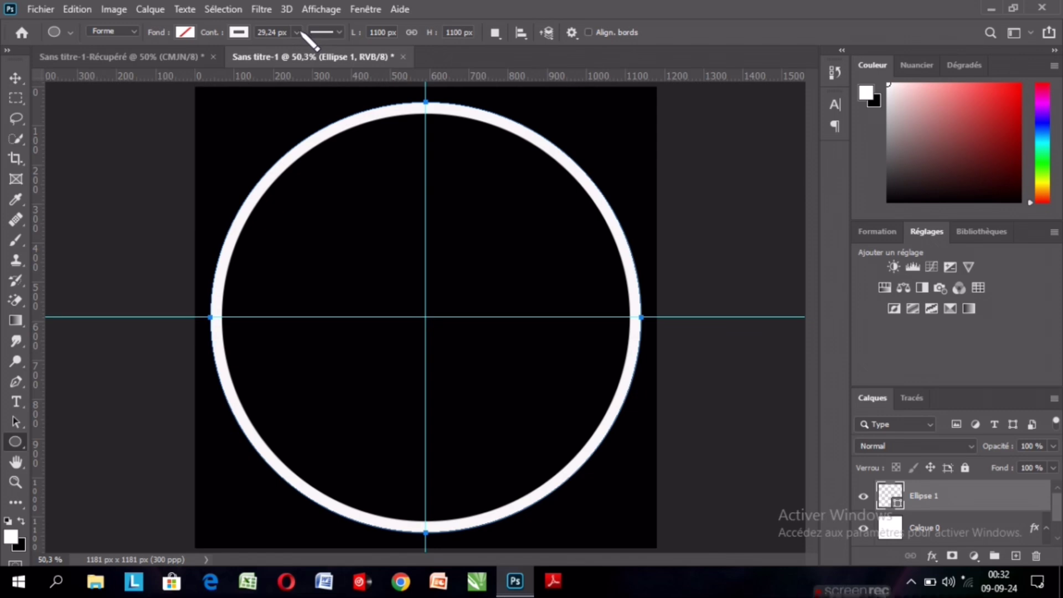
left_click(297, 32)
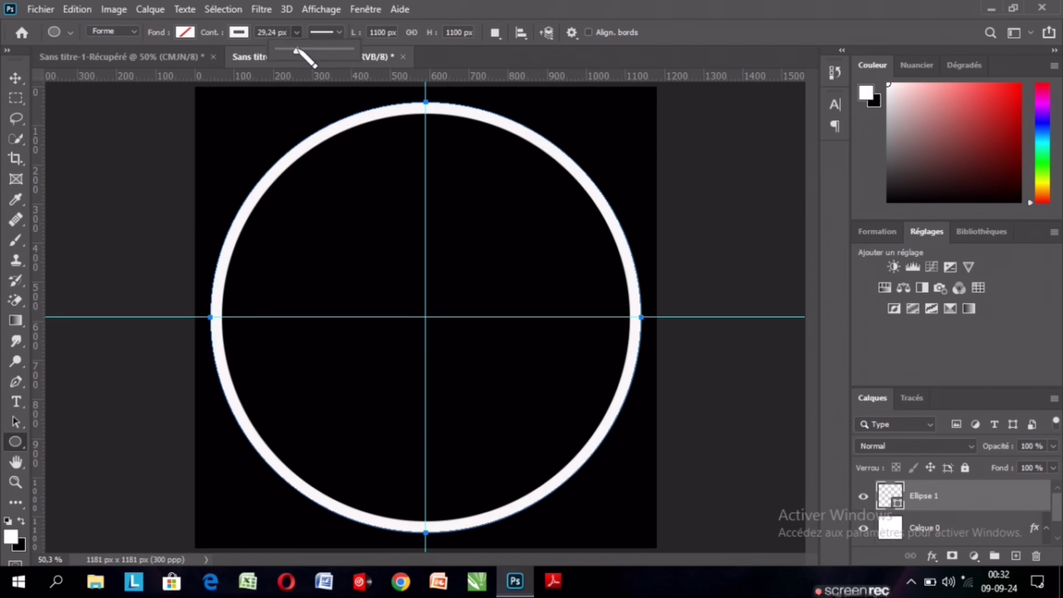
left_click_drag(296, 50, 293, 50)
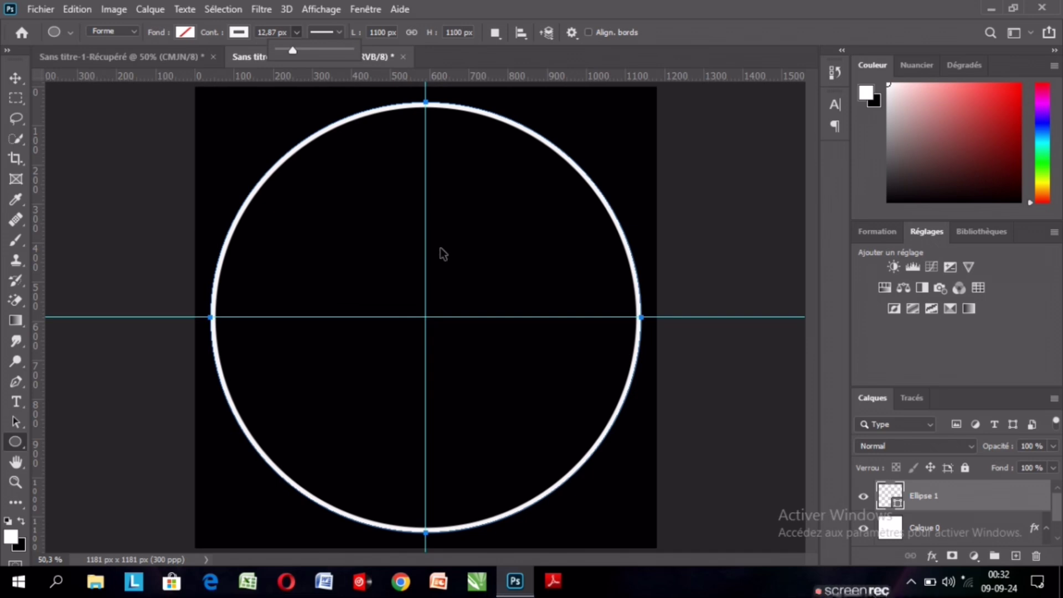
key("Escape")
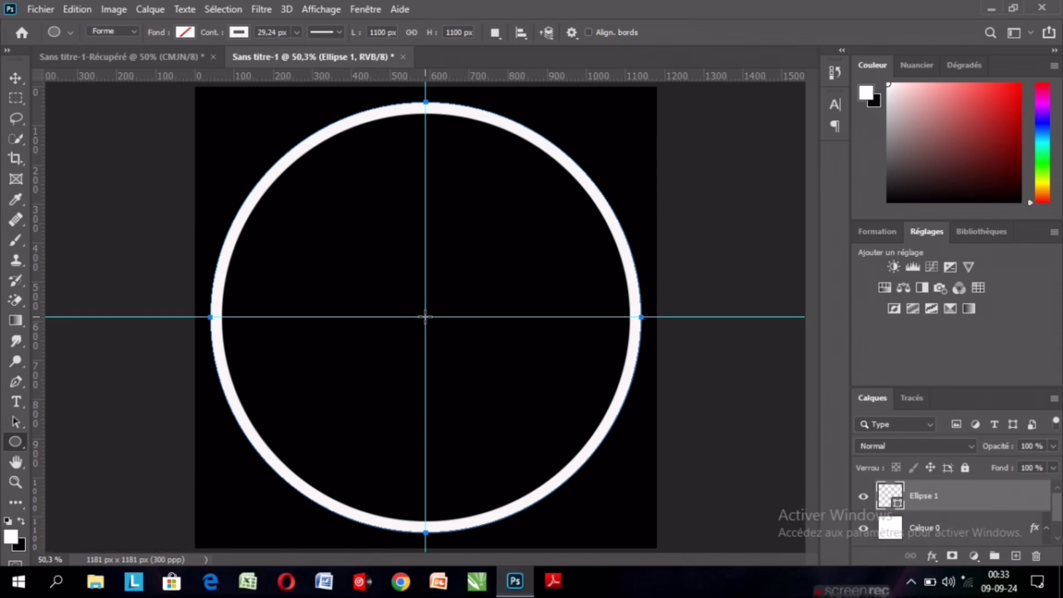
left_click_drag(426, 317, 672, 550)
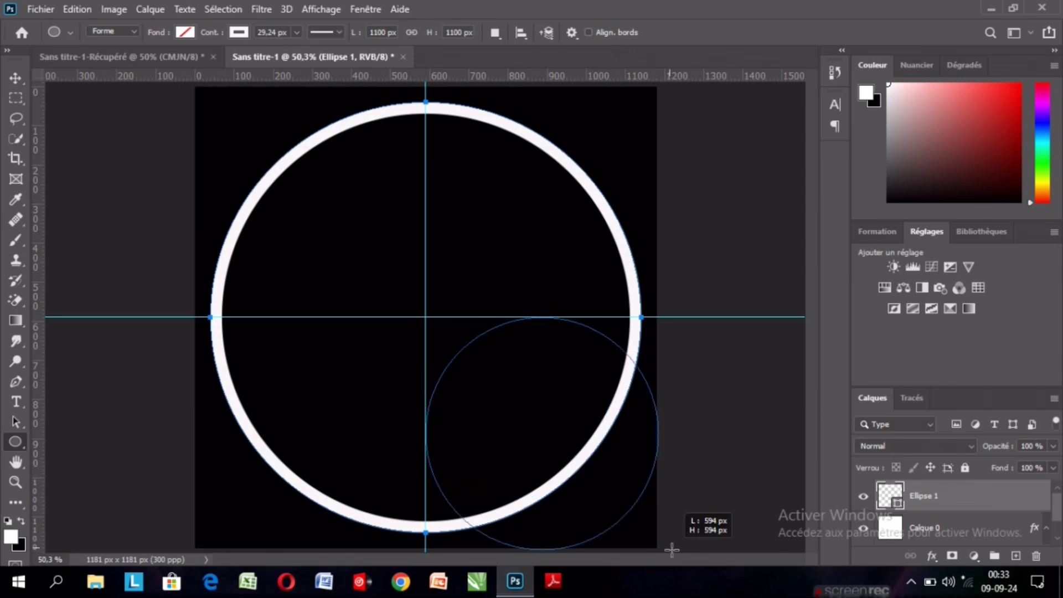
Step: Finish the 589 px second circle and reduce its stroke to 21,06 px
left_click_drag(671, 550, 670, 548)
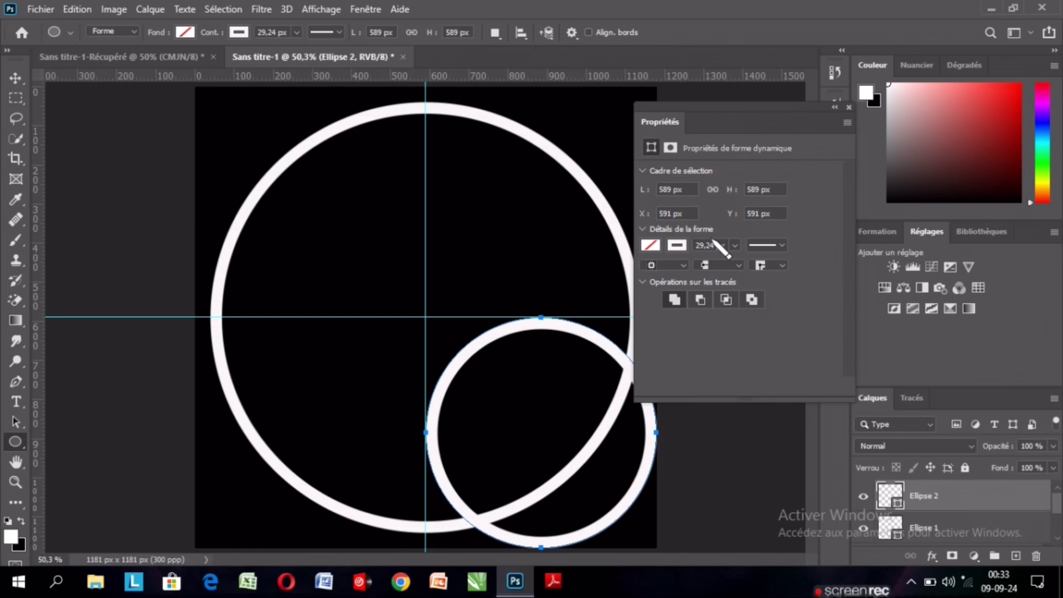
left_click_drag(735, 245, 733, 264)
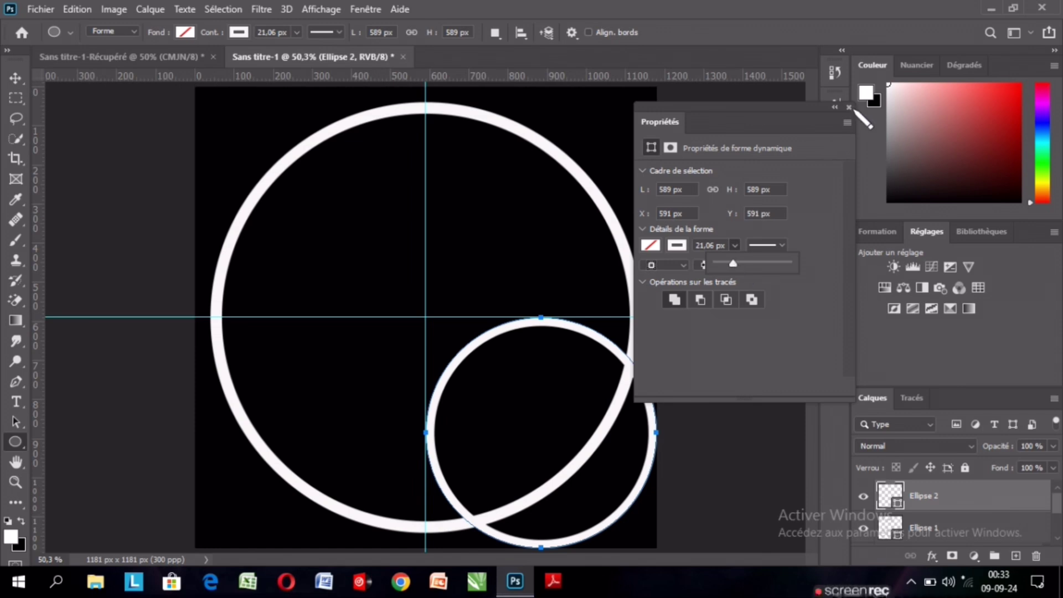
key("v")
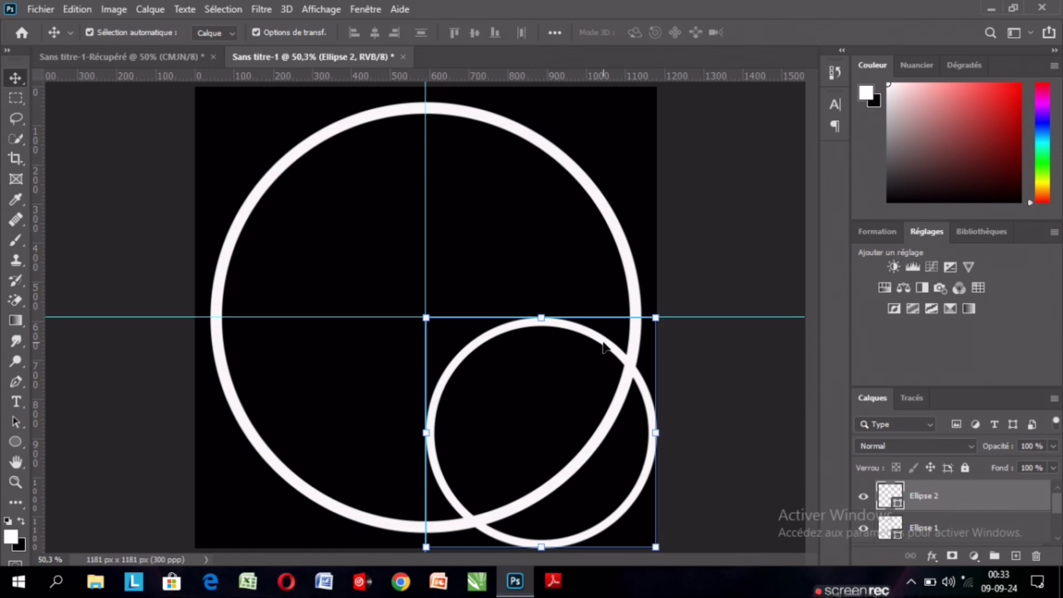
Step: Centre Ellipse 2 inside the big ring and scale it to 126.33%
left_click_drag(603, 346, 495, 234)
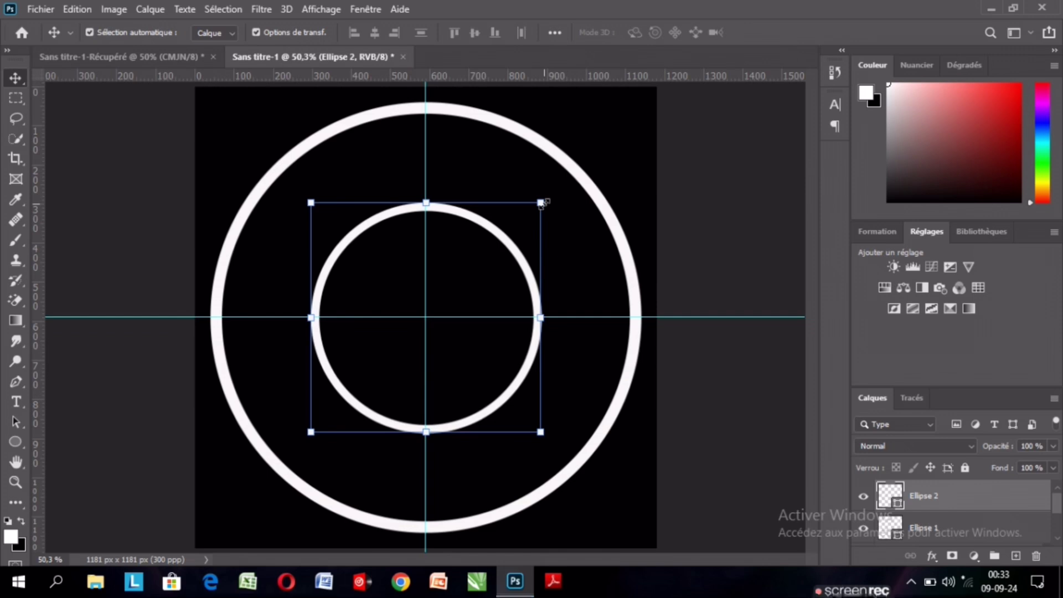
left_click_drag(541, 204, 581, 162)
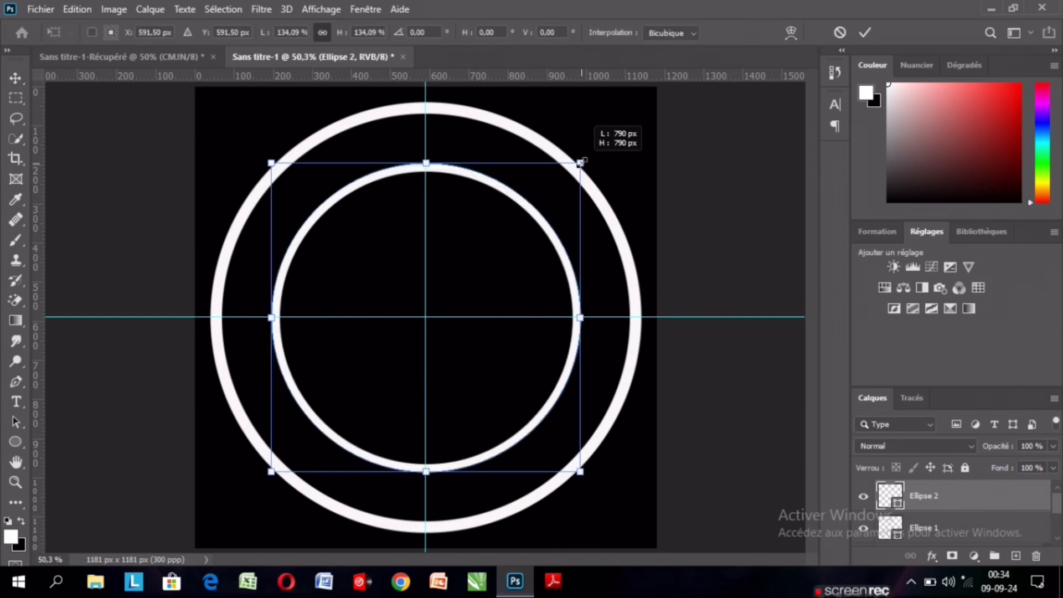
left_click_drag(581, 162, 571, 172)
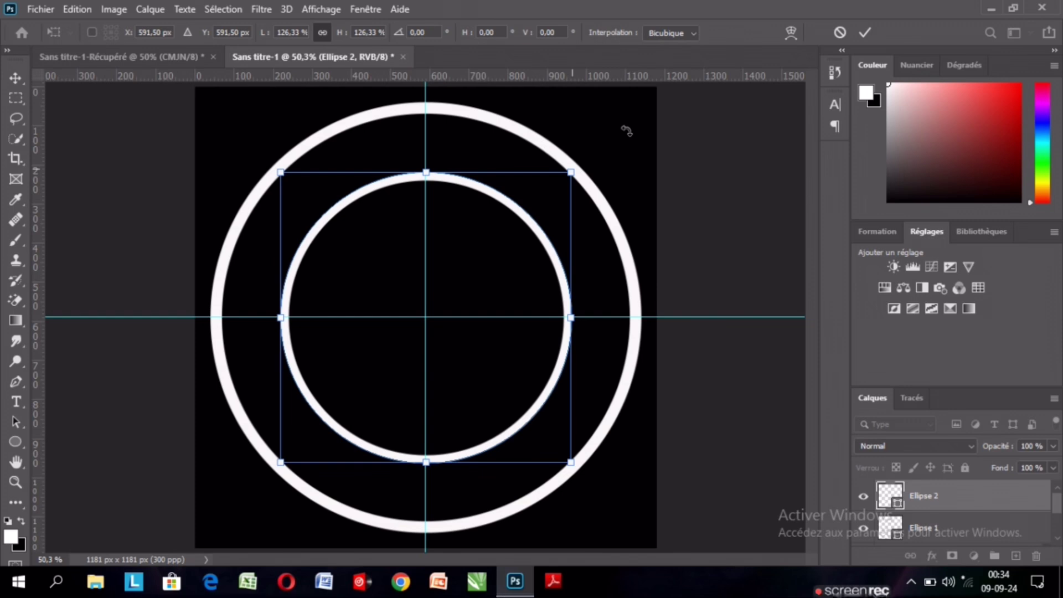
left_click(22, 81)
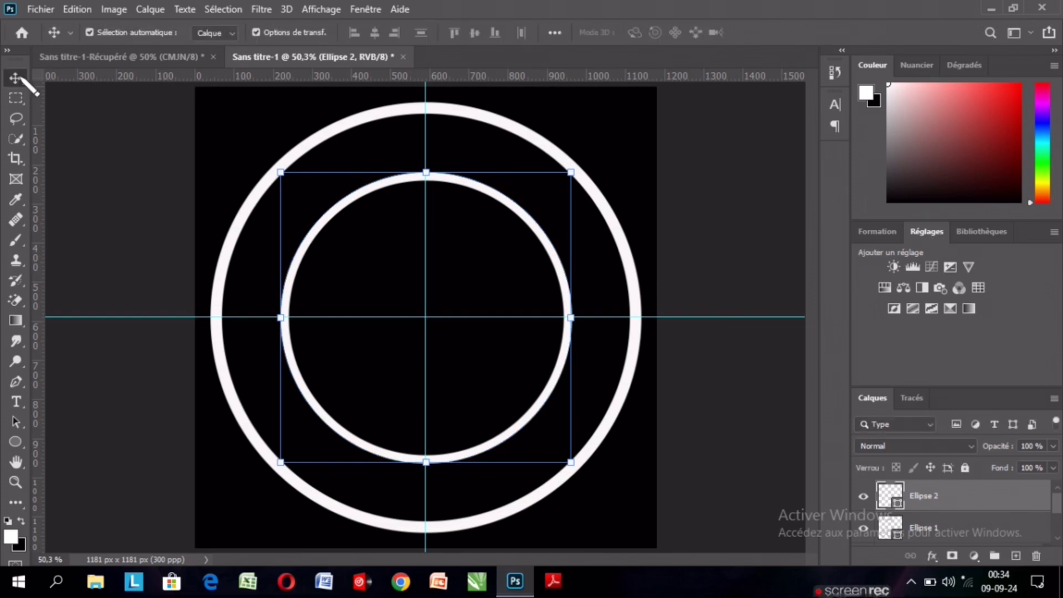
left_click(669, 509)
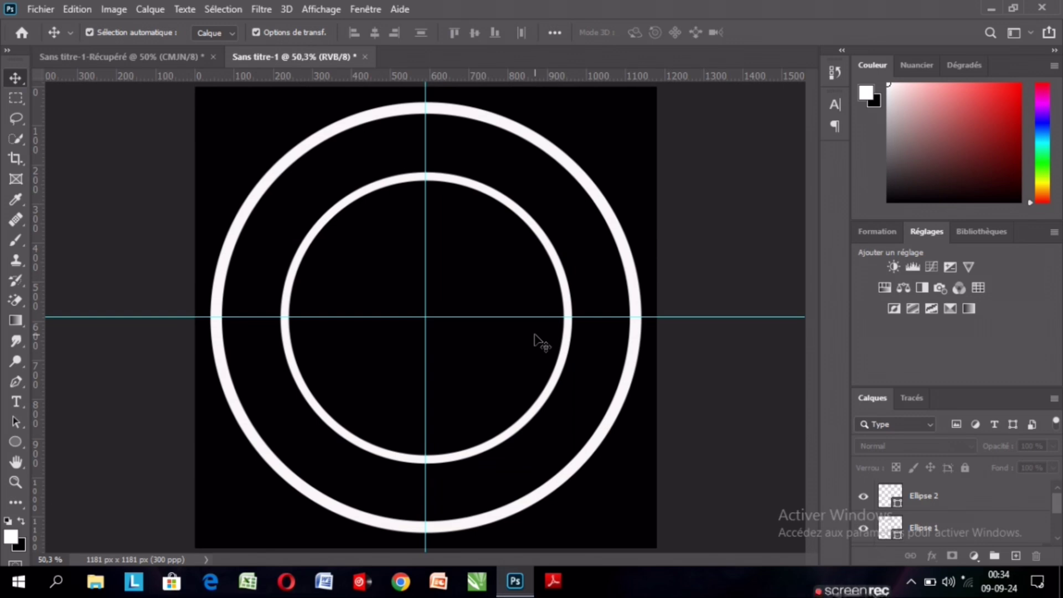
Step: Draw a third circle on Ellipse 3 and move it to centre at 591.5 px on the guides
left_click(19, 452)
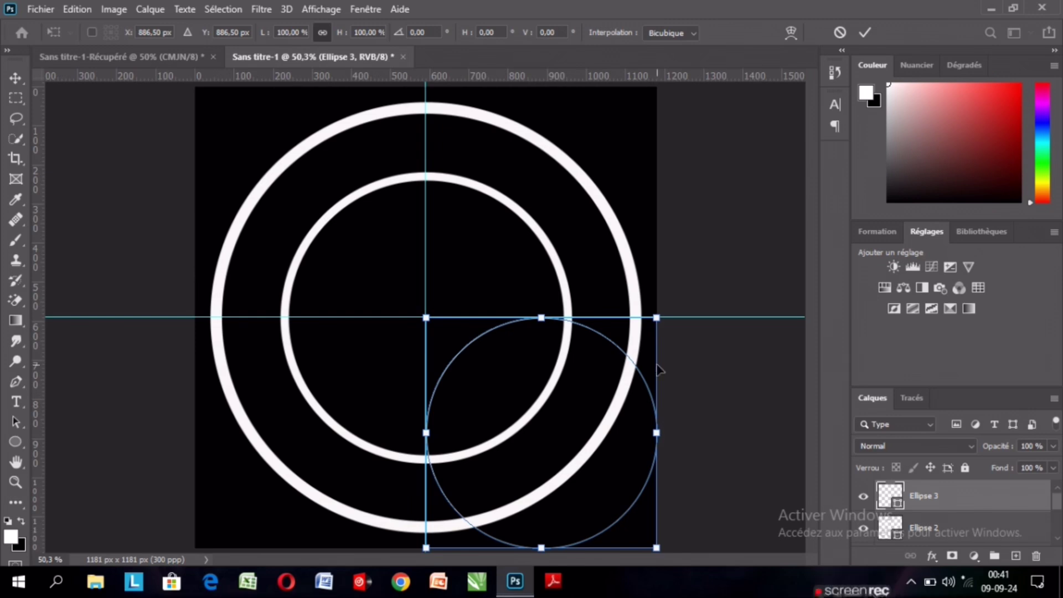
left_click_drag(553, 320, 554, 315)
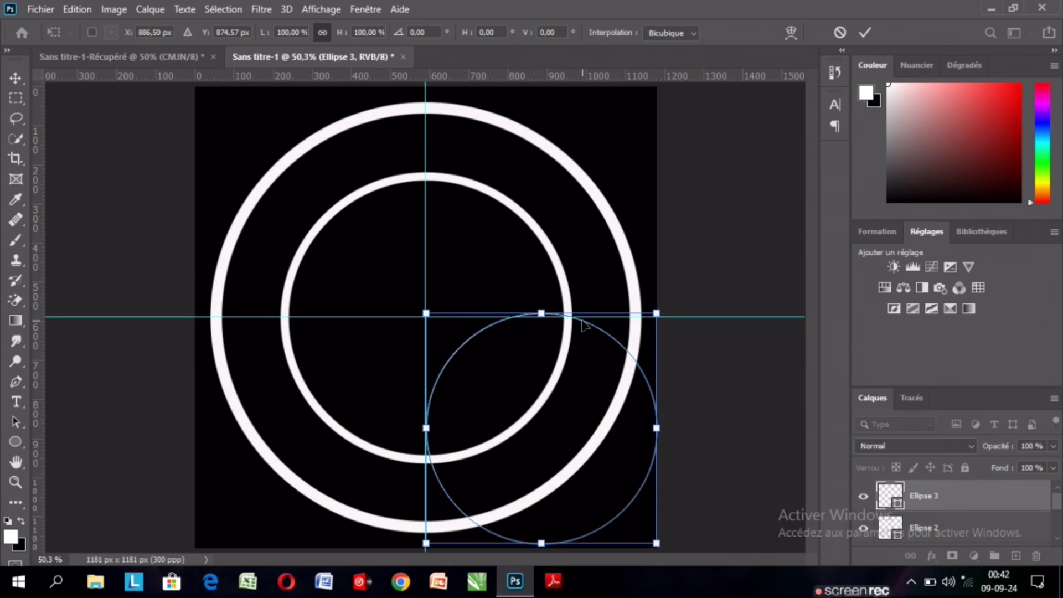
left_click_drag(583, 324, 555, 293)
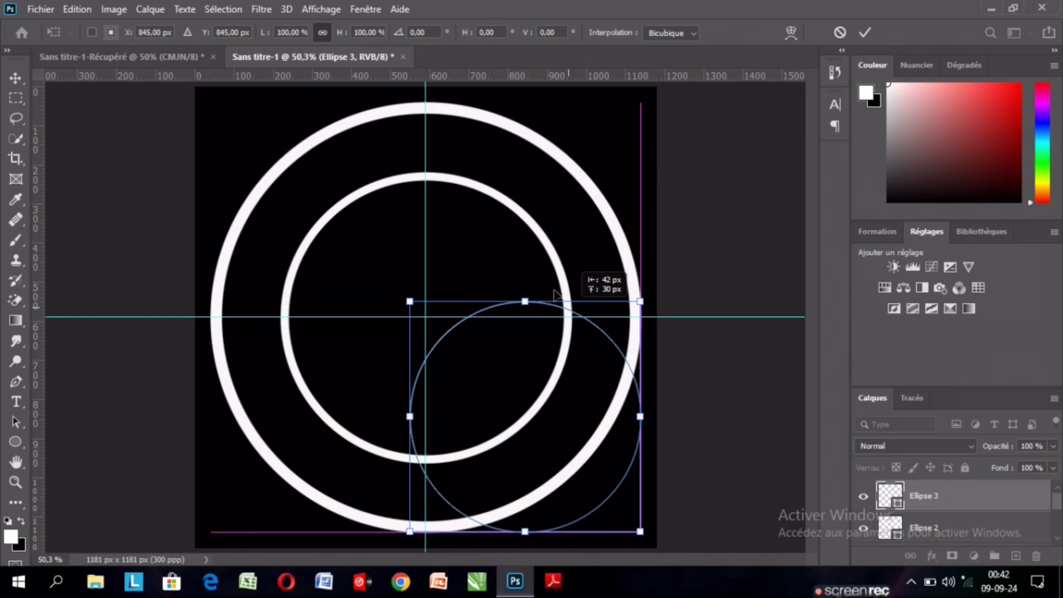
left_click_drag(555, 292, 471, 211)
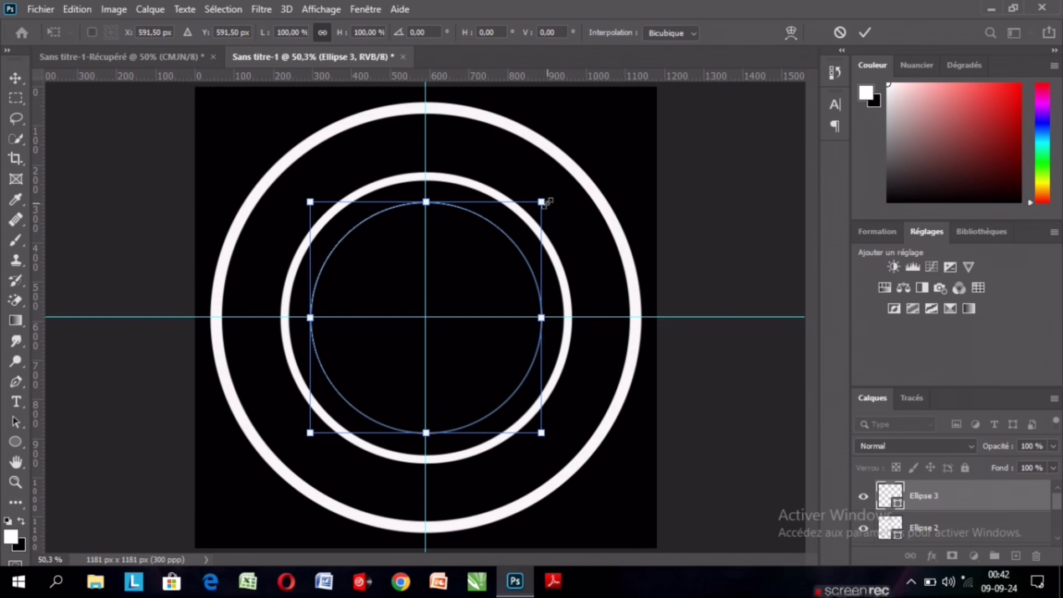
Step: Scale Ellipse 3 to about 123%, realign it on the guides, then stretch it to 156%
left_click_drag(548, 202, 586, 137)
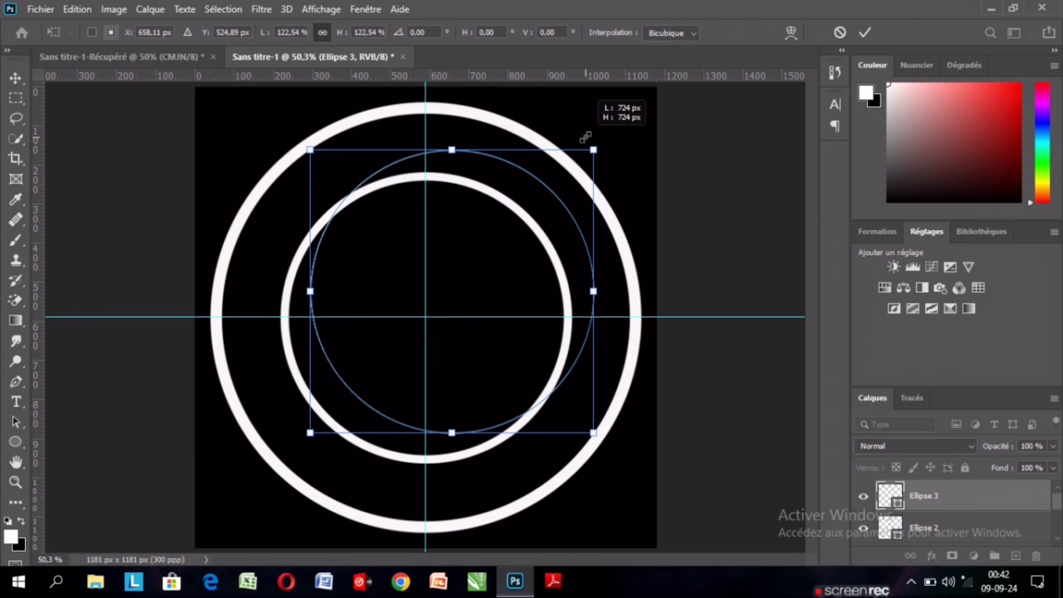
left_click(989, 225)
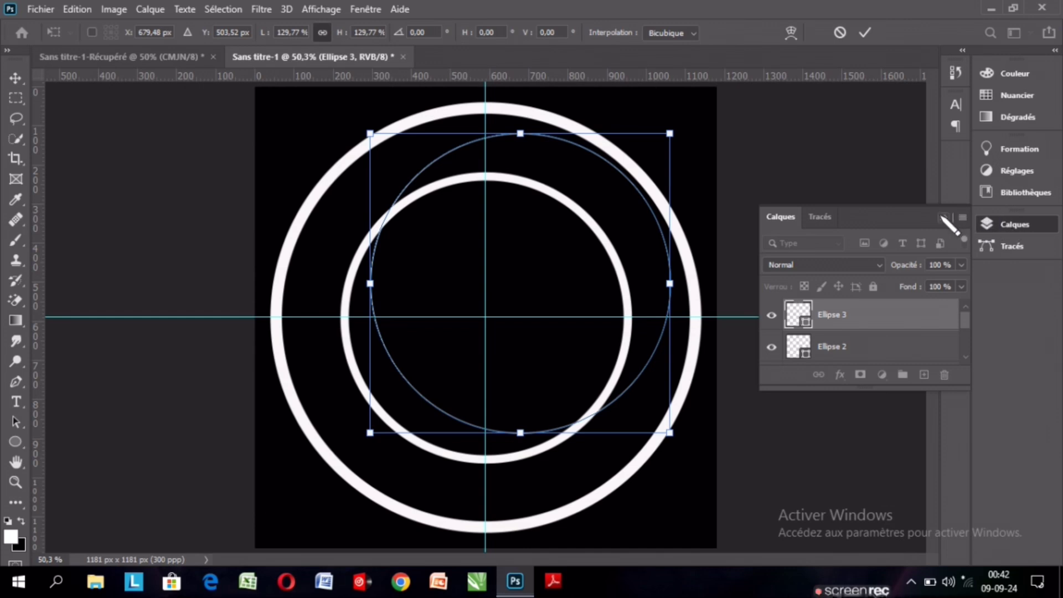
left_click(969, 222)
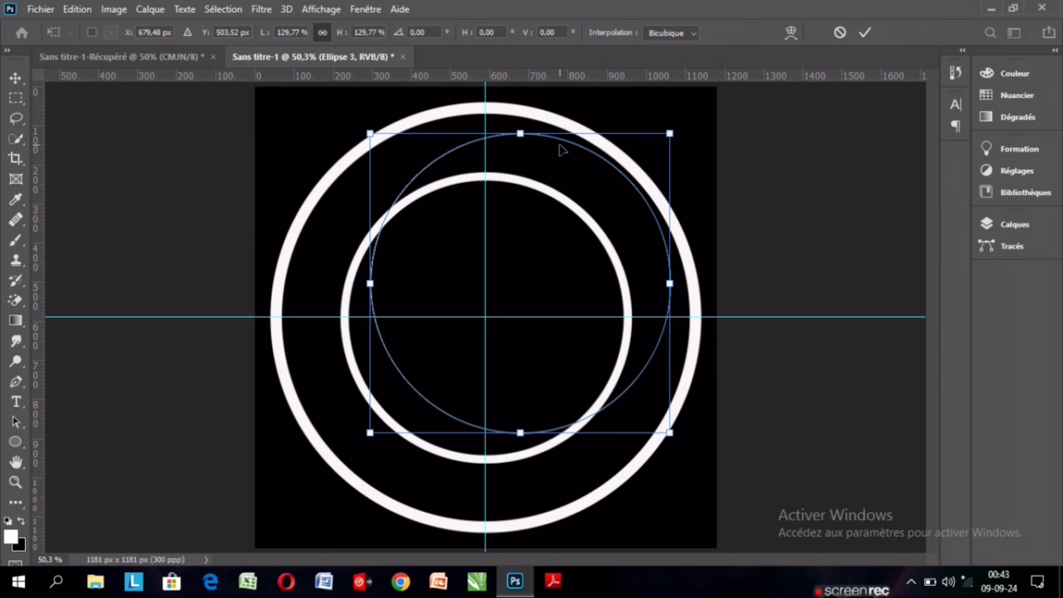
left_click_drag(562, 150, 520, 176)
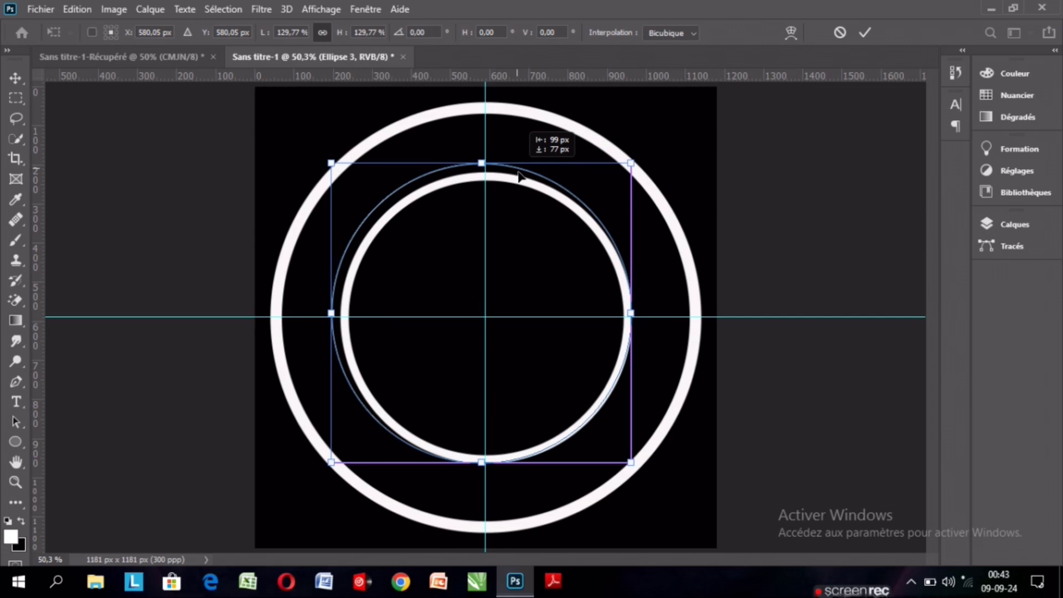
left_click_drag(519, 176, 517, 178)
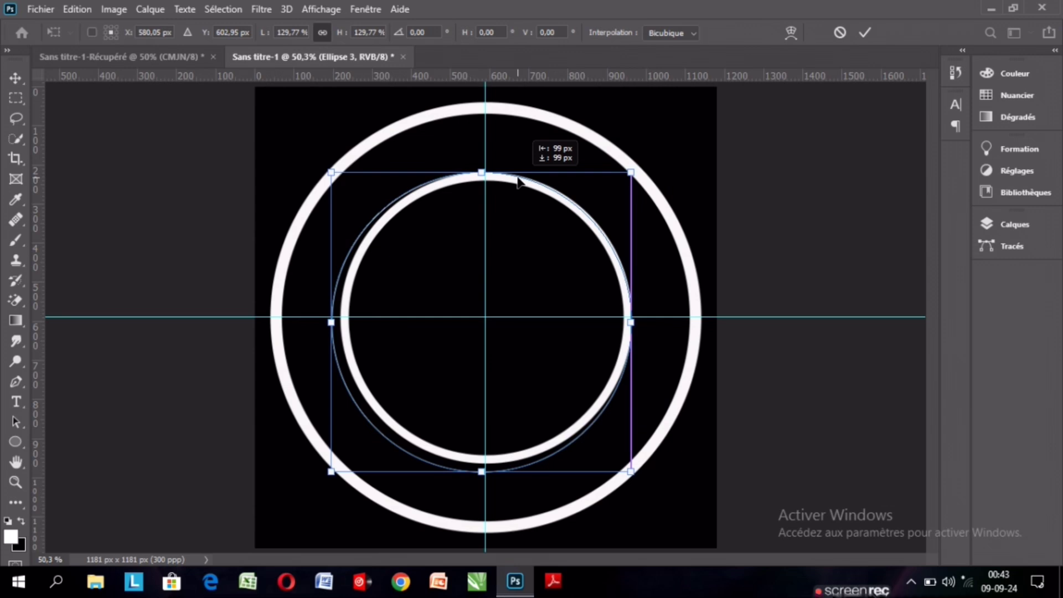
left_click_drag(517, 180, 517, 176)
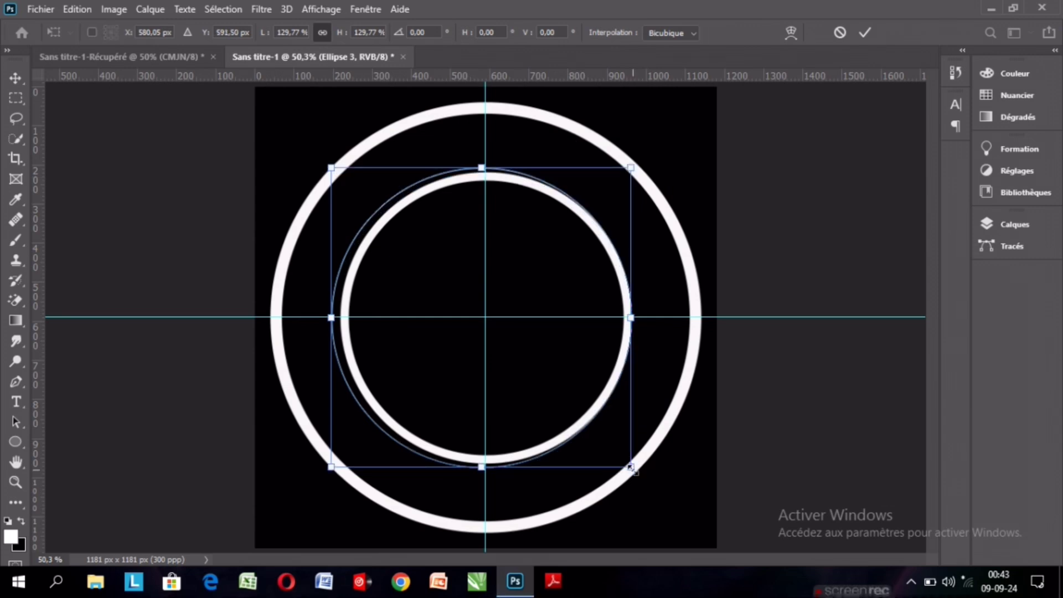
left_click_drag(631, 466, 691, 527)
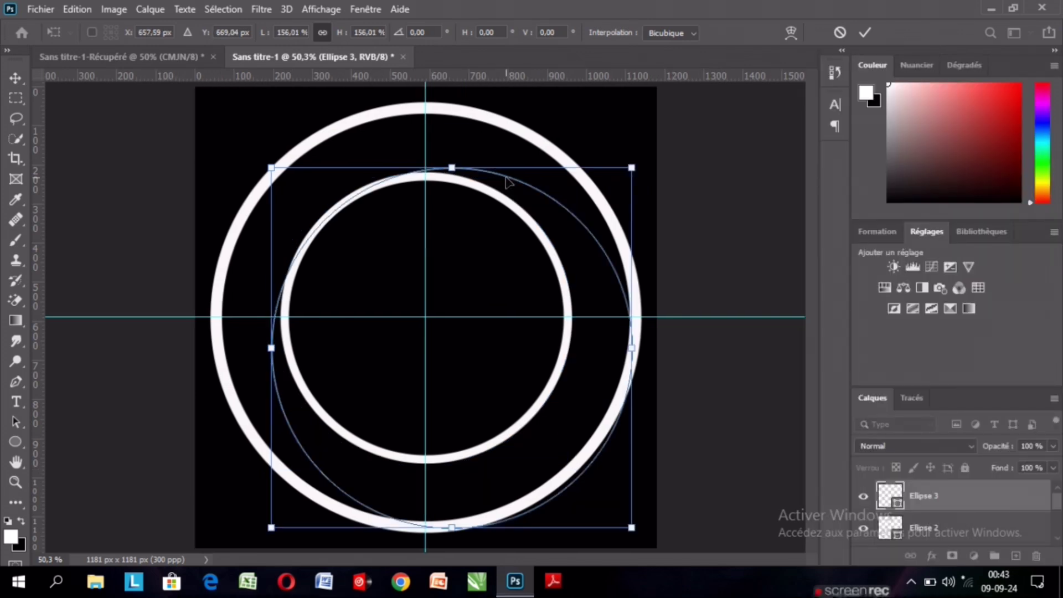
Step: Recentre Ellipse 3 and shrink it to about 138% so it sits between the two rings
left_click_drag(507, 181, 473, 145)
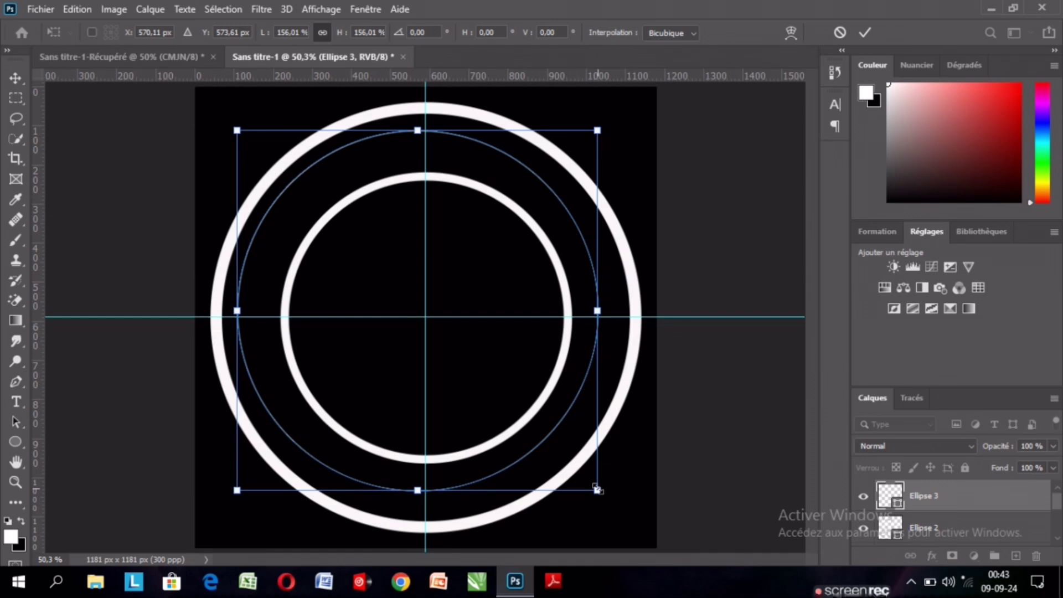
left_click_drag(597, 489, 598, 491)
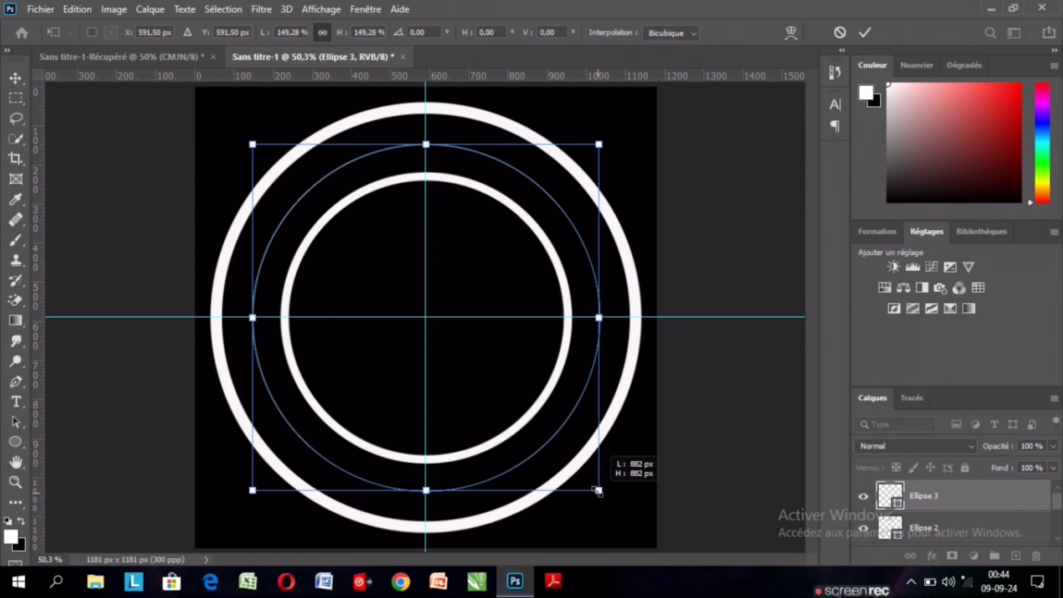
left_click_drag(598, 491, 584, 483)
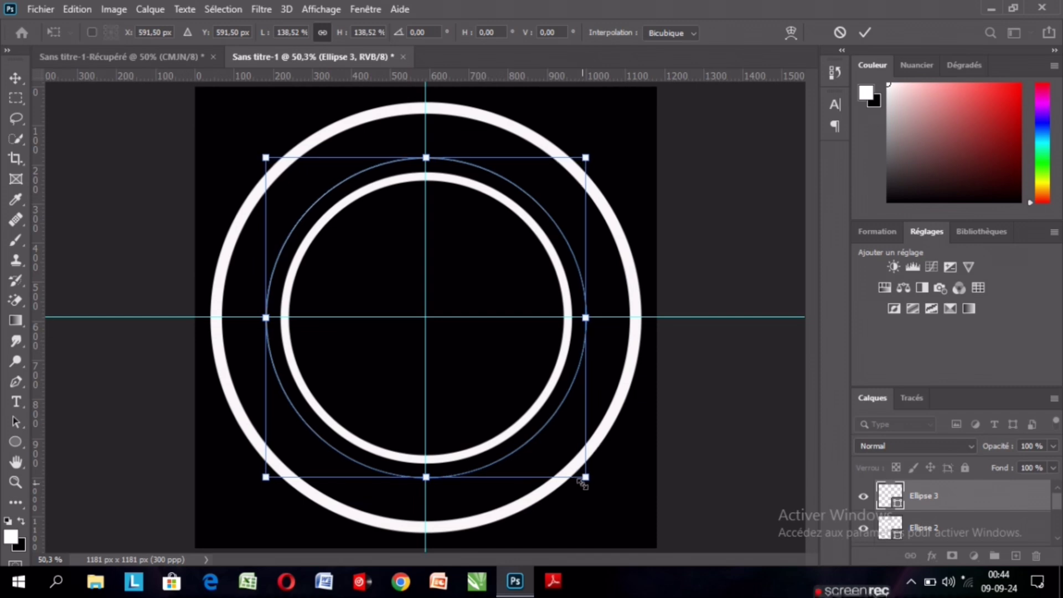
left_click(865, 32)
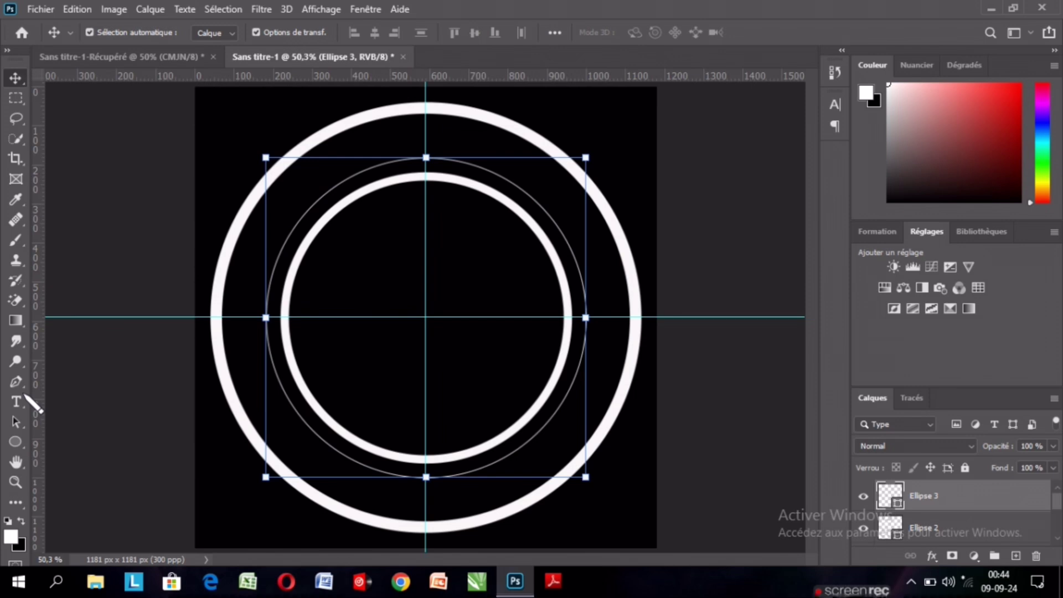
Step: Zoom in and start path text on Ellipse 3 that reads GR in Times New Roman Bold
left_click(17, 401)
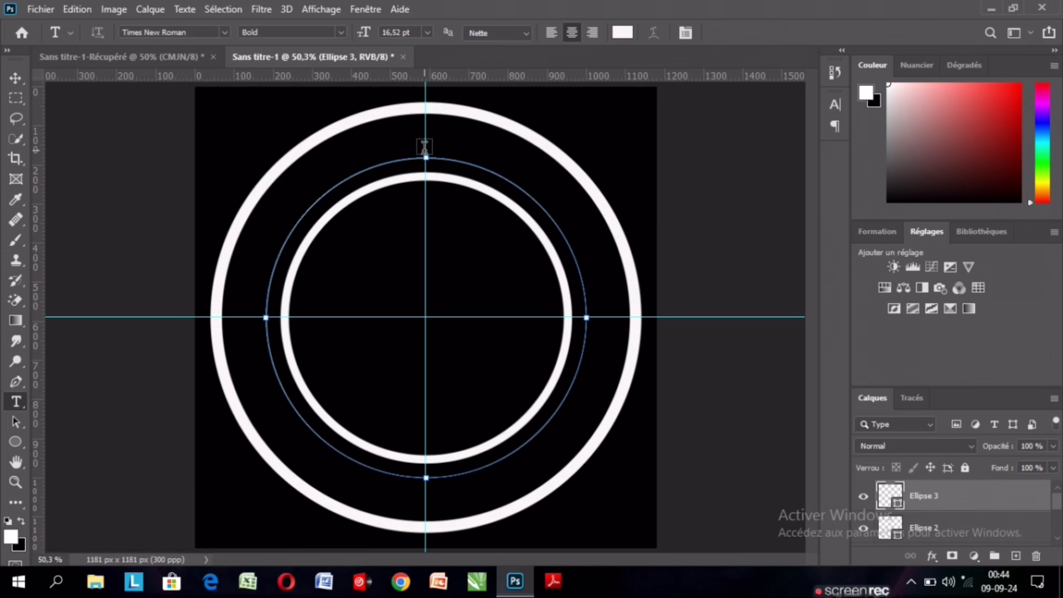
key("ctrl+plus")
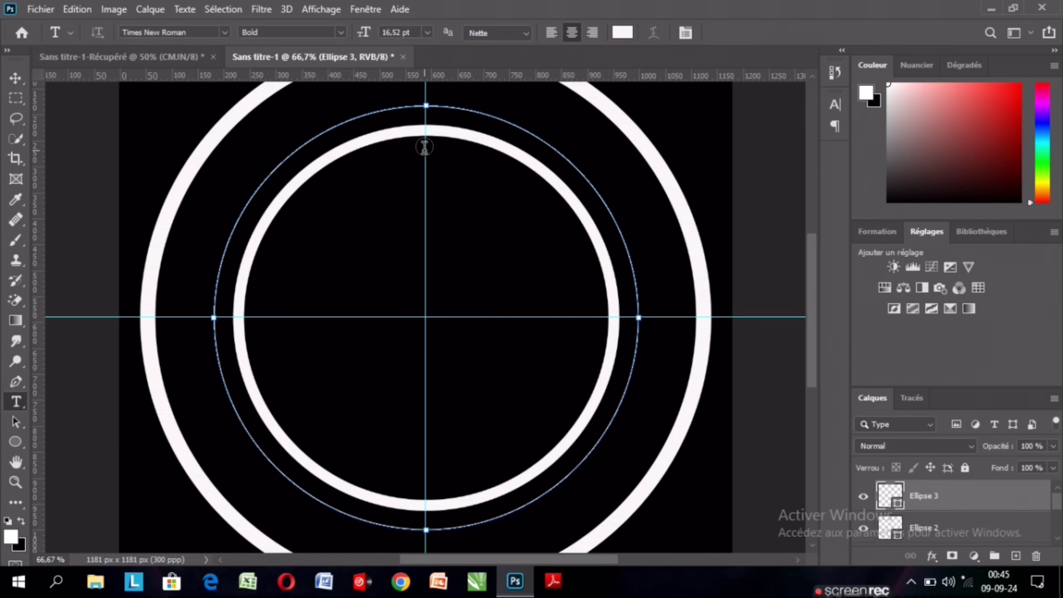
scroll(819, 290, "up", 3)
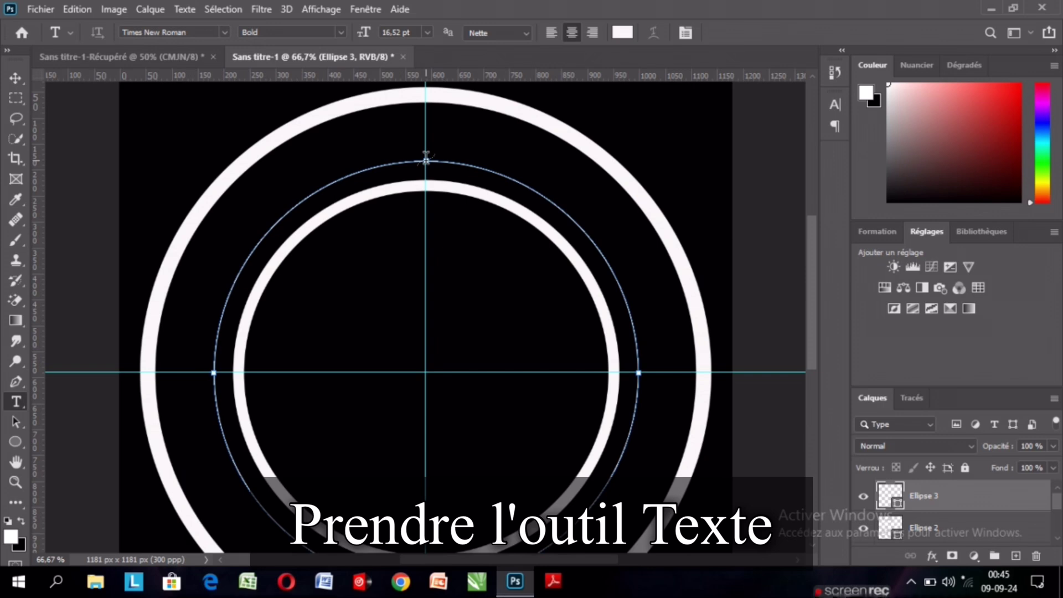
left_click(426, 159)
type("GR")
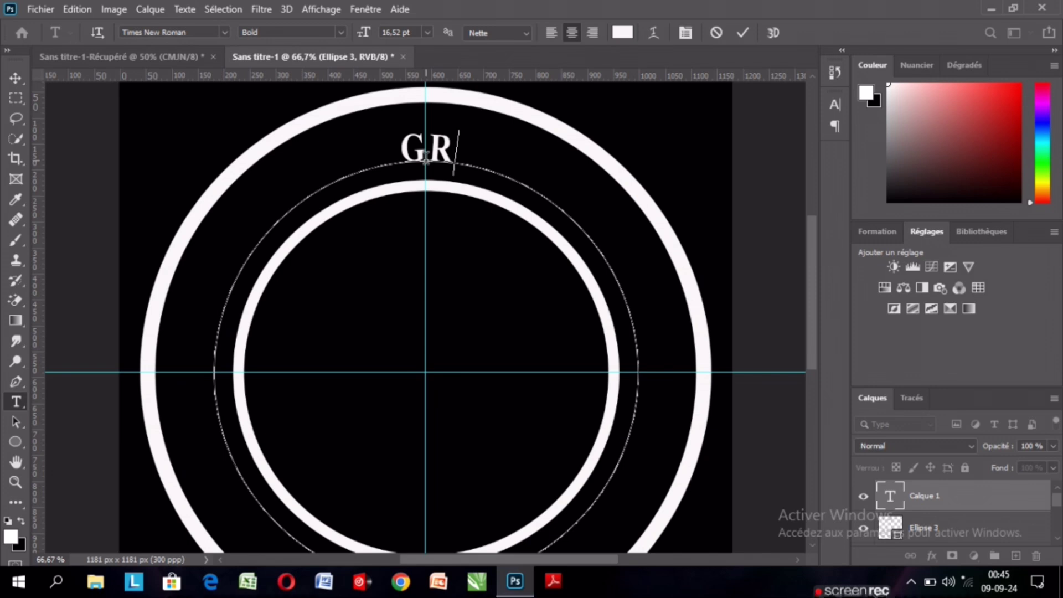
Step: Extend the curved text along the circle to read GROUPE D'ART DE LA JEUNESSE WESLEYENNE
type("OUP")
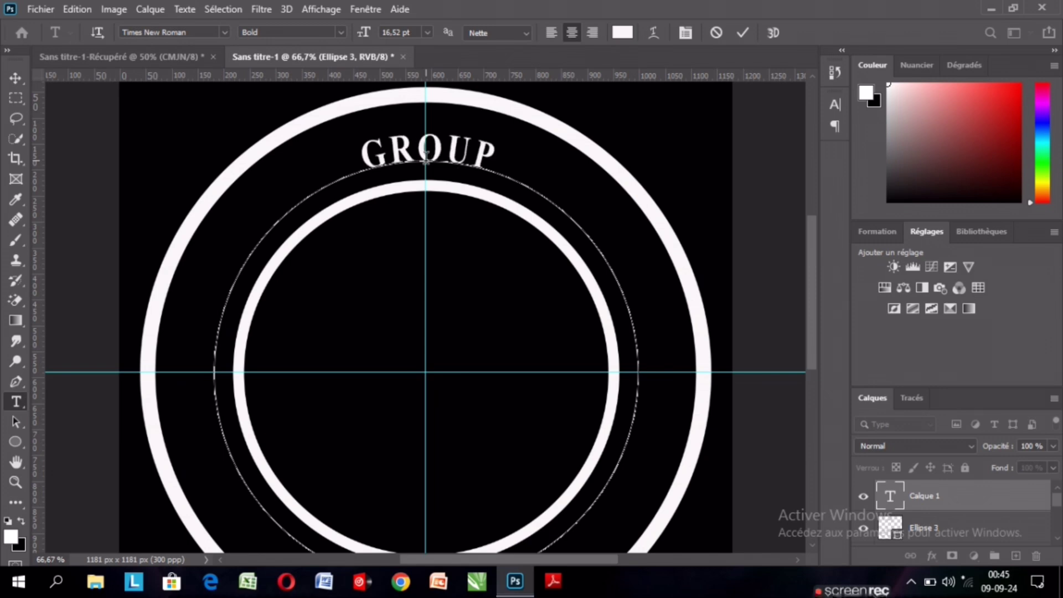
type("E")
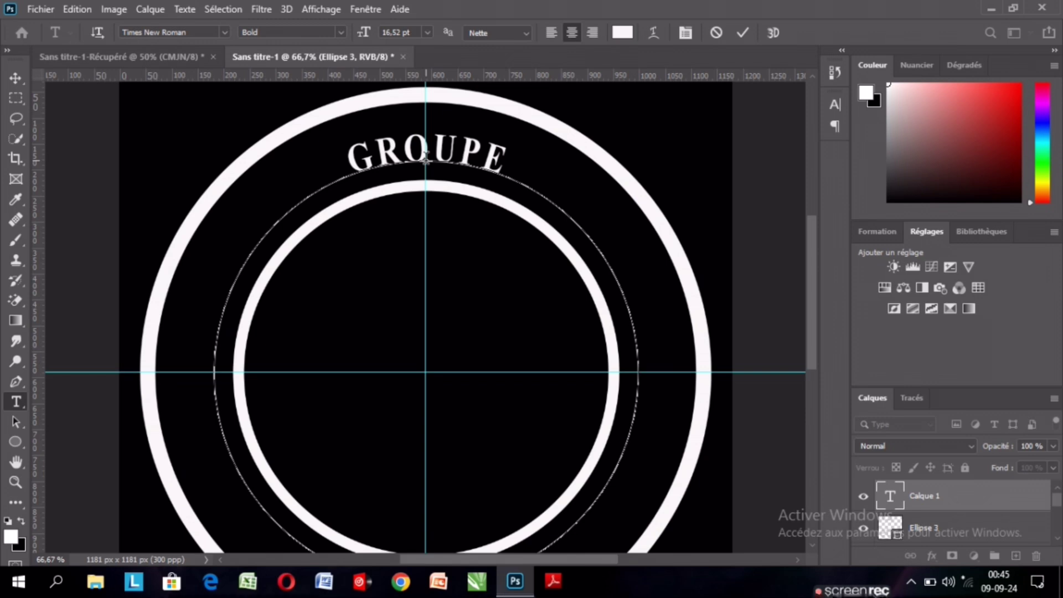
type("D'")
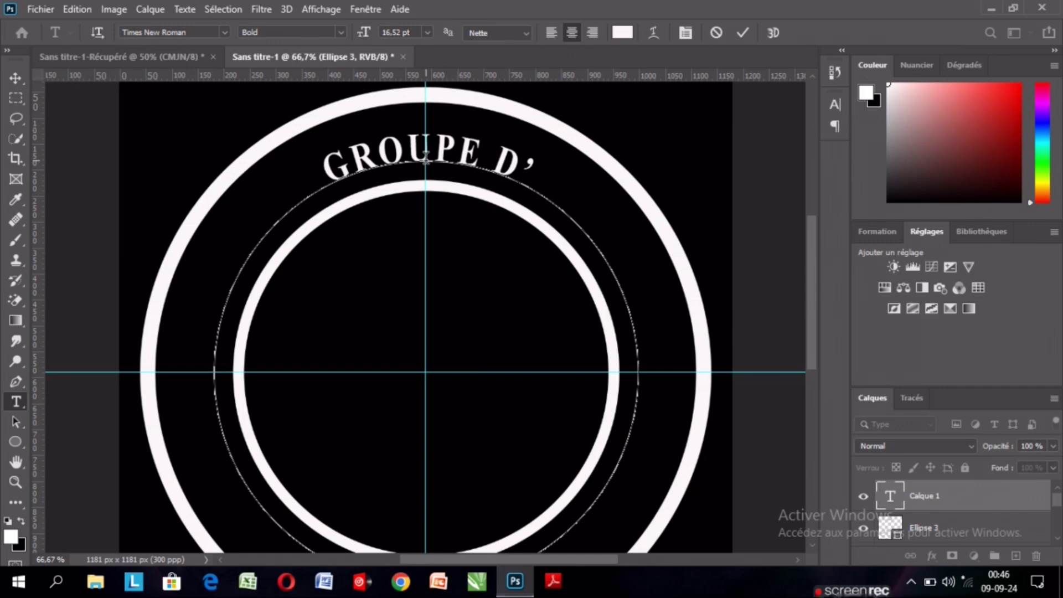
type("ART DE LA JEUNESSE WESLEYENNE")
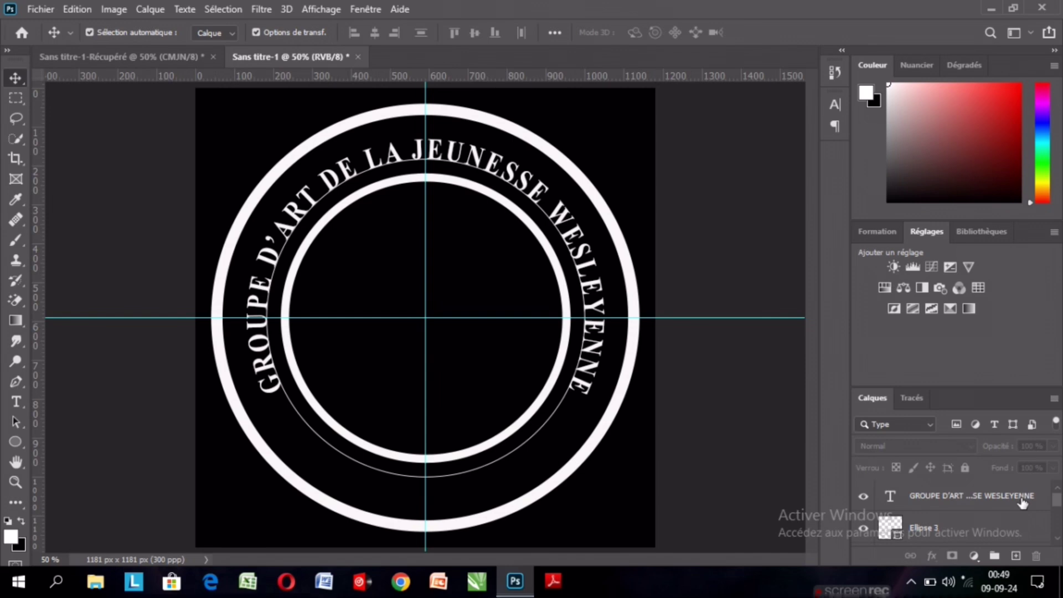
Step: Duplicate the curved text layer with Ctrl+J and hide the original layer
left_click(981, 498)
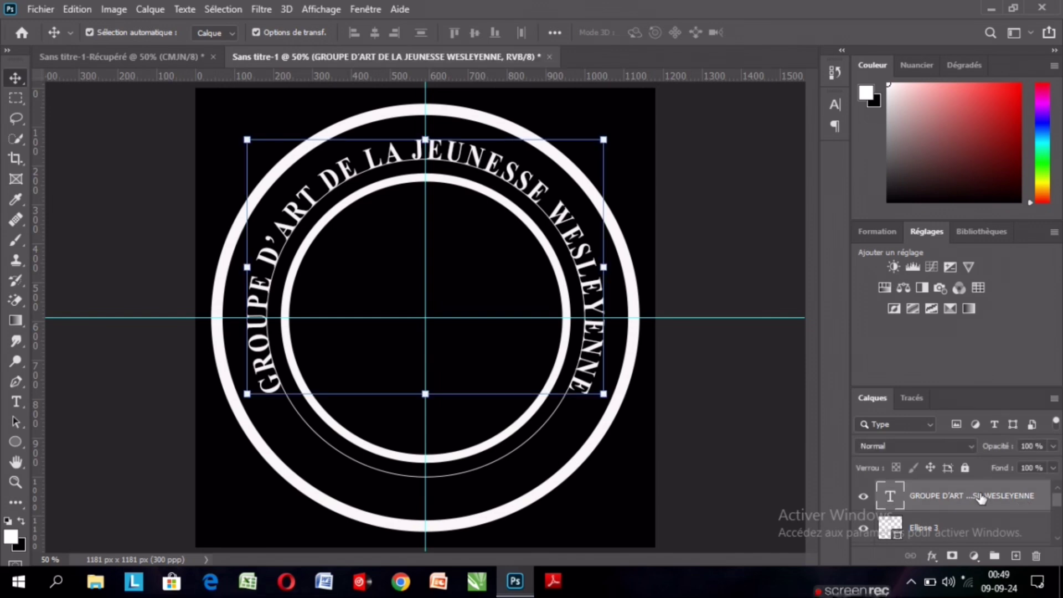
key("ctrl")
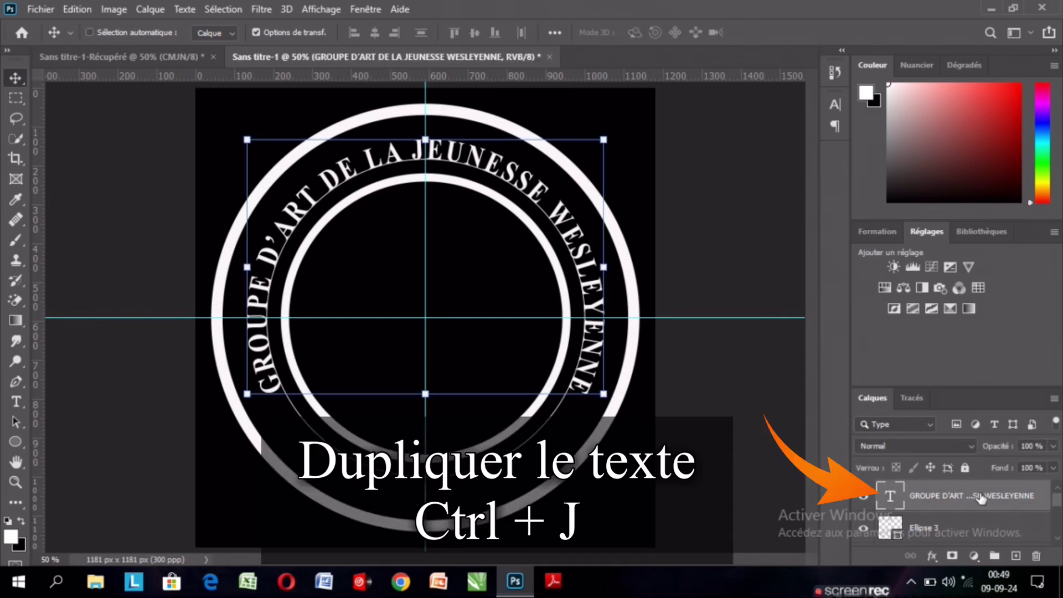
key("ctrl+j")
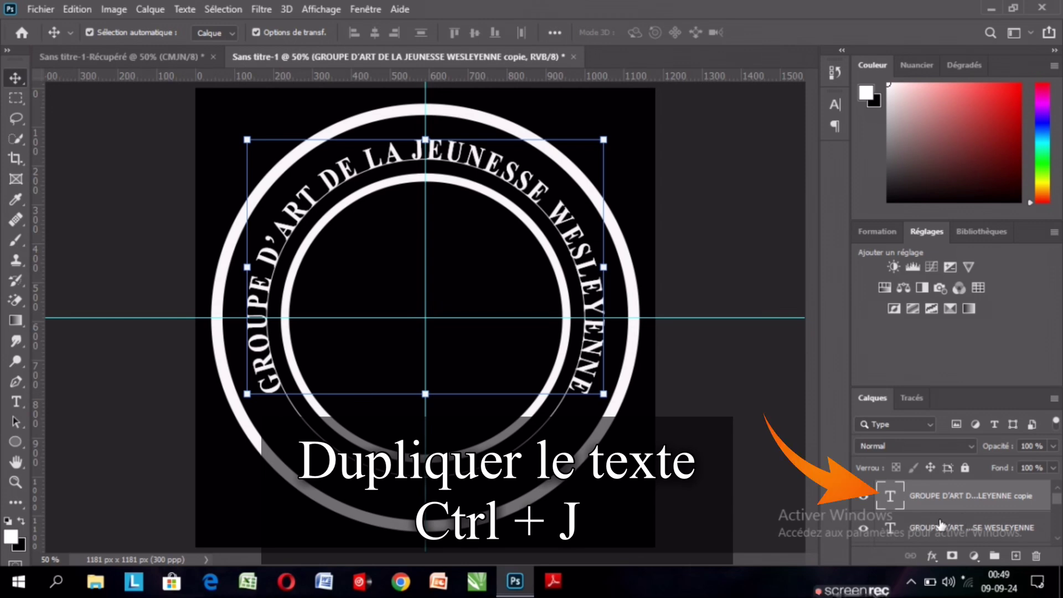
left_click(864, 531)
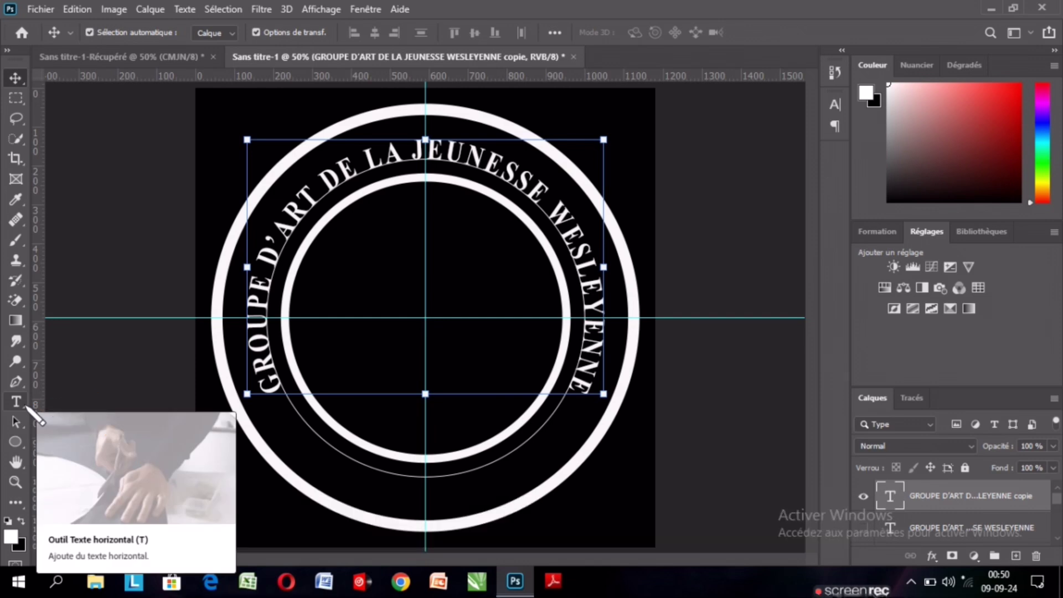
Step: Drag the copied path text's end marker so only GROUPE D'ART DE LA remains
left_click(24, 406)
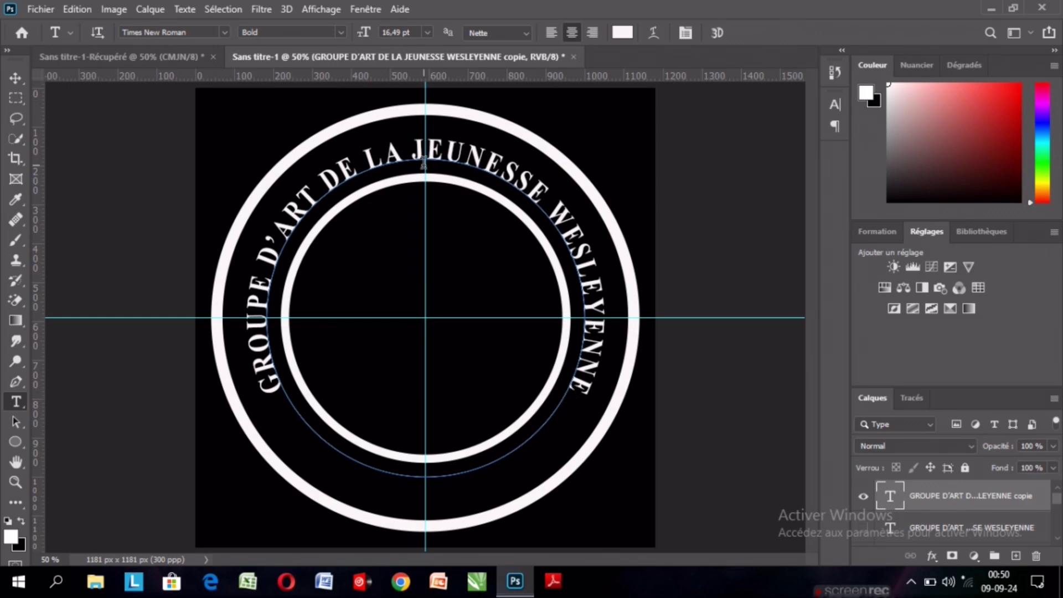
left_click(568, 391)
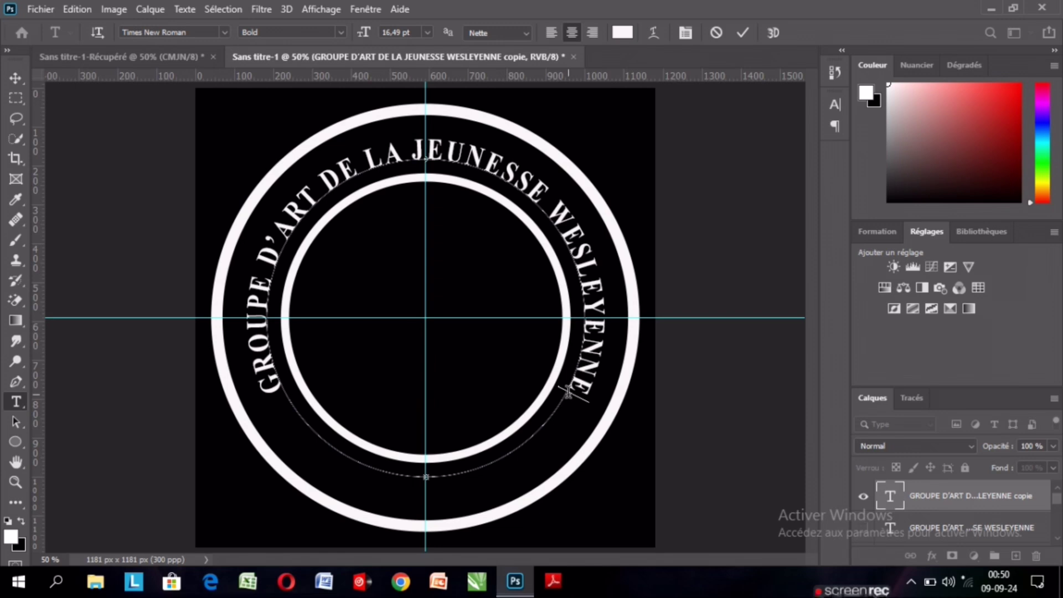
left_click_drag(567, 391, 592, 328)
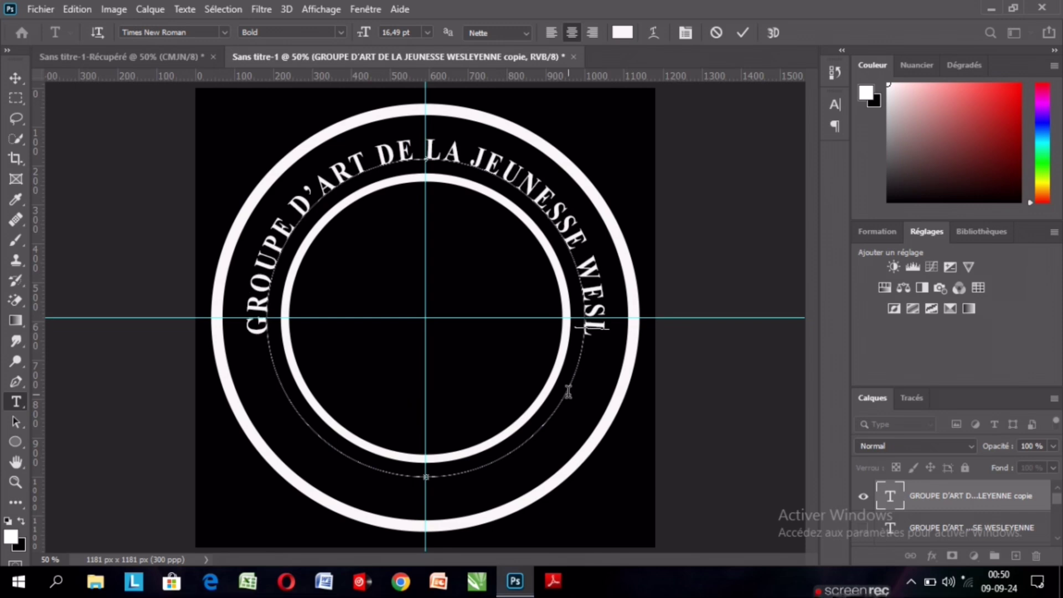
left_click_drag(591, 328, 603, 283)
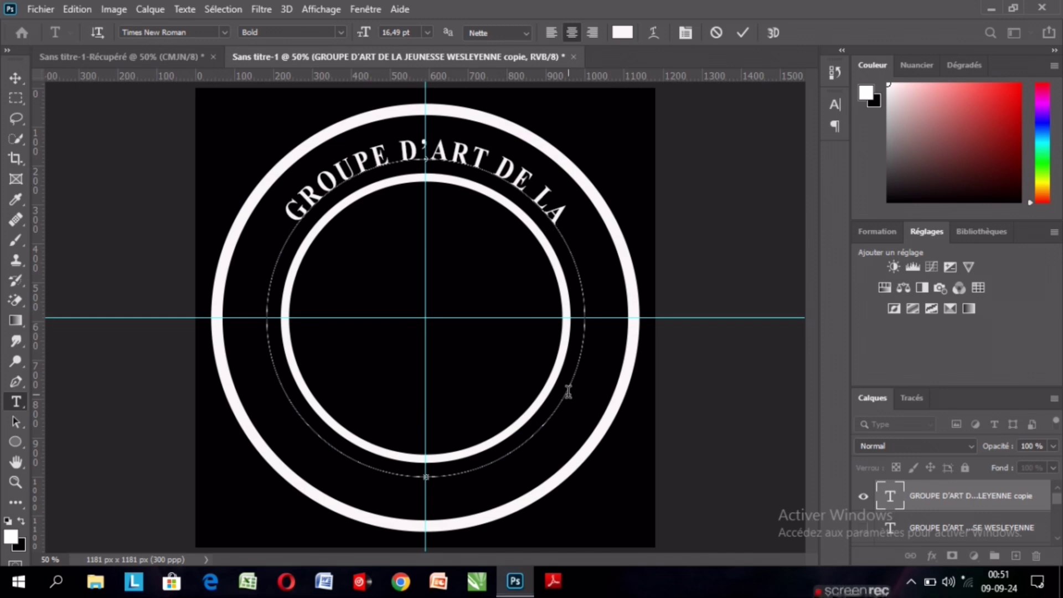
Step: Replace the copied curved text with DE PLACE L'OR
key("ctrl+a")
key("BackSpace")
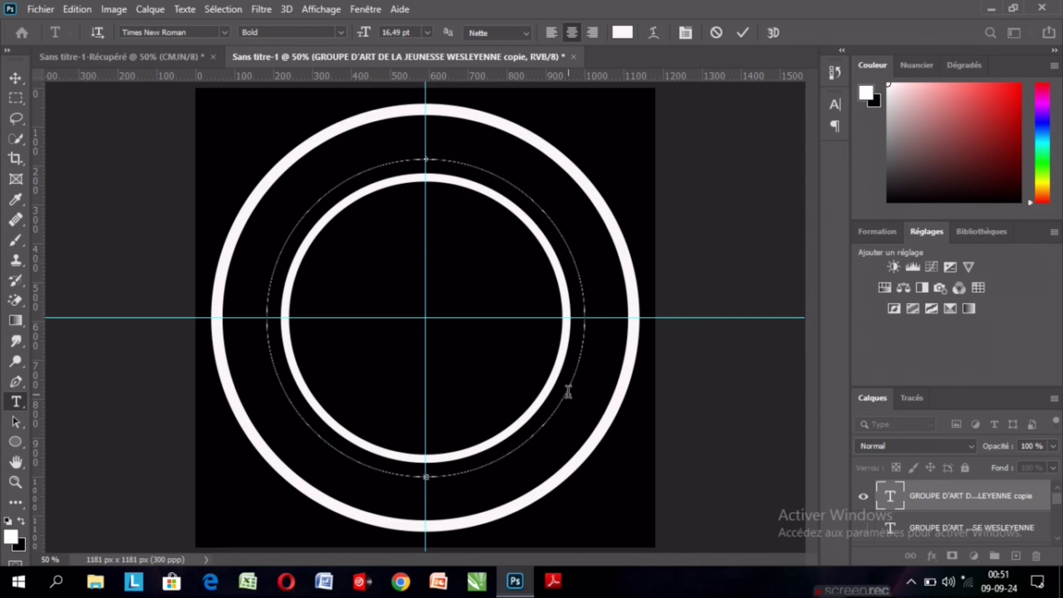
type("DE PLAC")
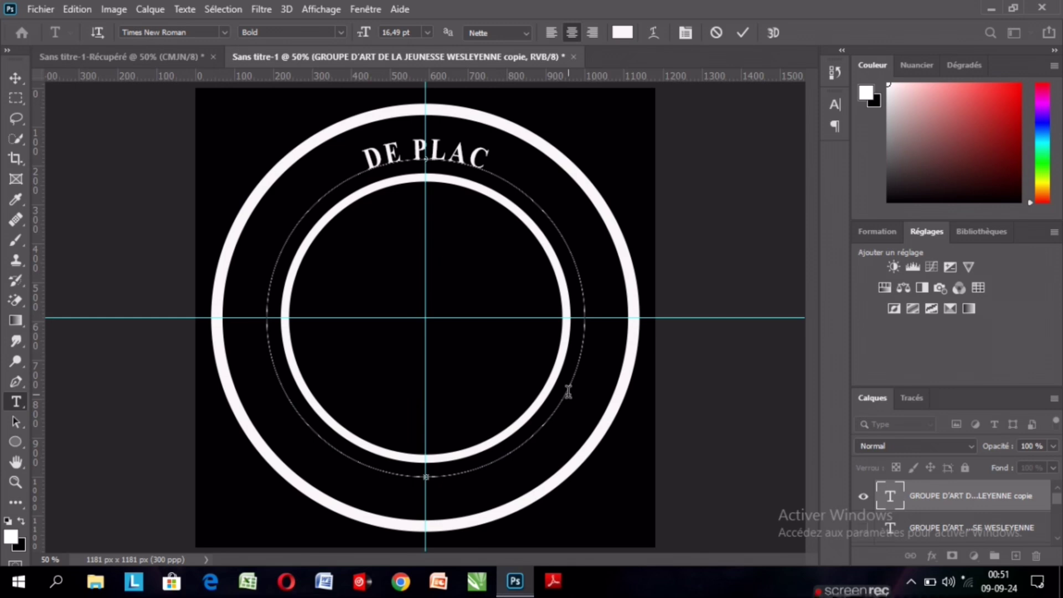
type("E L")
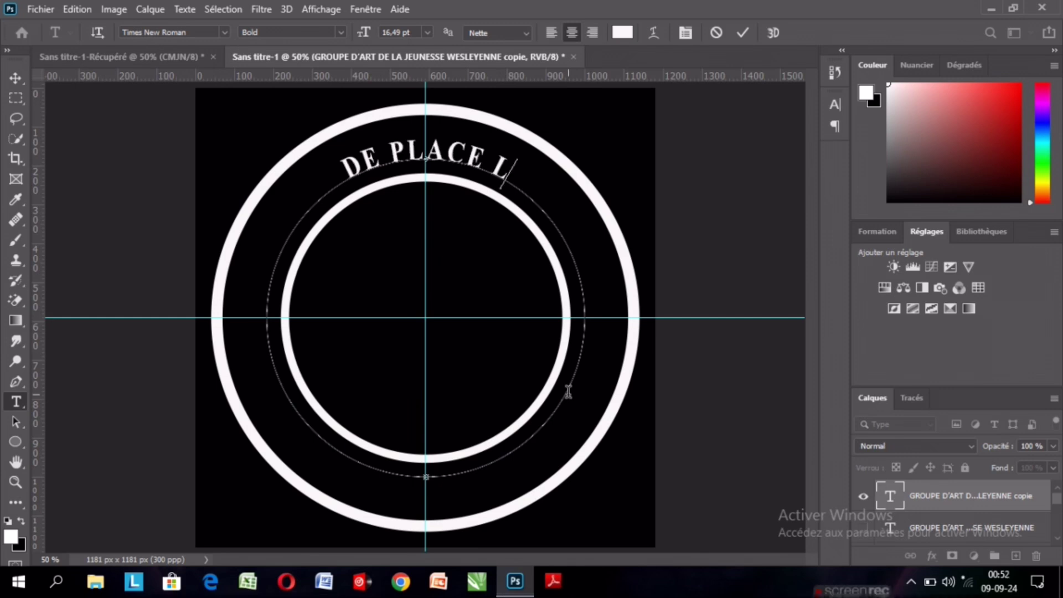
type("'")
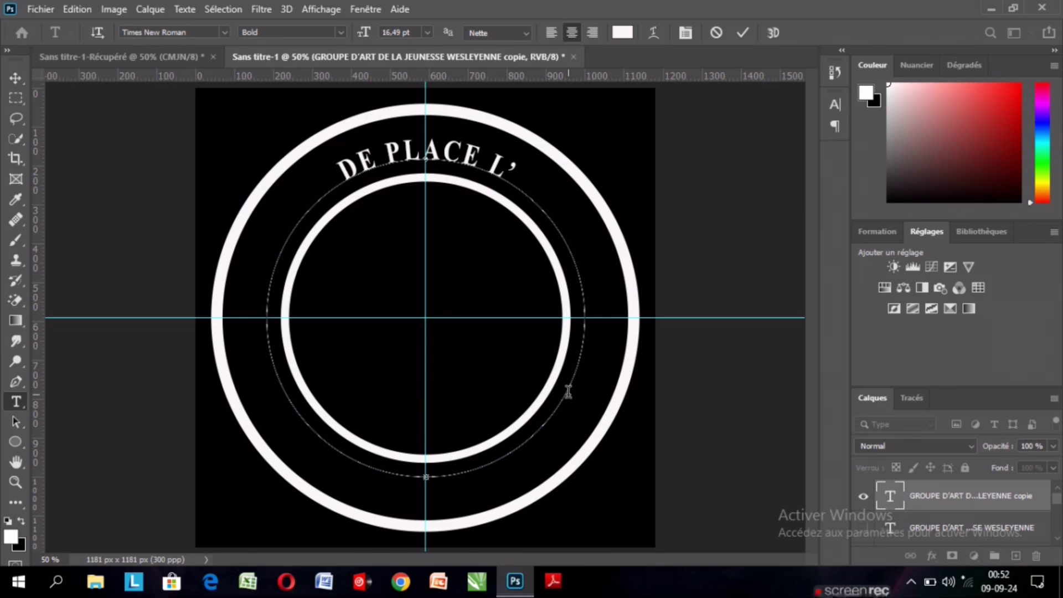
type("OR")
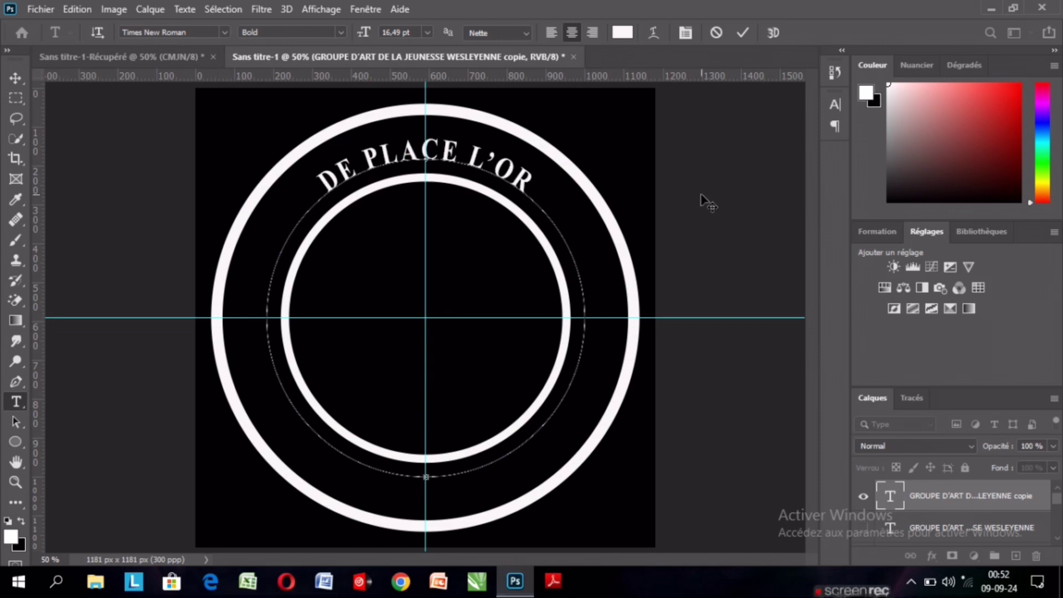
type("V")
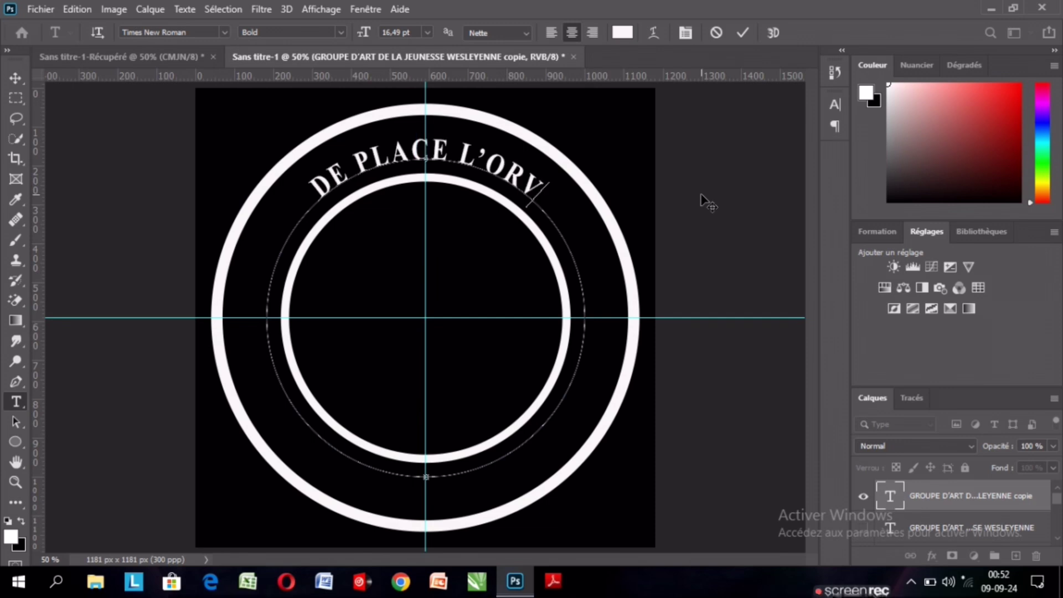
key("Caps_Lock")
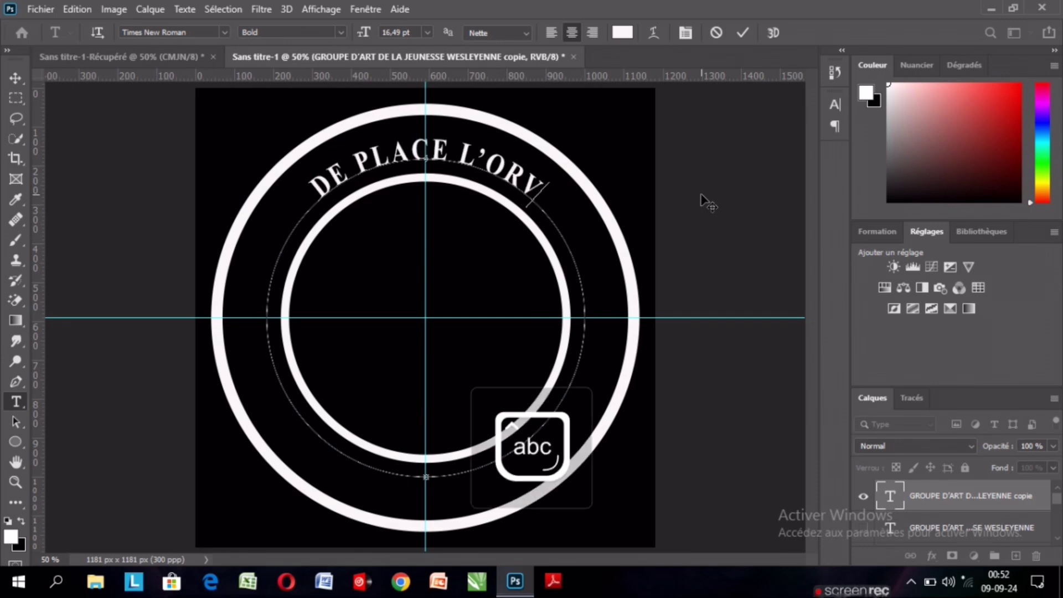
type("v")
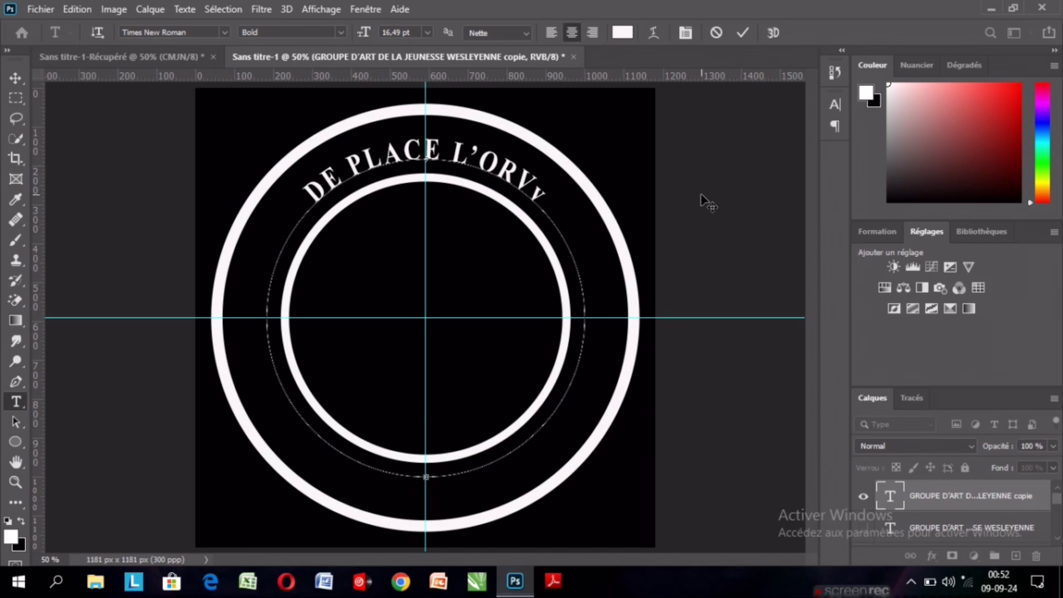
Step: Delete the stray trailing letters and commit the DE PLACE L'OR text
key("BackSpace")
key("BackSpace")
key("ctrl+Return")
key("v")
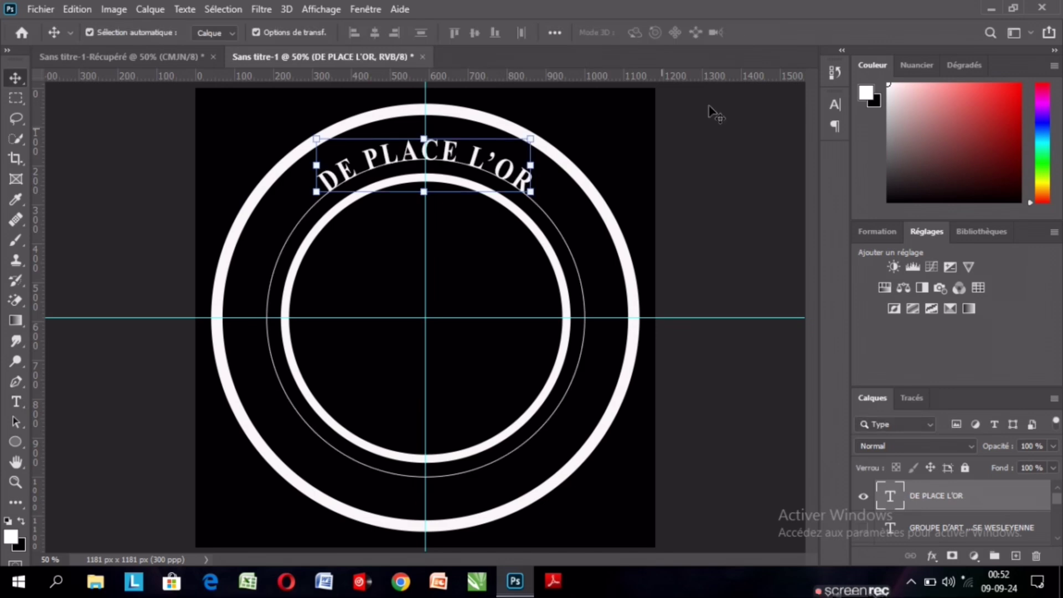
key("ctrl")
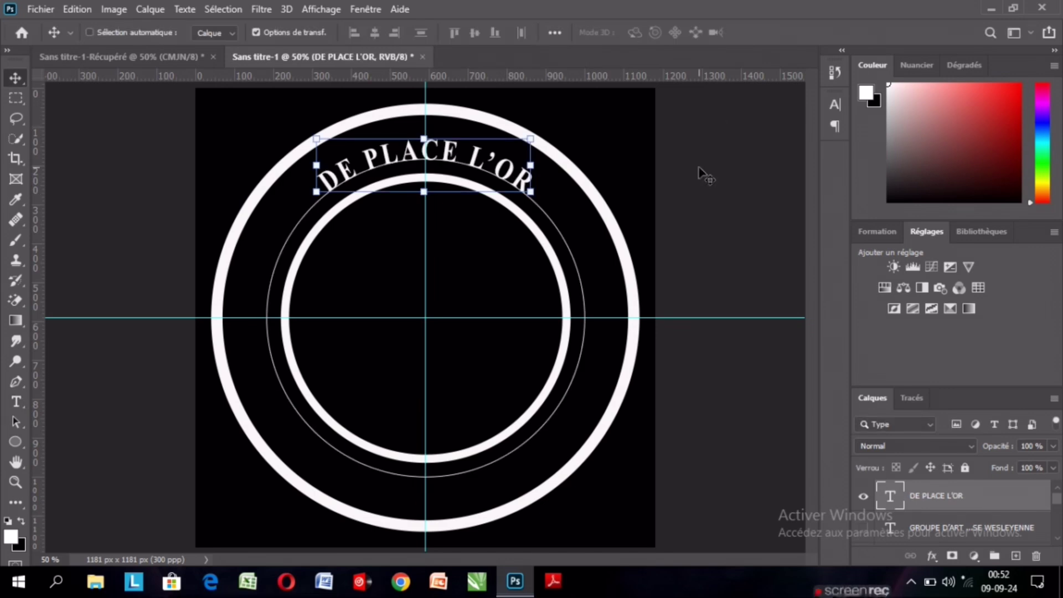
Step: Rotate the DE PLACE L'OR text about 180° around the circle with Free Transform
key("ctrl+t")
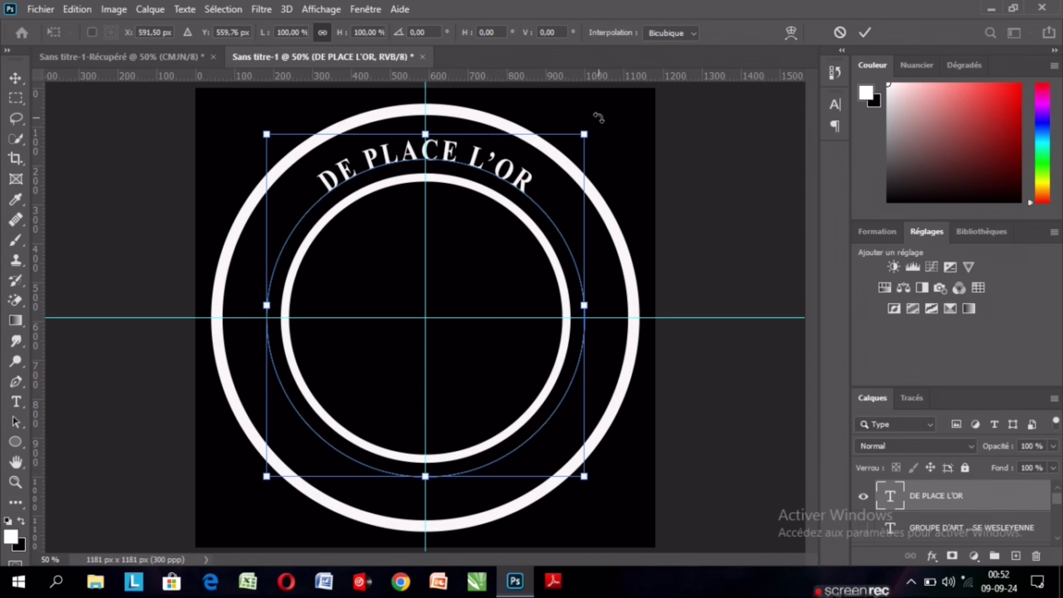
left_click_drag(598, 118, 586, 134)
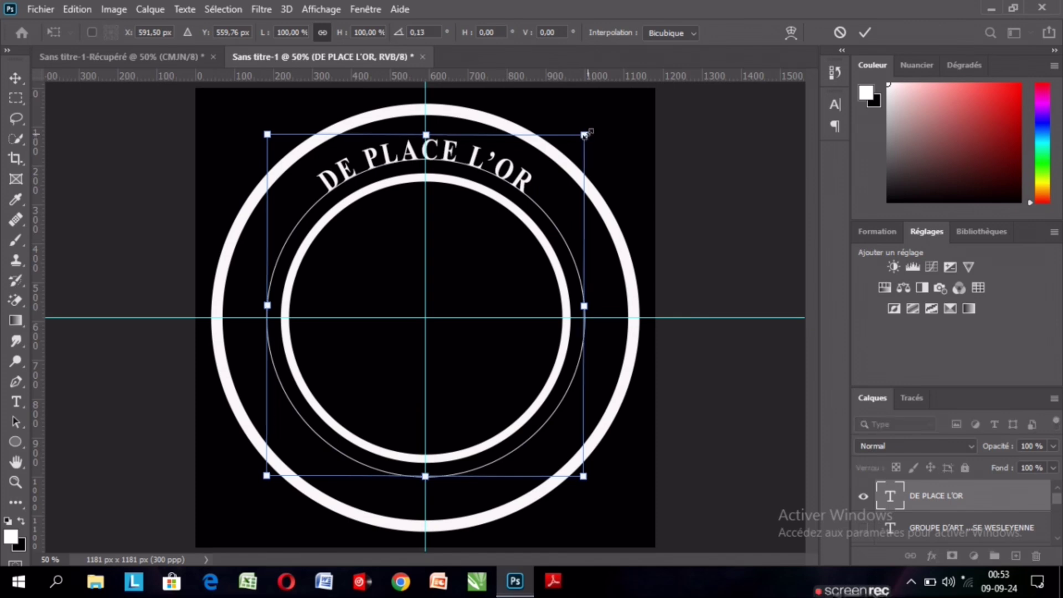
left_click_drag(586, 135, 597, 122)
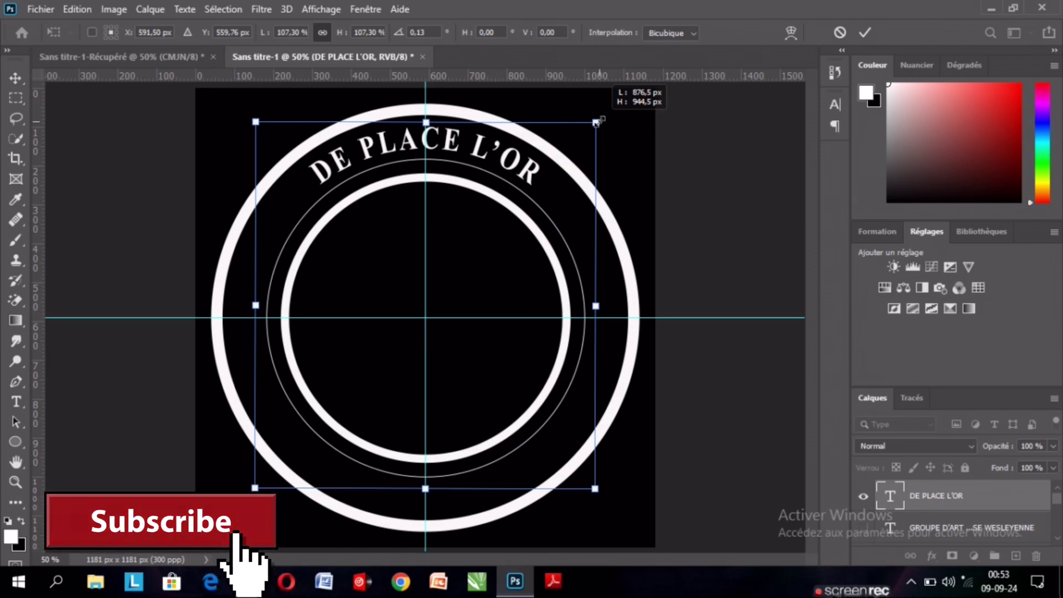
left_click_drag(603, 118, 361, 276)
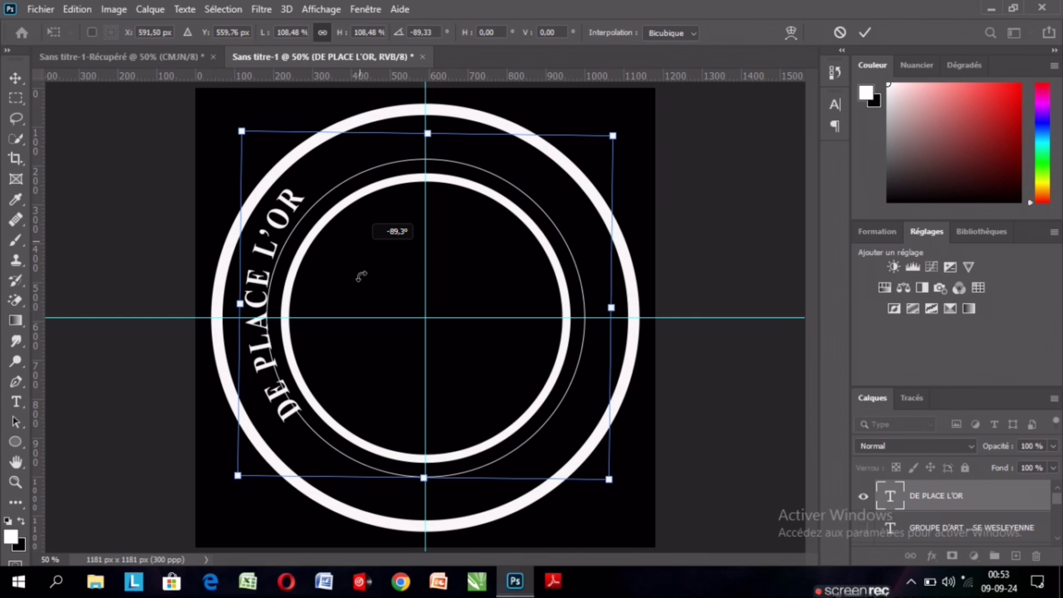
left_click_drag(361, 276, 447, 383)
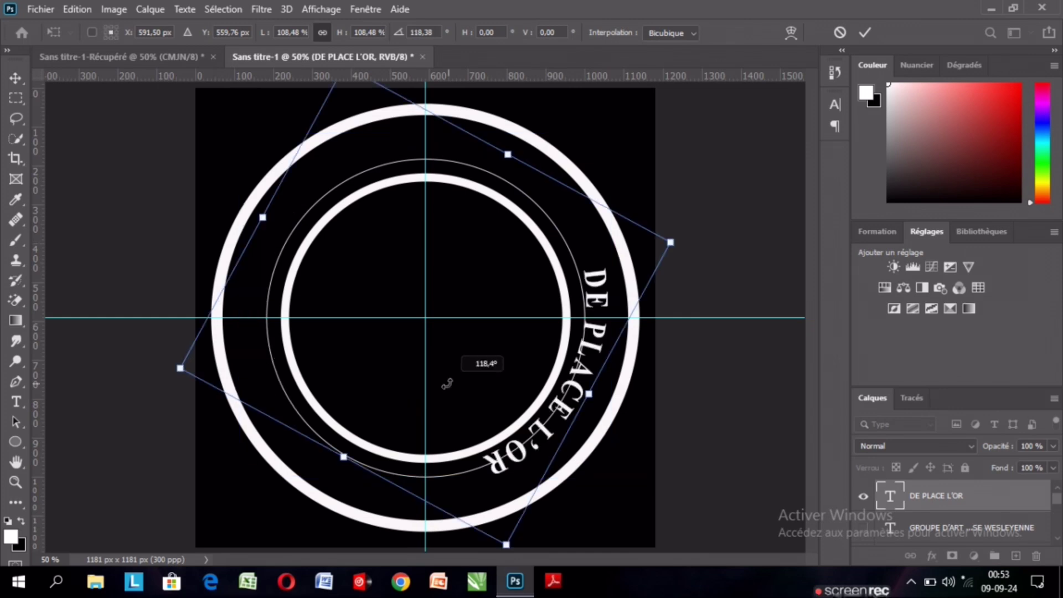
left_click_drag(447, 384, 346, 390)
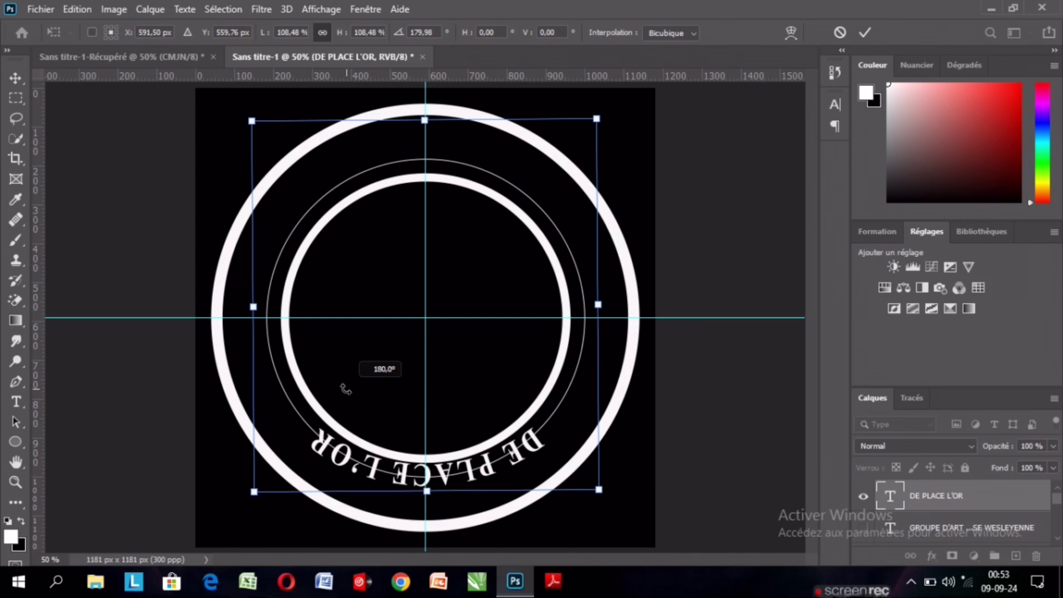
left_click_drag(346, 389, 350, 386)
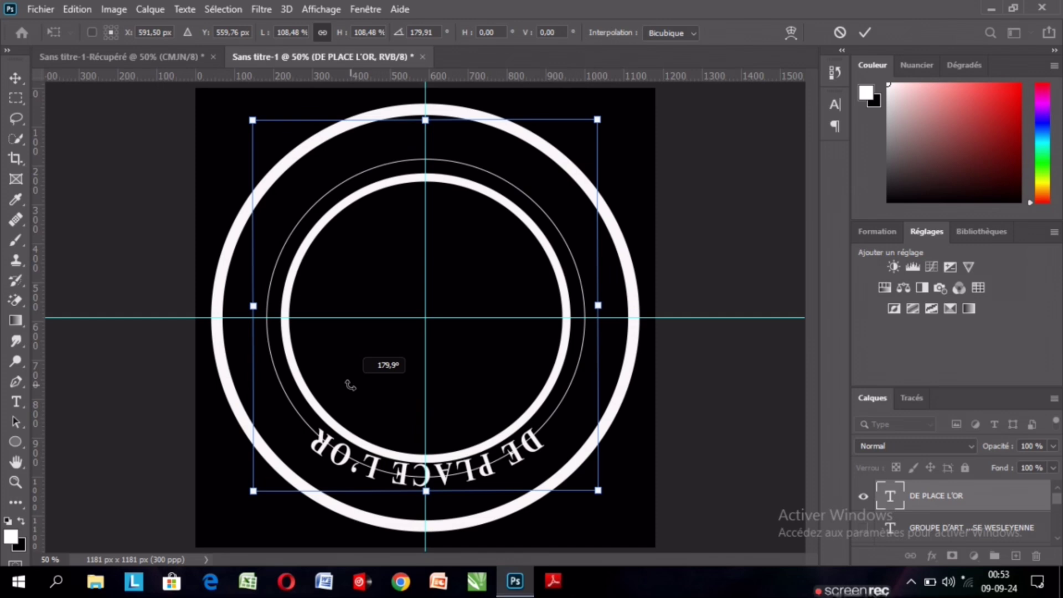
Step: Enlarge the rotated DE PLACE L'OR text slightly and apply the transform
left_click_drag(601, 501, 604, 504)
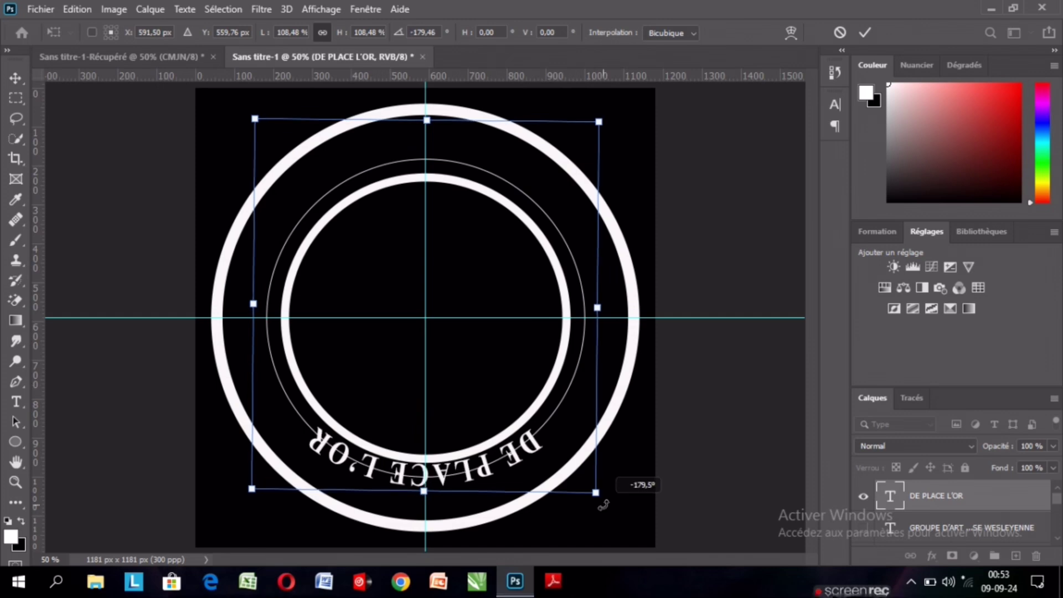
key("ctrl+z")
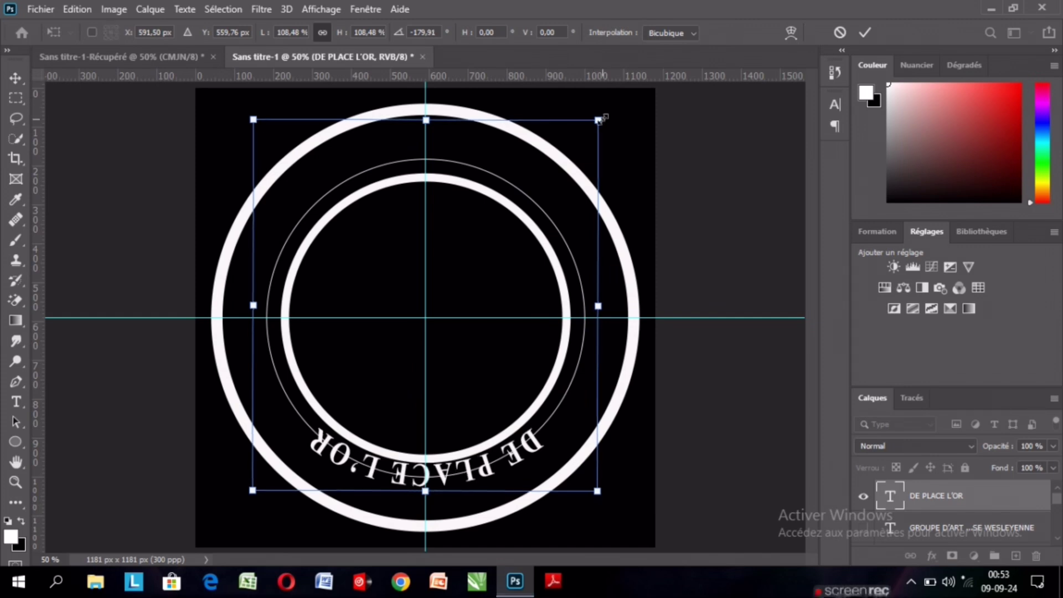
left_click_drag(600, 119, 605, 111)
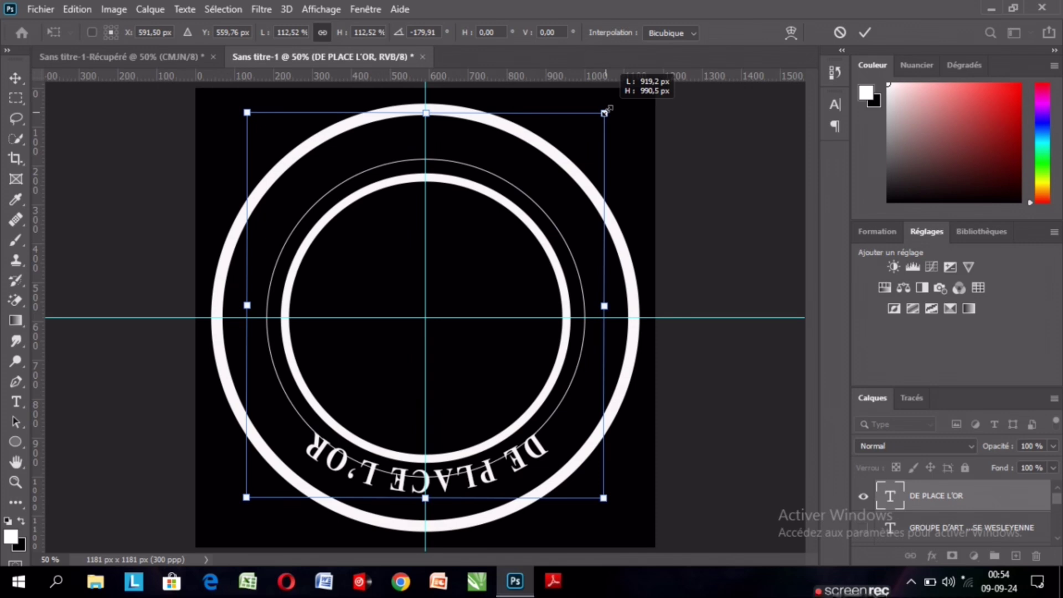
left_click_drag(605, 112, 612, 105)
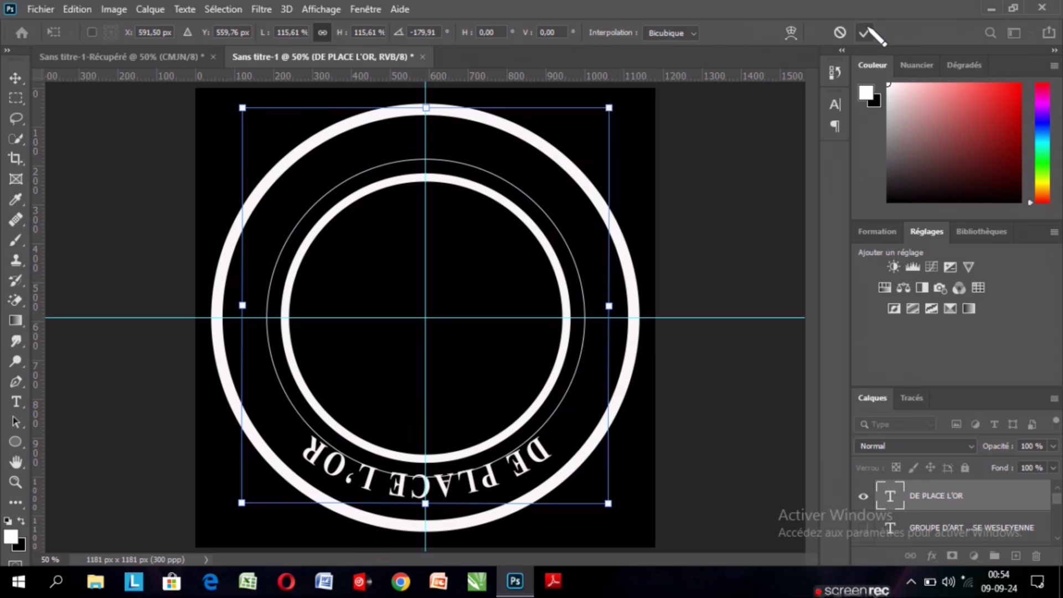
left_click(867, 32)
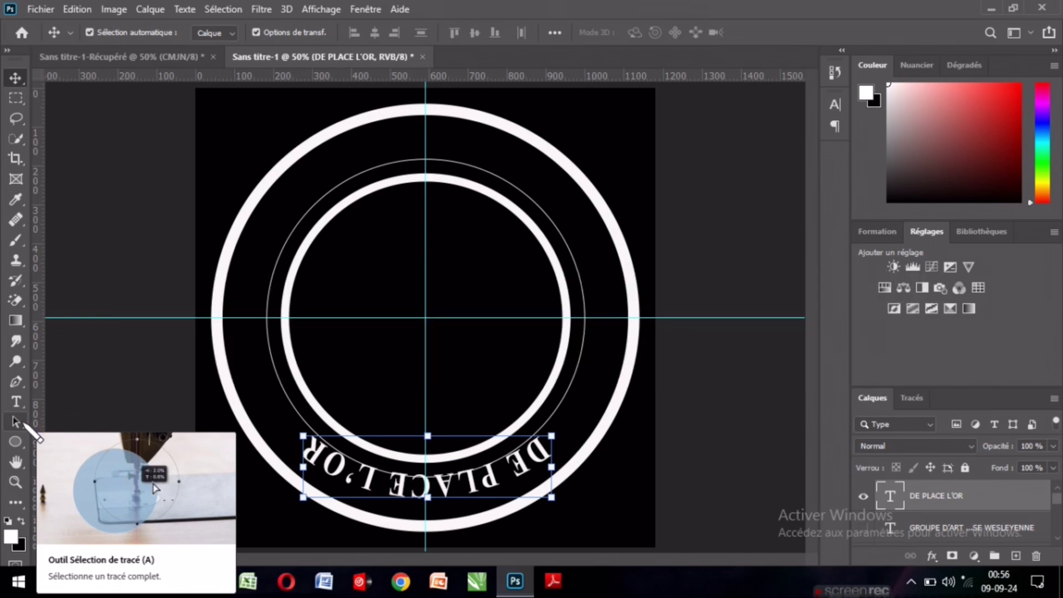
Step: Flip DE PLACE L'OR to the inside of the path so it reads upright
left_click(17, 422)
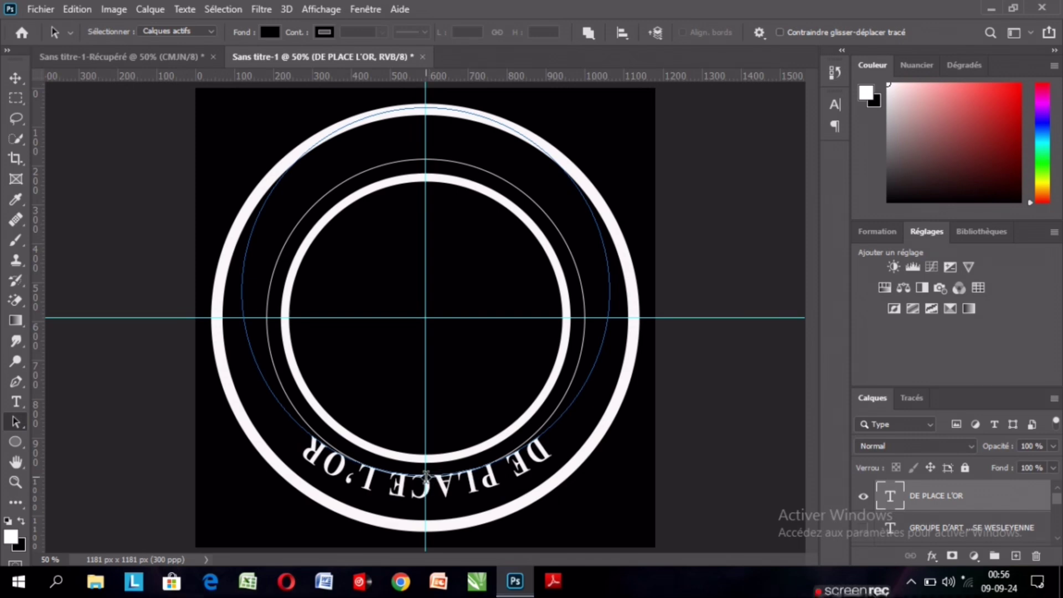
scroll(425, 475, "up", 1)
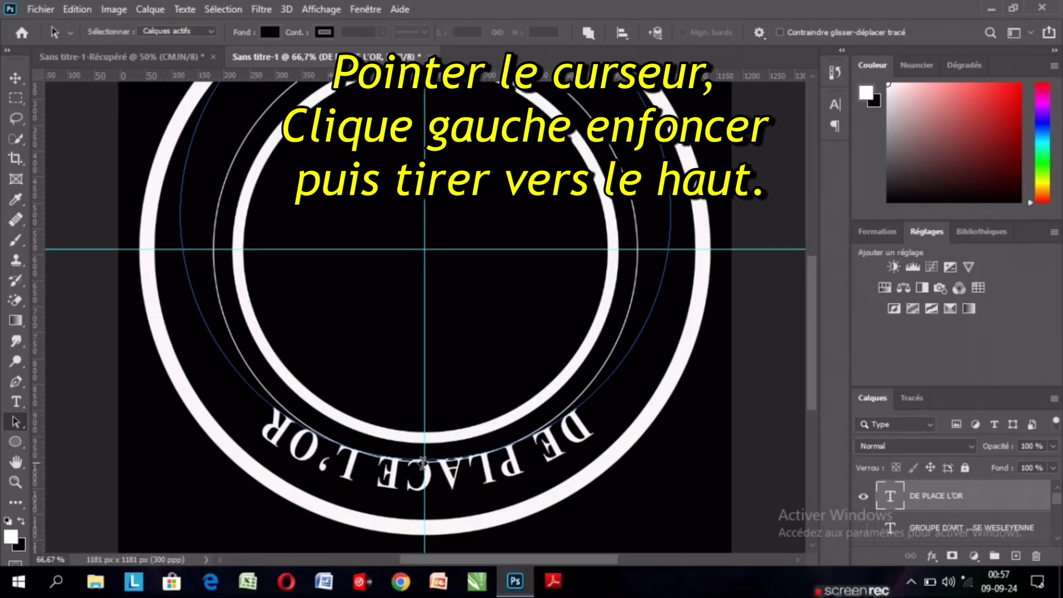
left_click_drag(422, 462, 423, 438)
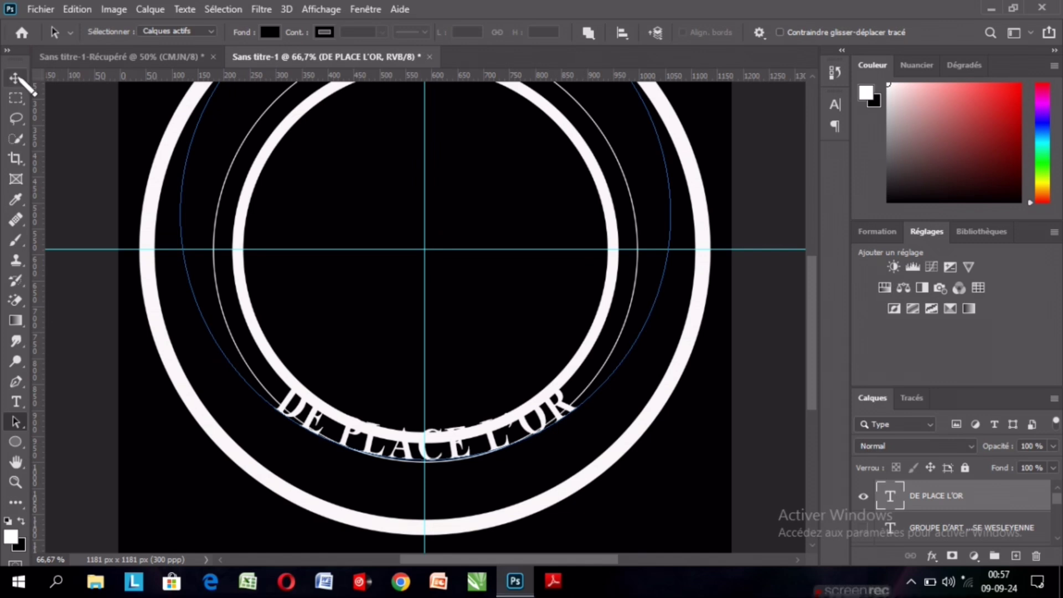
Step: Move DE PLACE L'OR down about 72 px toward the outer ring's bottom edge
left_click(16, 78)
key("ctrl")
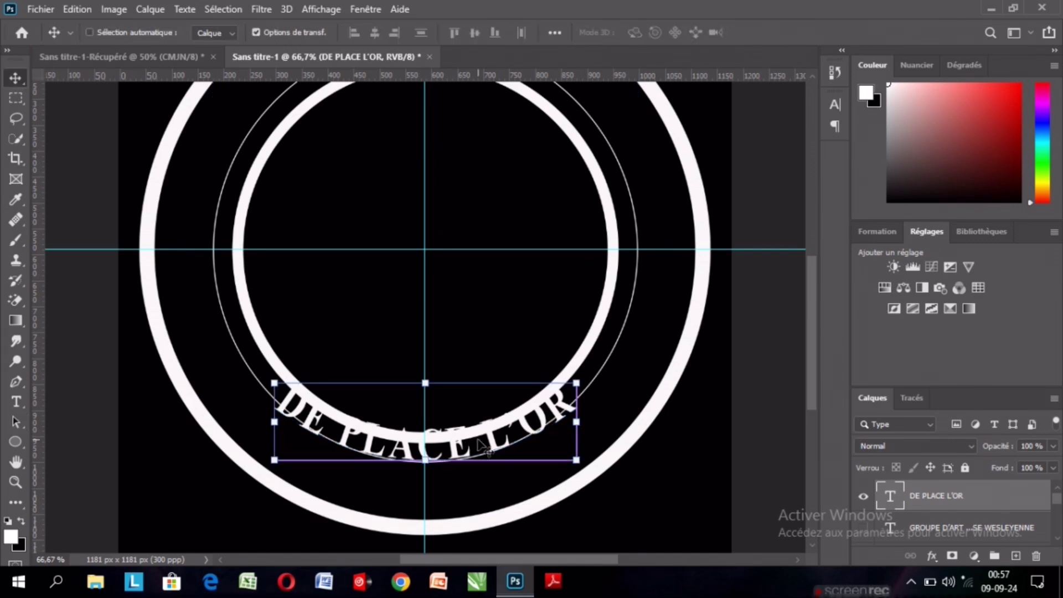
key("ctrl+t")
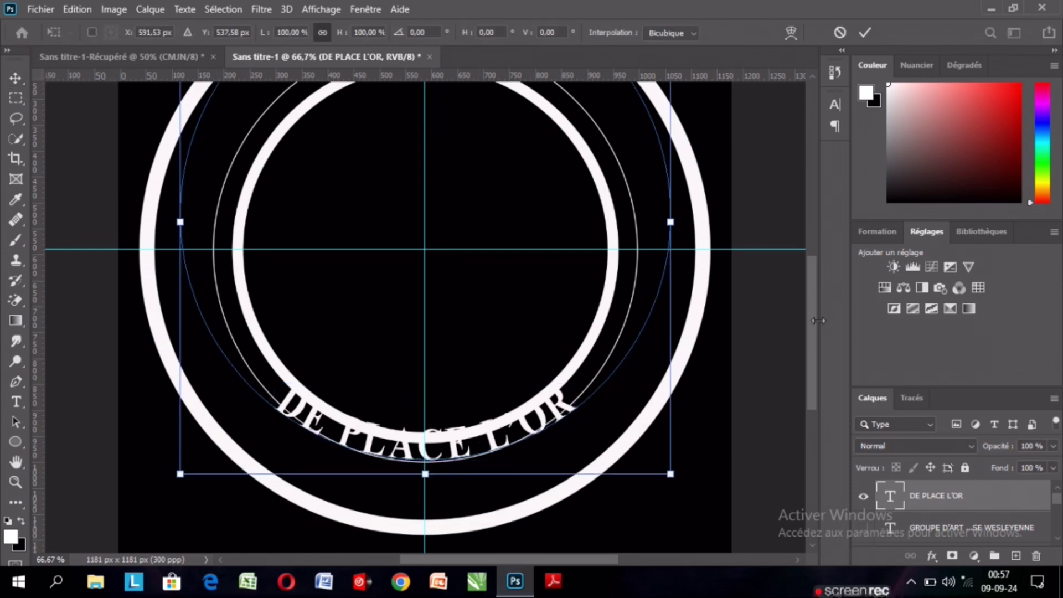
key("ctrl+minus")
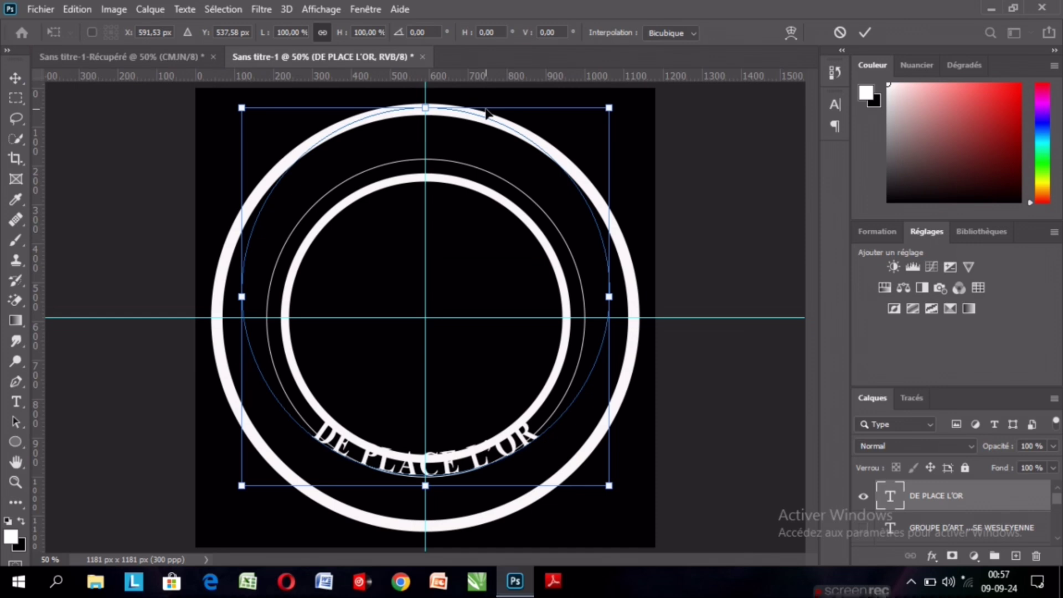
left_click_drag(486, 113, 492, 141)
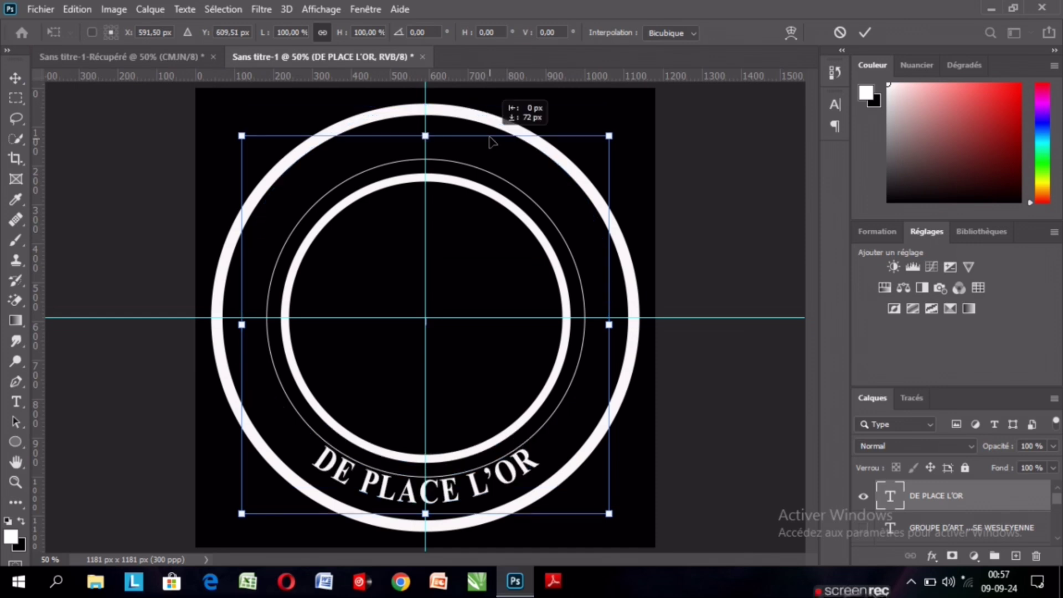
key("Return")
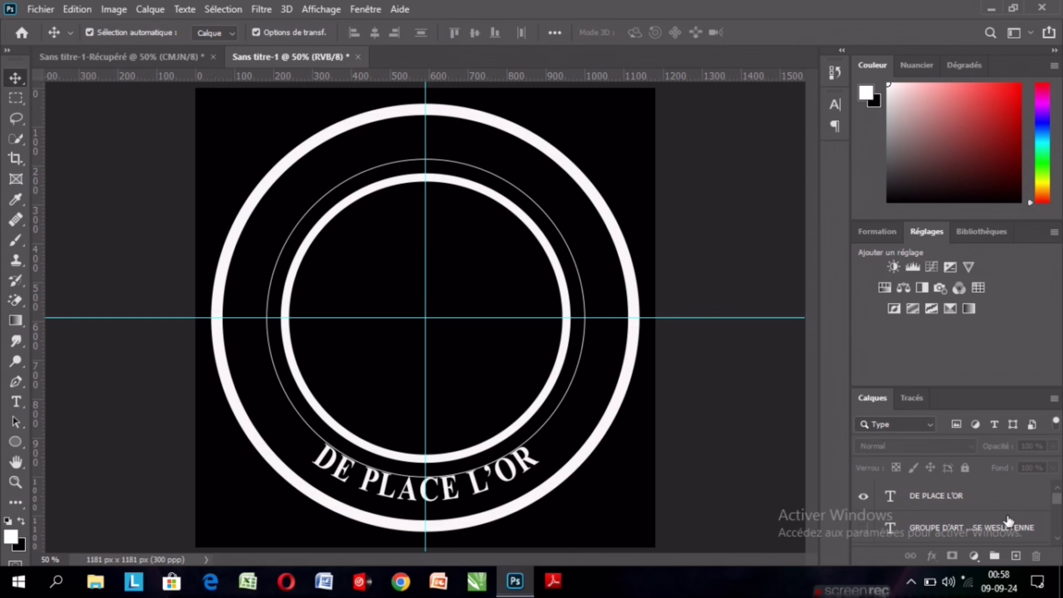
Step: Show the GROUPE D'ART text layer again and slightly rescale it with Free Transform
scroll(1055, 504, "down", 1)
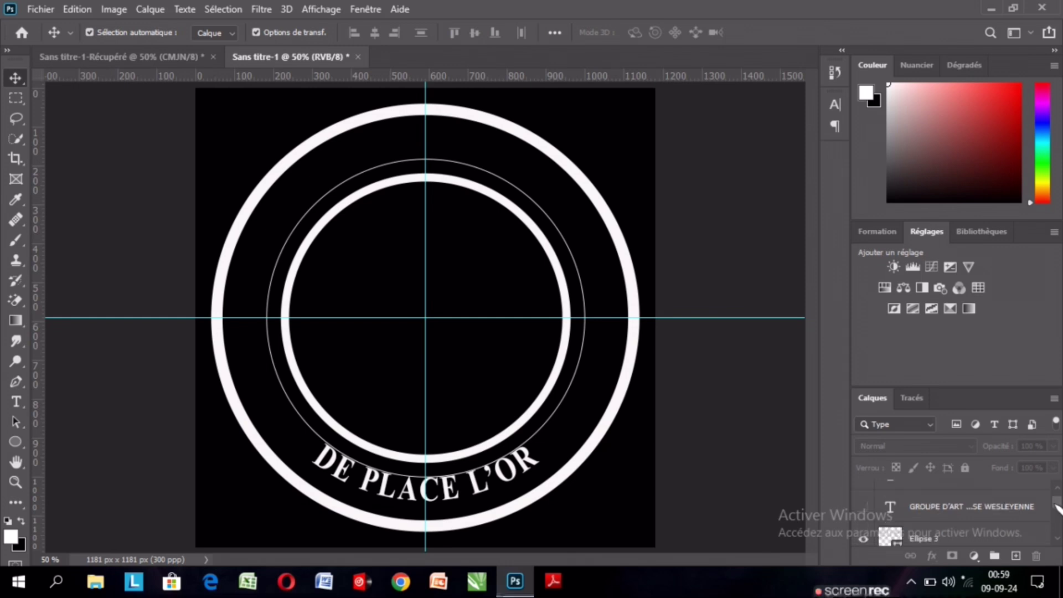
double_click(978, 508)
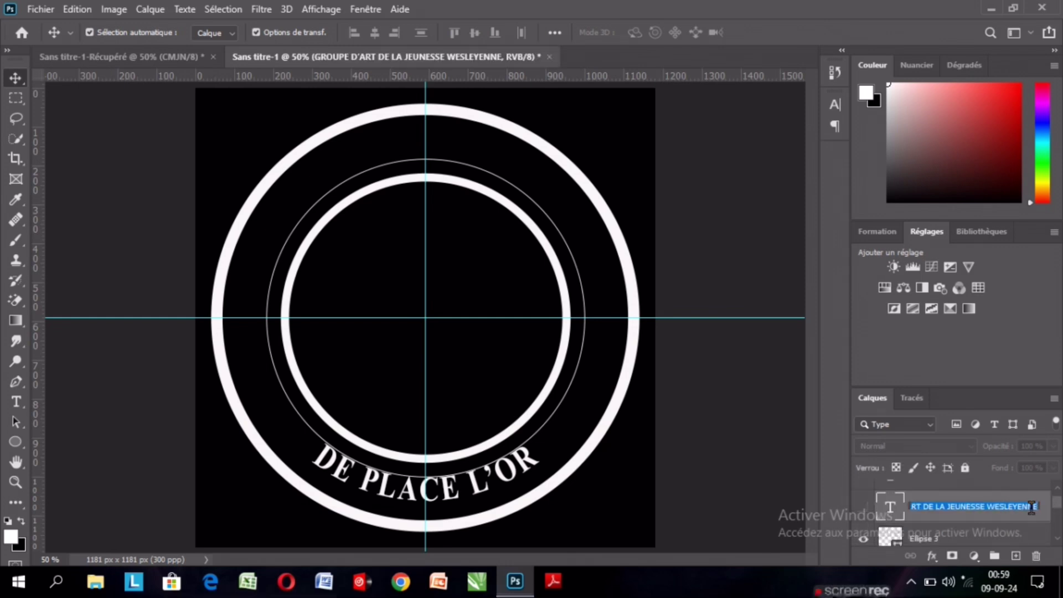
key("Return")
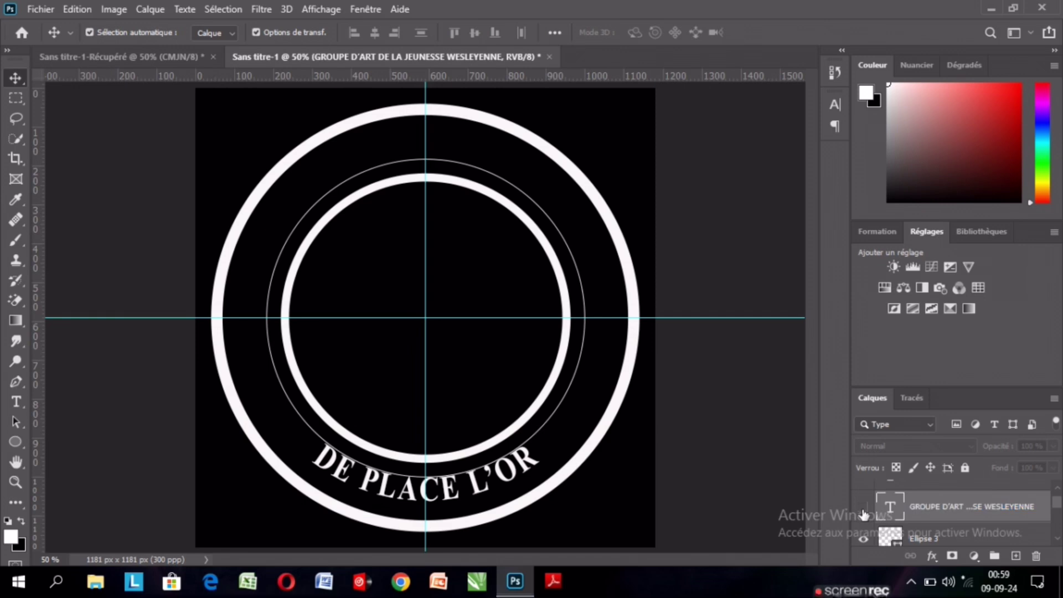
left_click(864, 509)
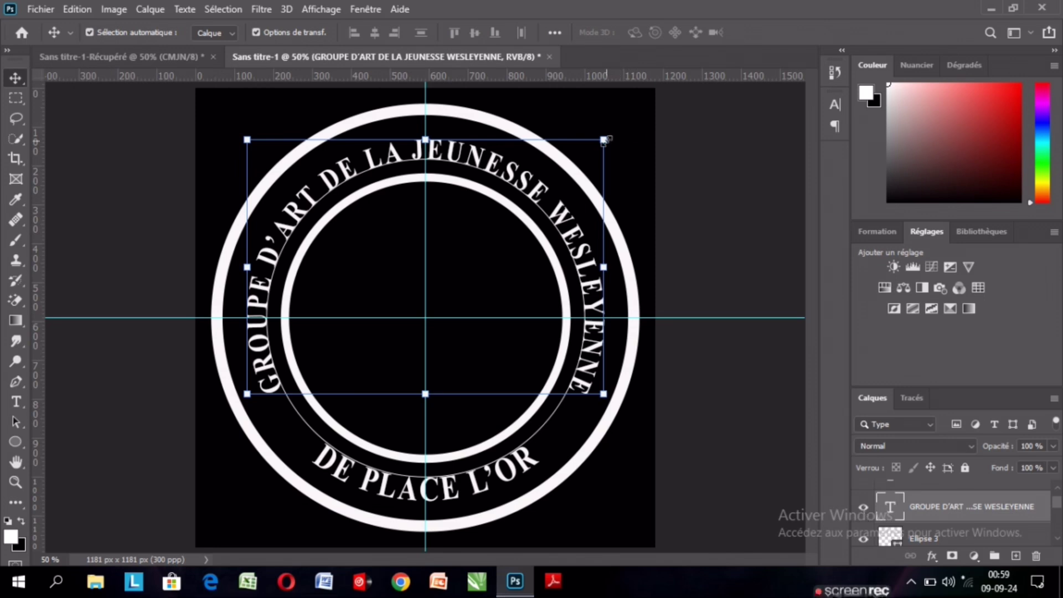
key("ctrl+t")
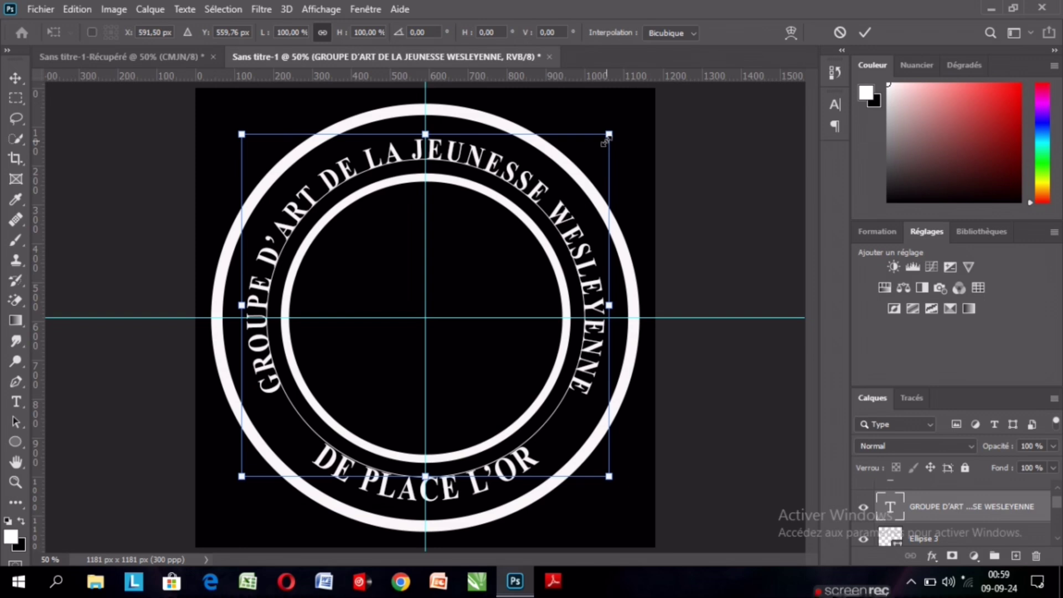
left_click_drag(605, 142, 605, 144)
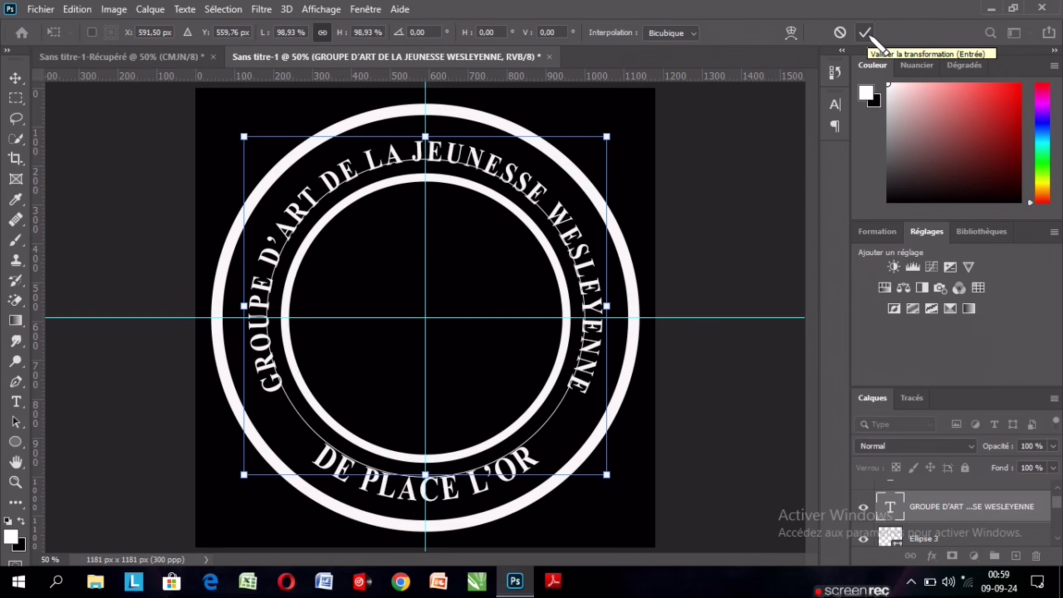
left_click(866, 33)
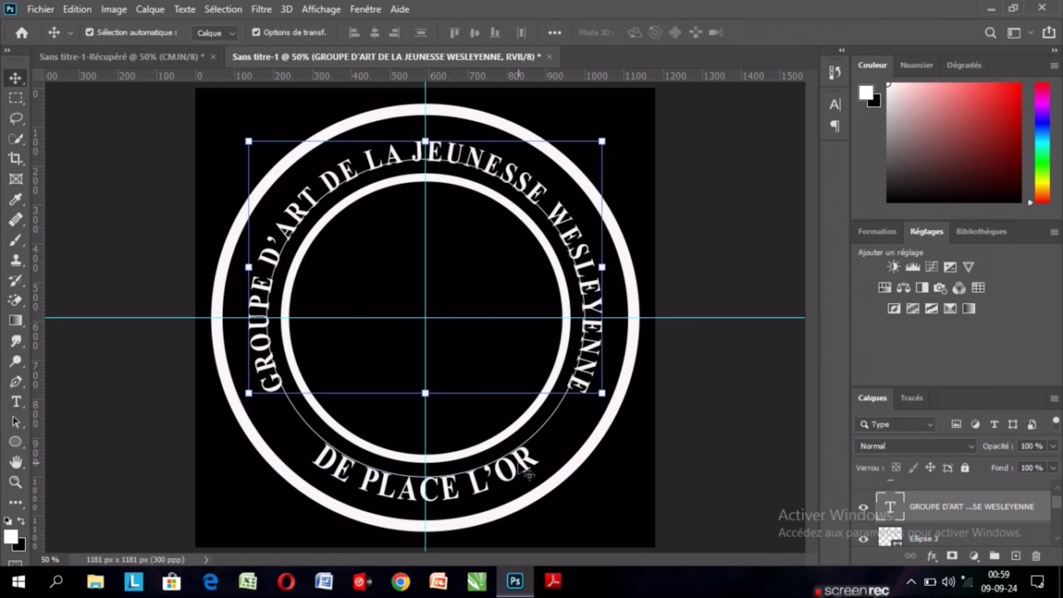
Step: Set the curved GROUPE D'ART text's font size to 17.31 pt
left_click(529, 474)
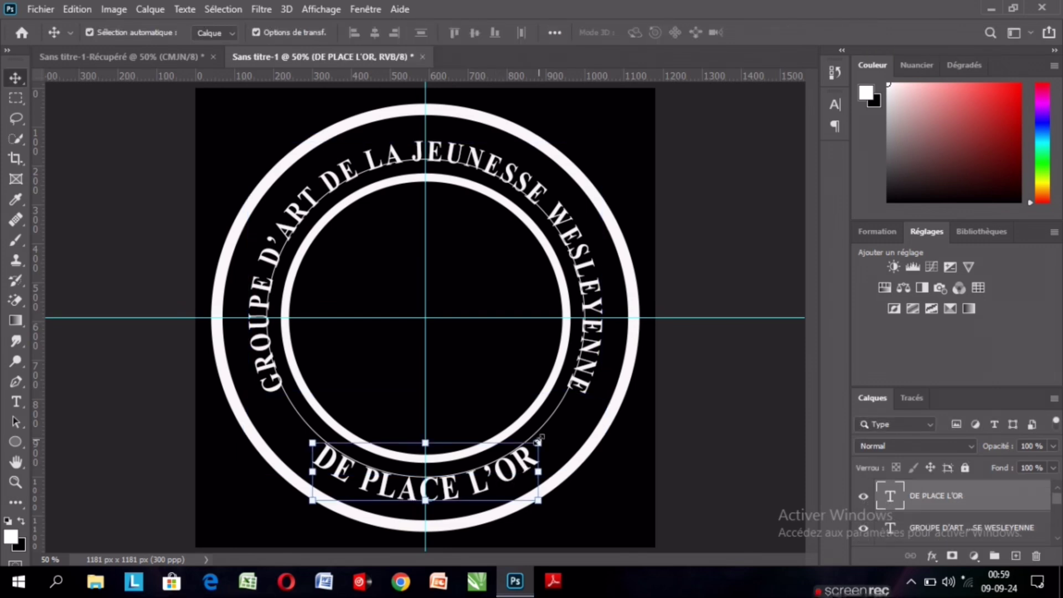
key("ctrl+t")
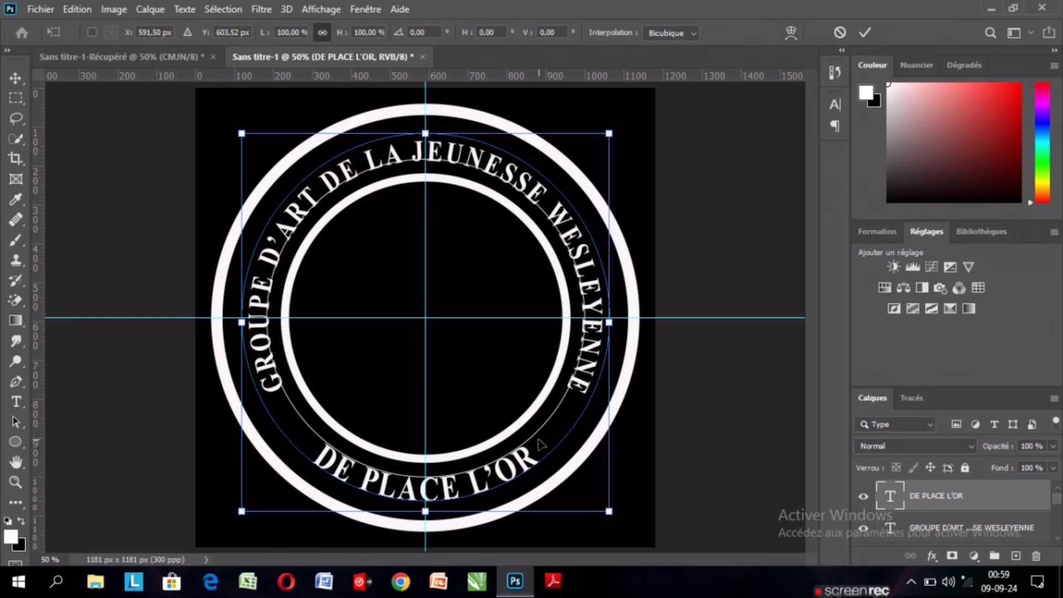
left_click(894, 516)
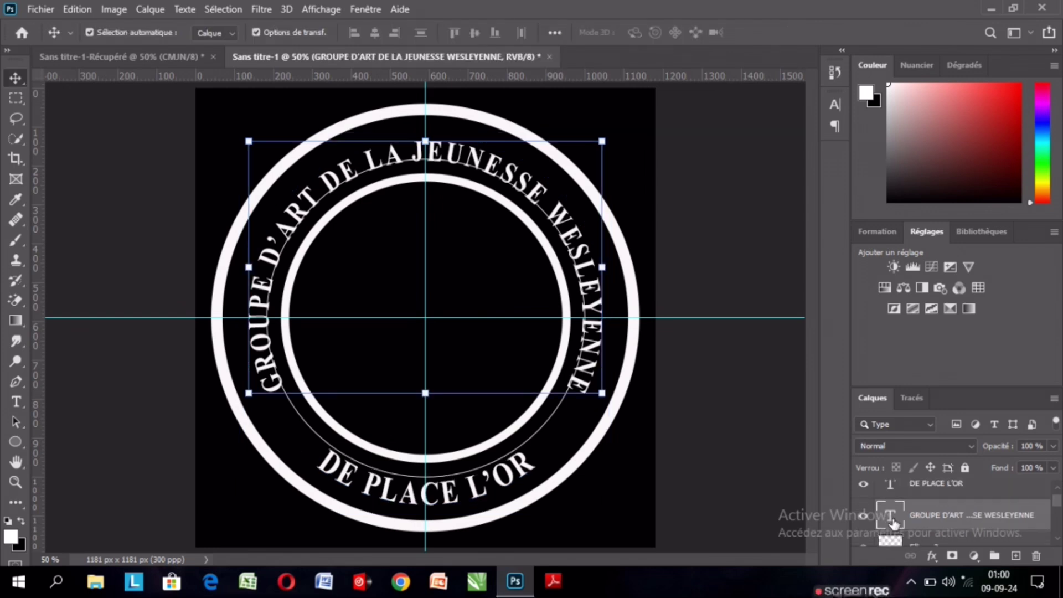
double_click(891, 516)
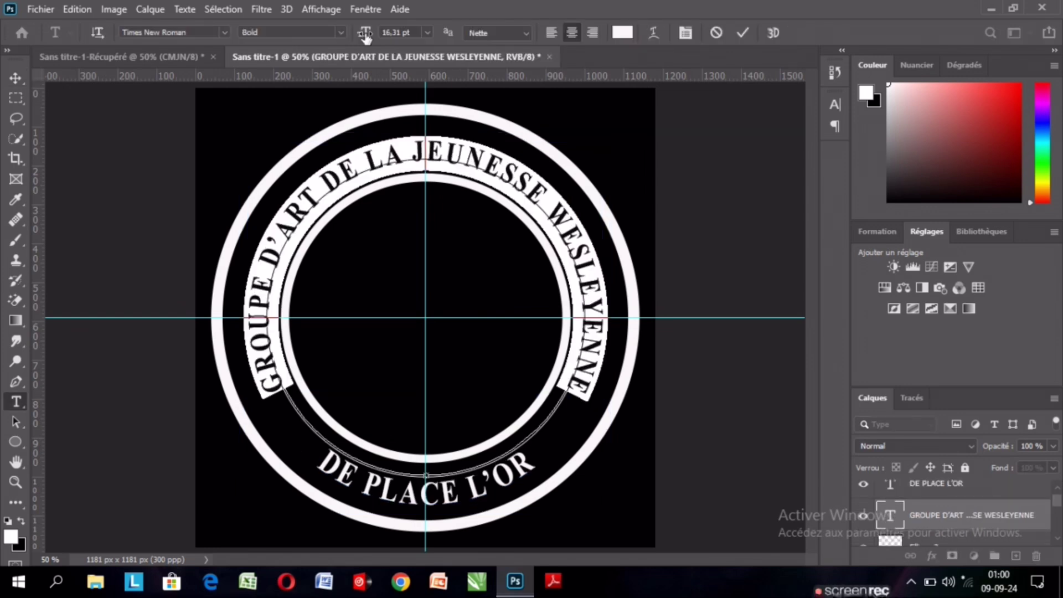
left_click_drag(365, 36, 368, 36)
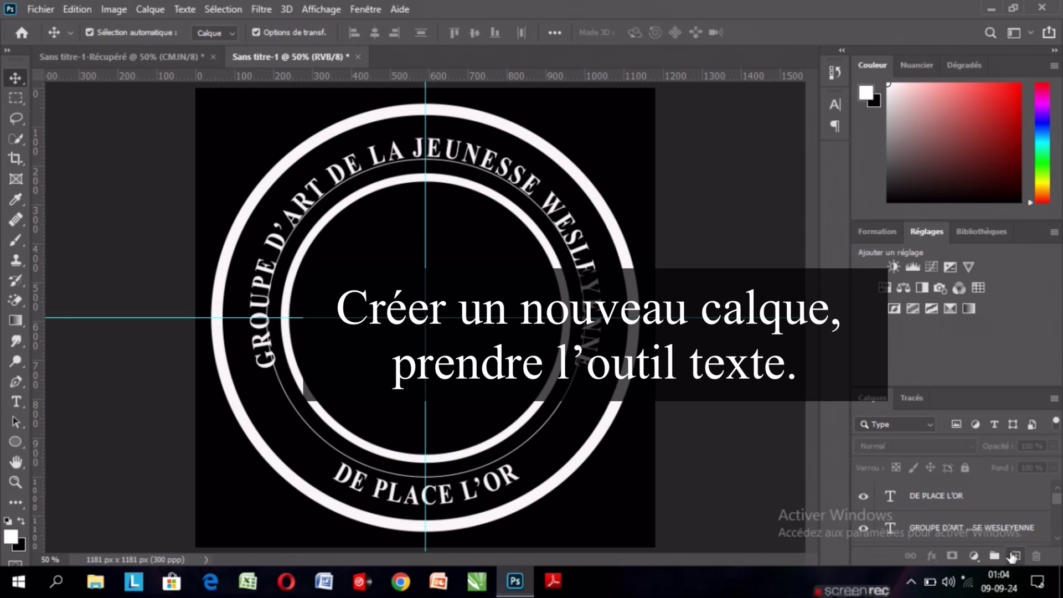
Step: Add a white GAJWEPO text layer in Times New Roman Bold 13.82 pt inside the inner circle
left_click(1012, 555)
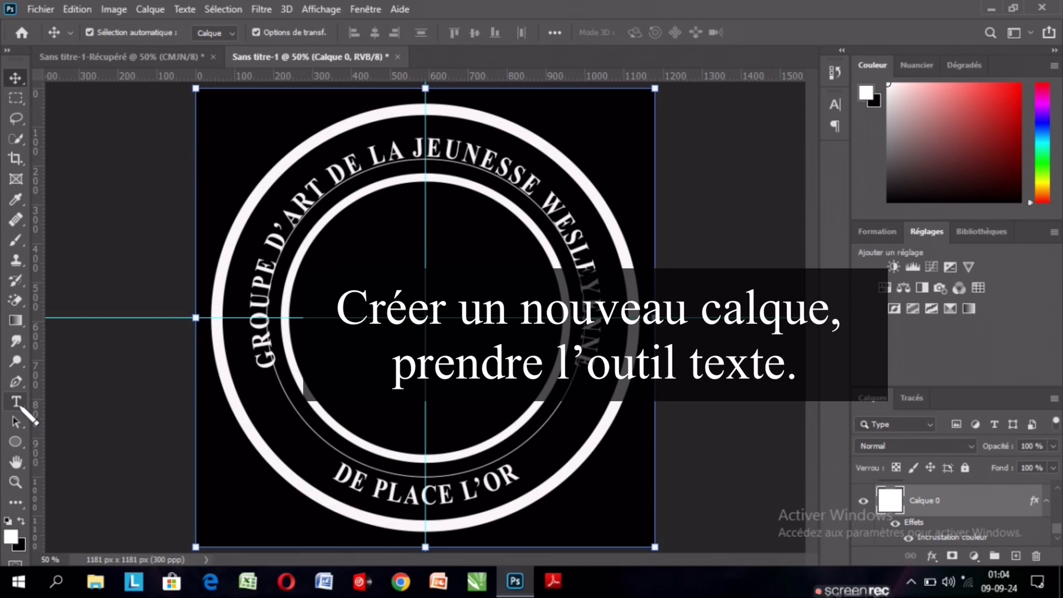
left_click(20, 407)
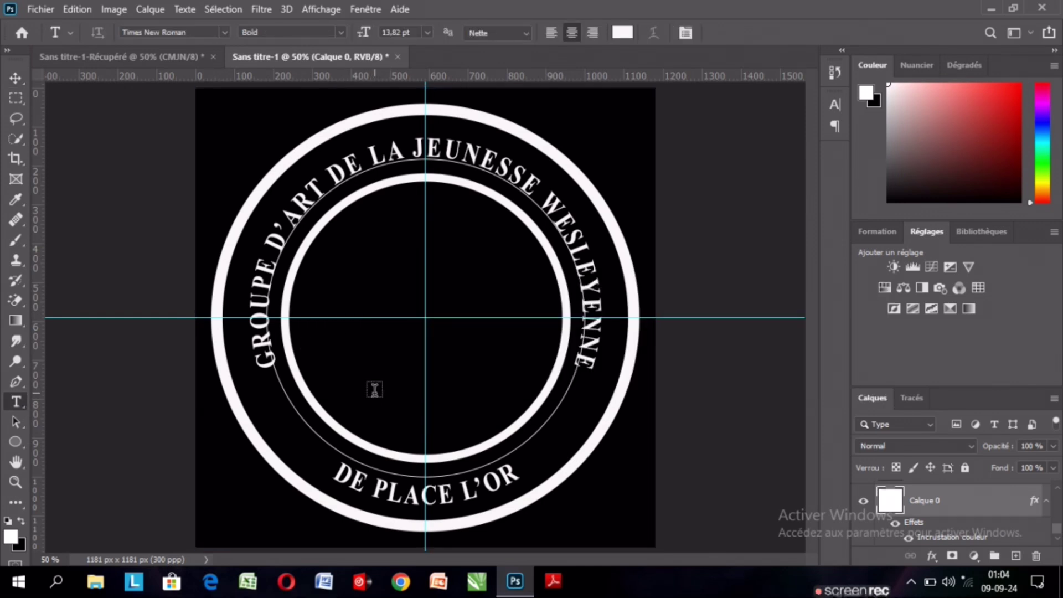
left_click(375, 389)
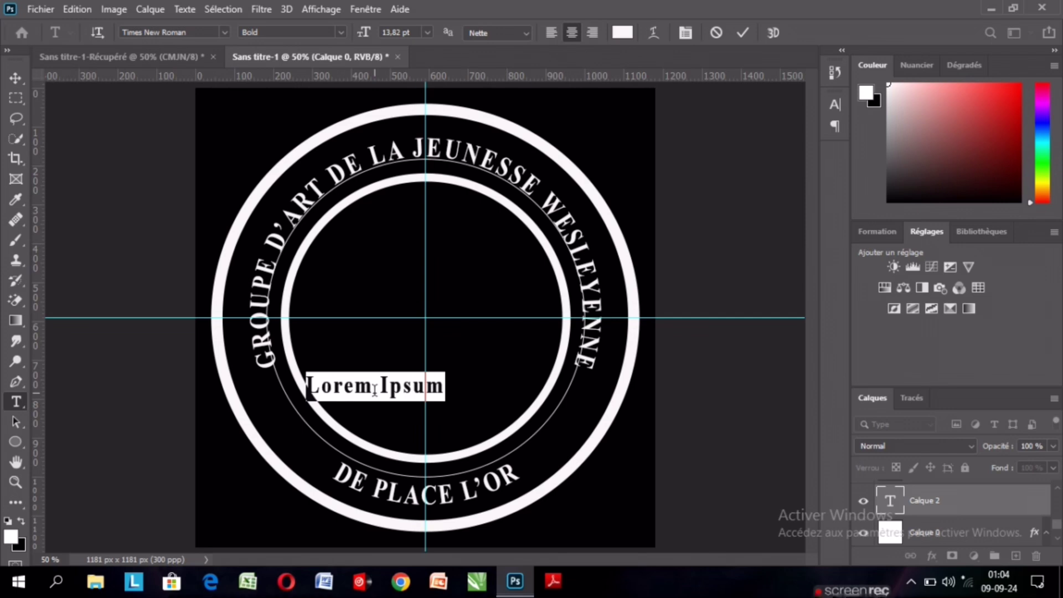
key("BackSpace")
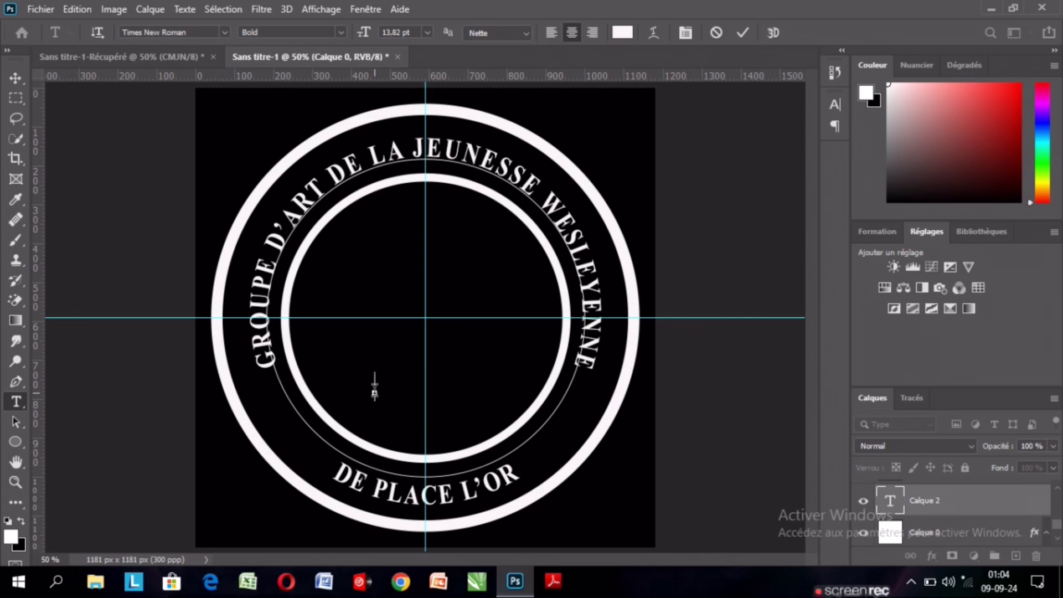
key("Caps_Lock")
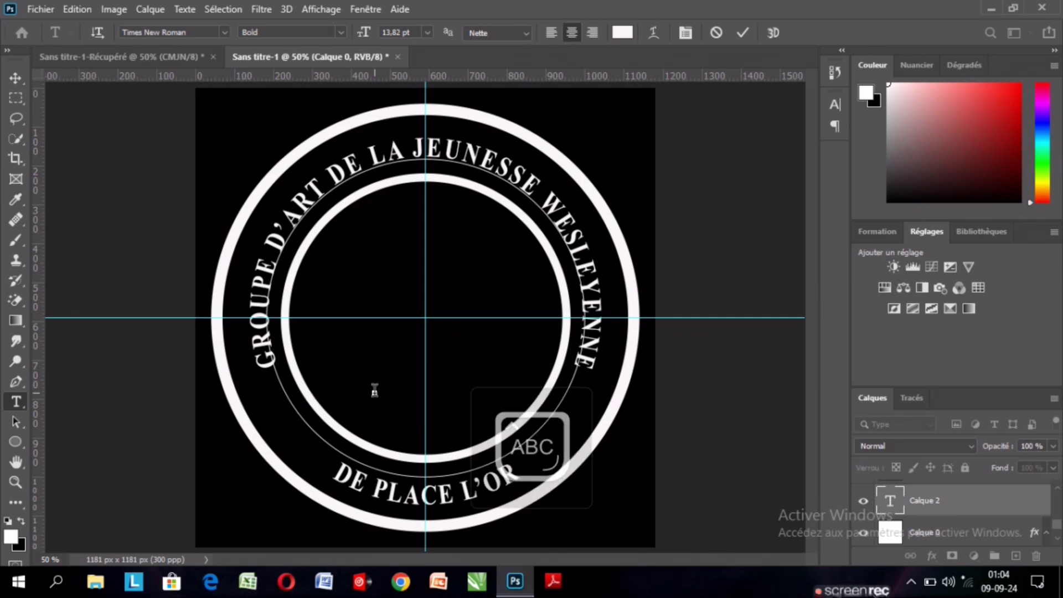
type("G")
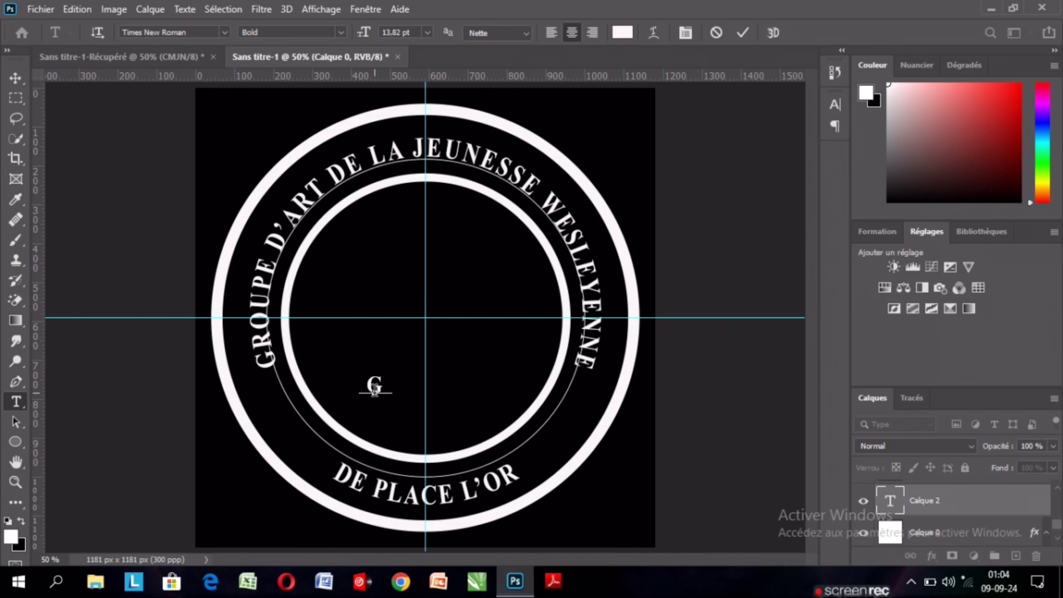
type("AJ")
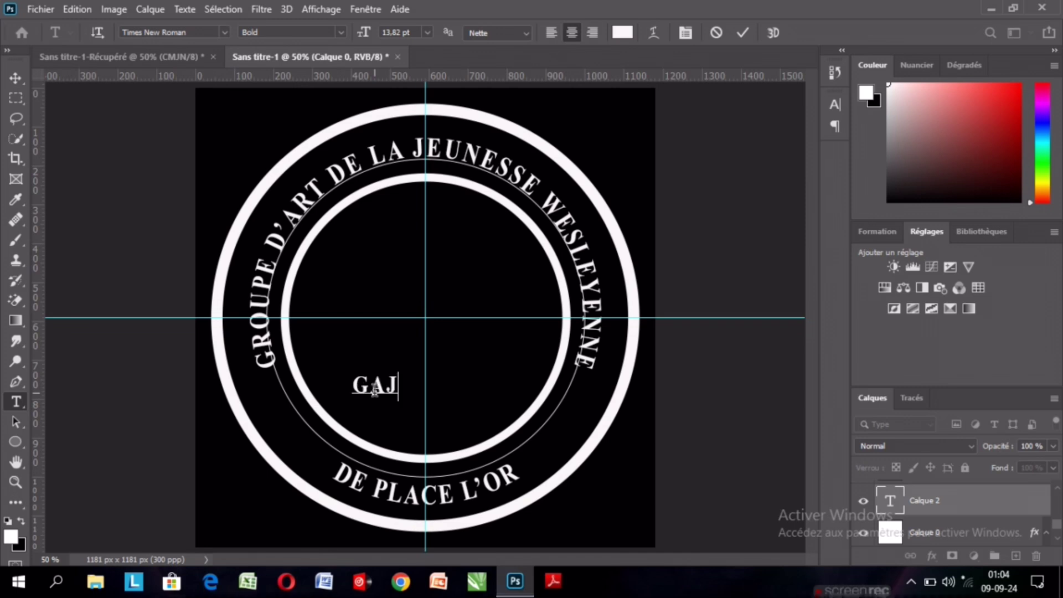
type("WEP")
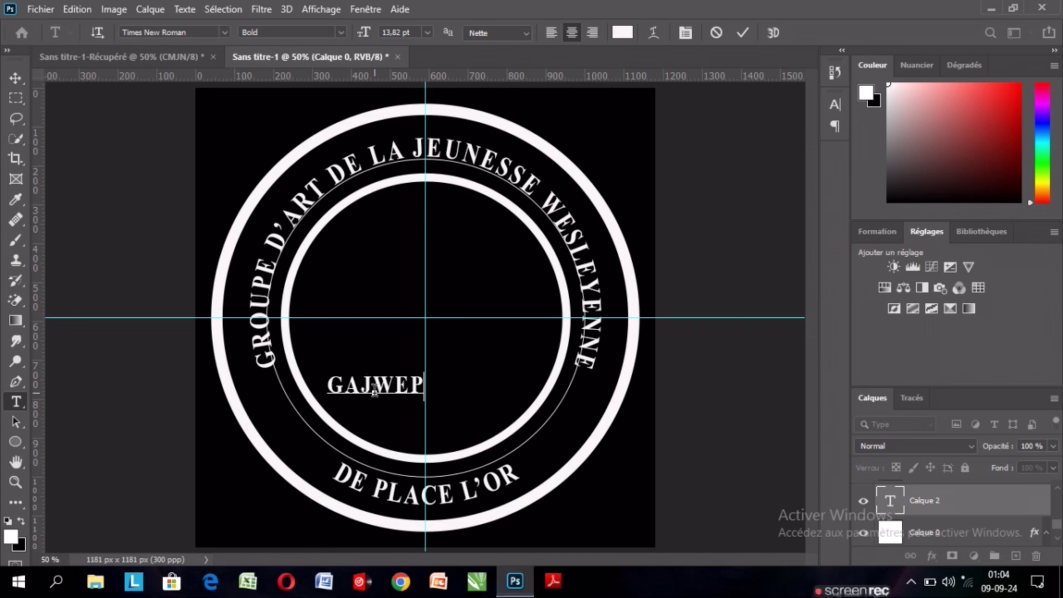
type("O")
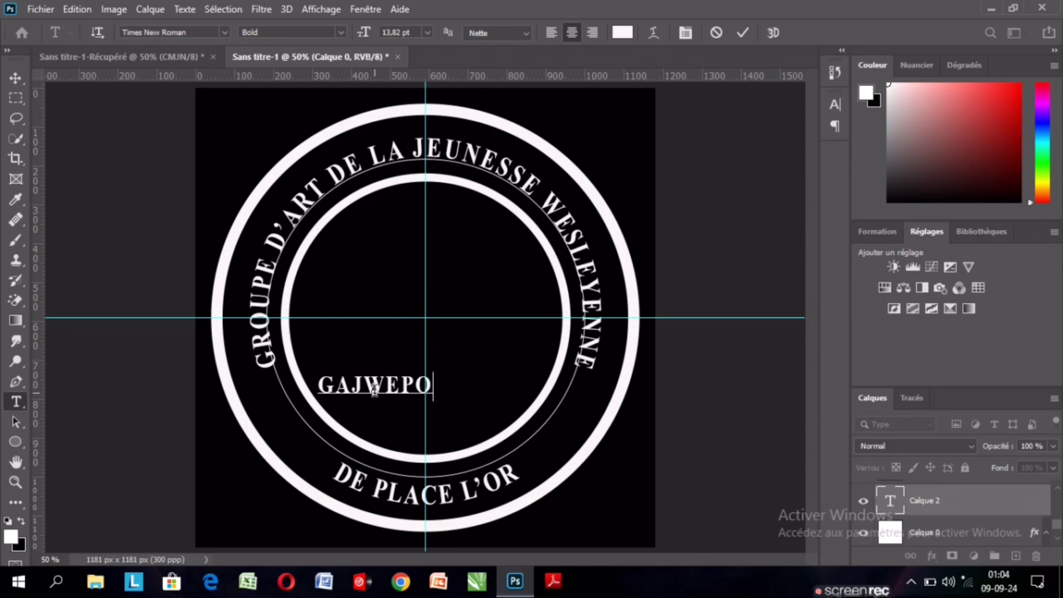
left_click(742, 33)
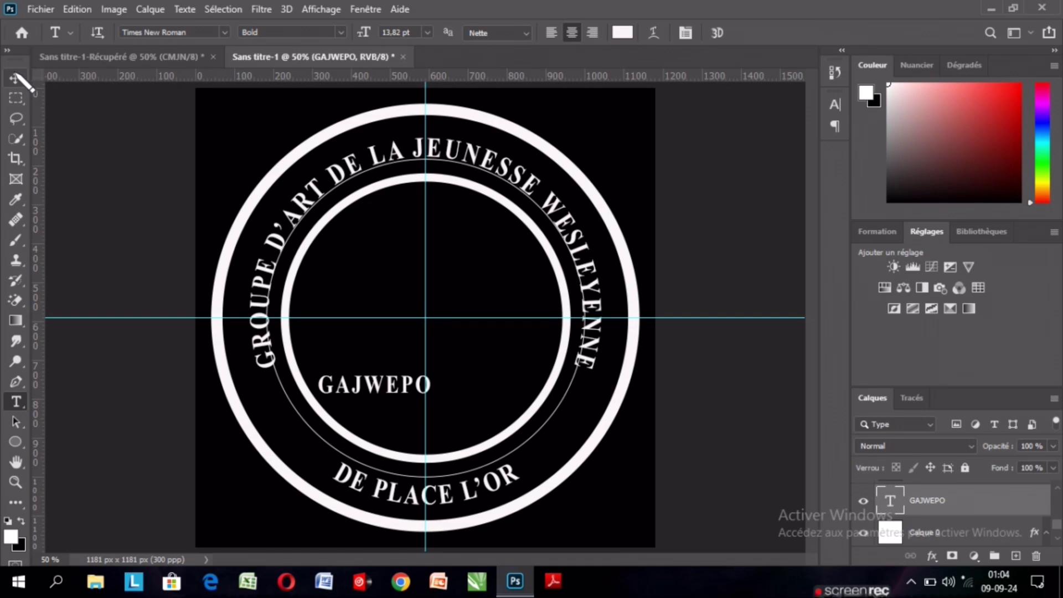
Step: Centre GAJWEPO in the emblem and scale it up to 189.29%
key("v")
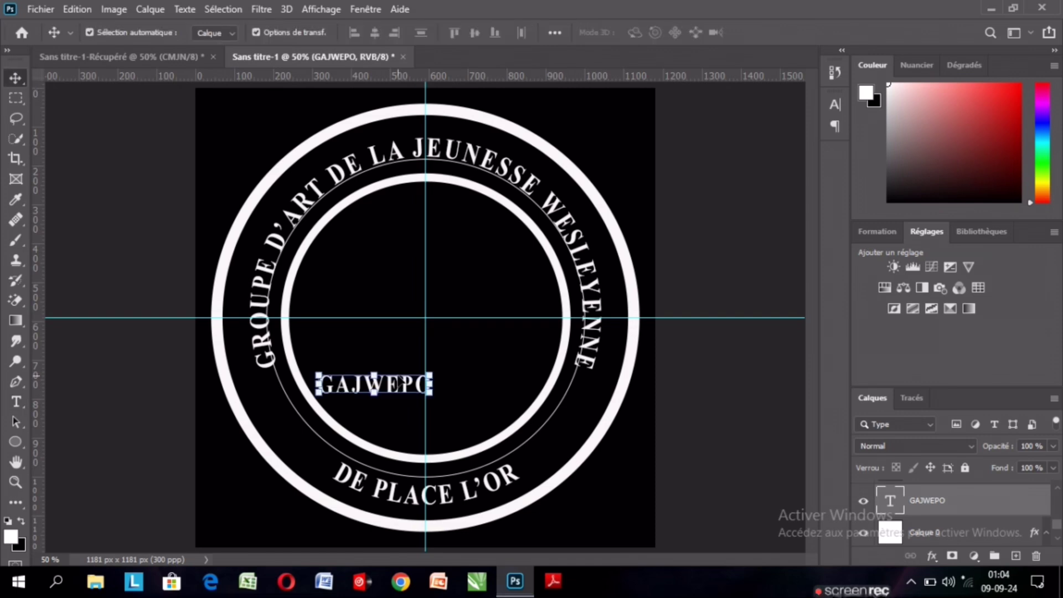
mouse_move(401, 382)
left_mouse_down()
mouse_move(416, 302)
mouse_move(446, 304)
left_mouse_up()
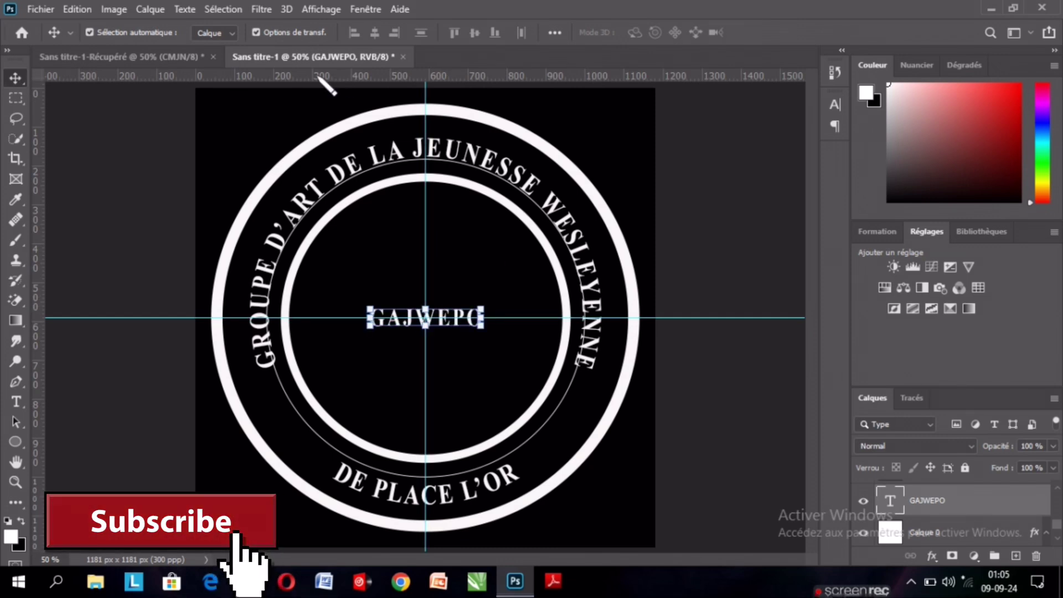
key("ctrl+t")
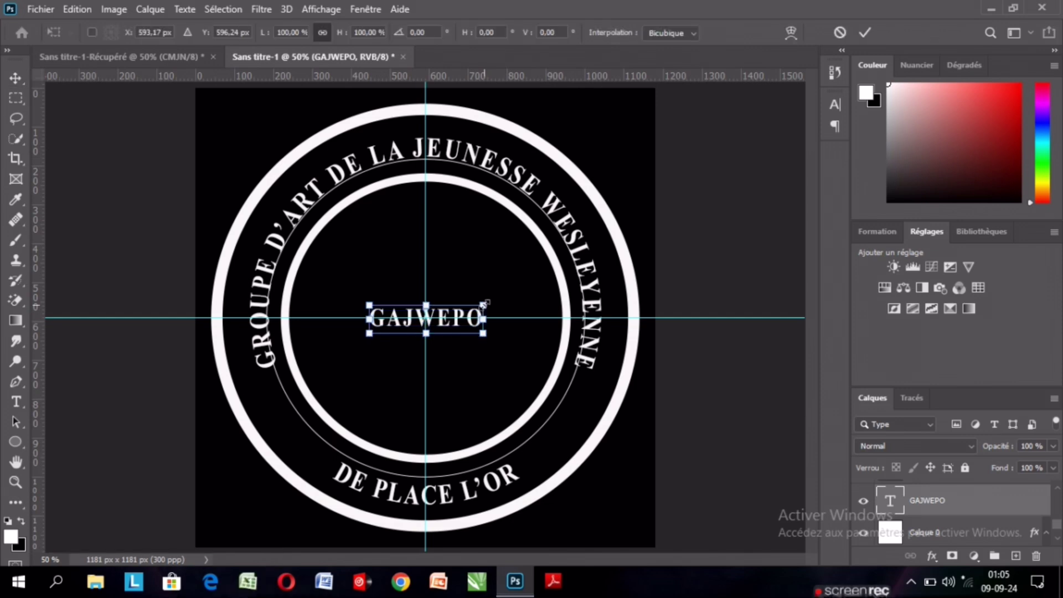
left_click_drag(485, 303, 535, 292)
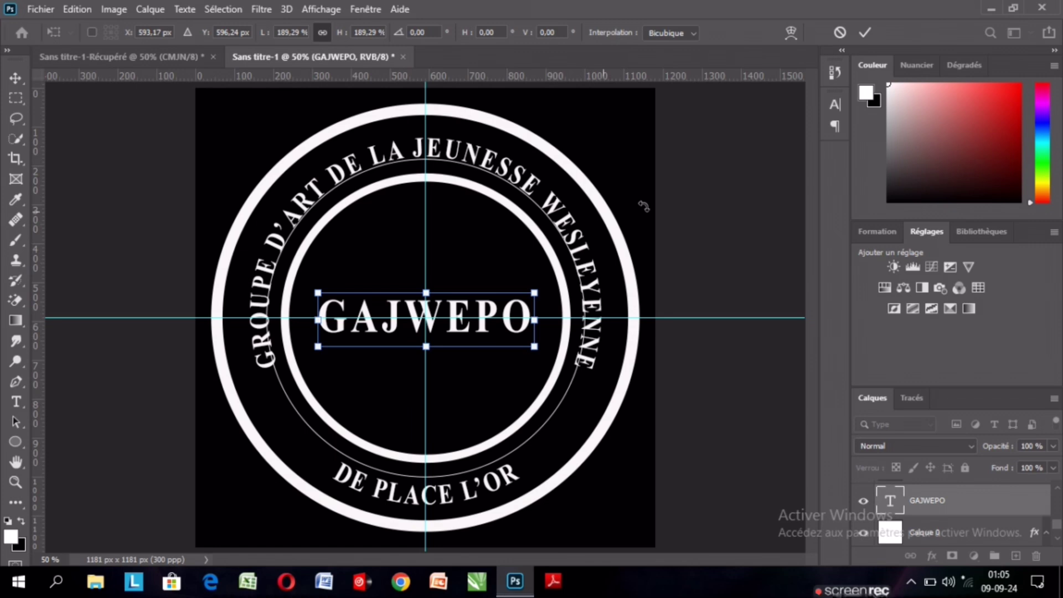
left_click(866, 33)
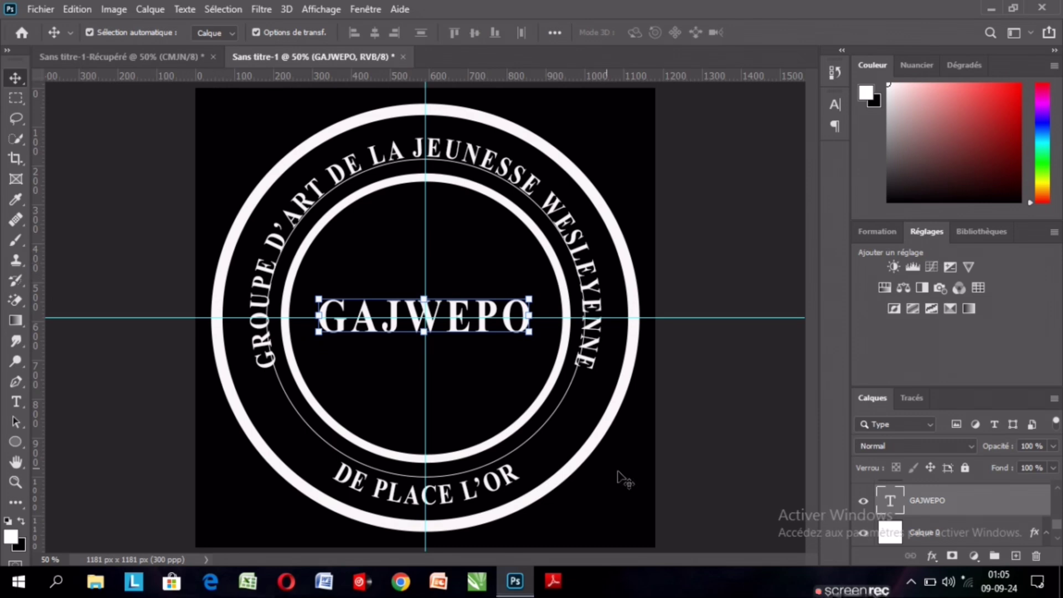
Step: Deselect the text layer and hide the canvas guides with Ctrl+;
left_click(677, 494)
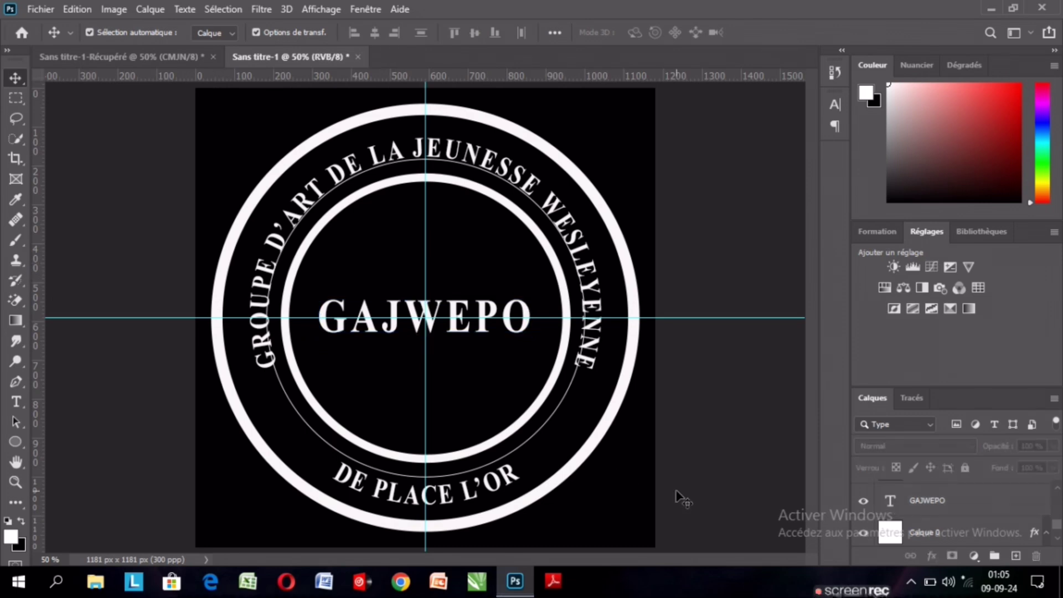
key("ctrl")
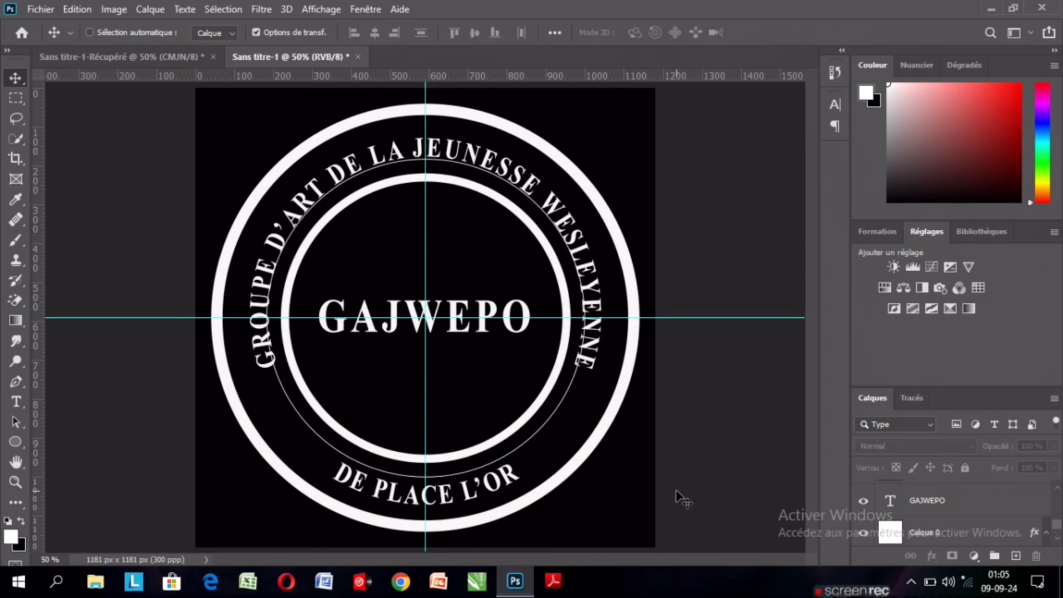
key("ctrl+semicolon")
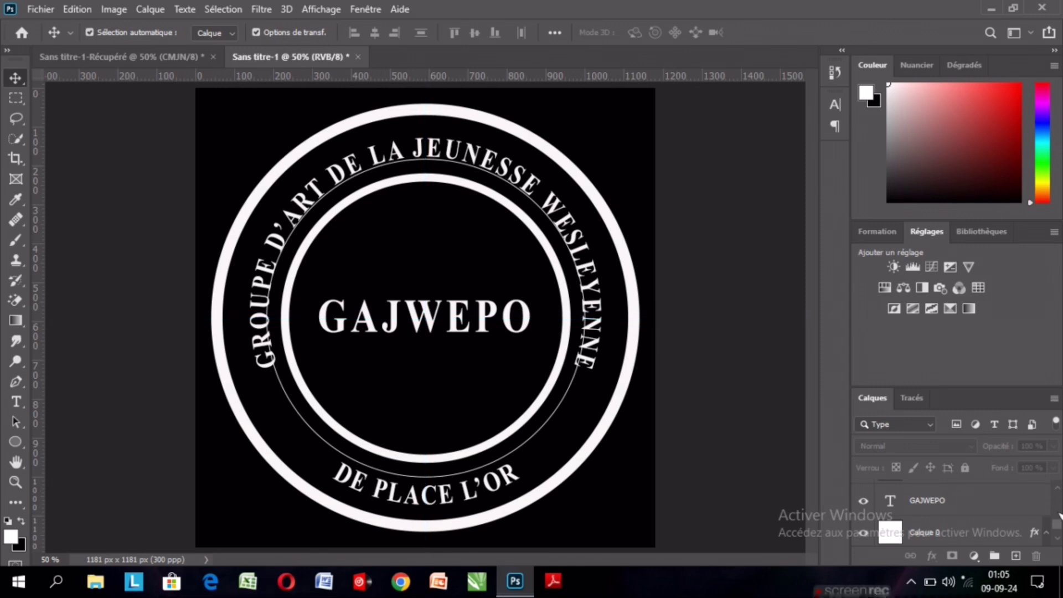
Step: Select the outer ring's Ellipse 1 layer in the Layers panel
mouse_move(1058, 515)
left_mouse_down()
mouse_move(1059, 493)
mouse_move(1059, 526)
left_mouse_up()
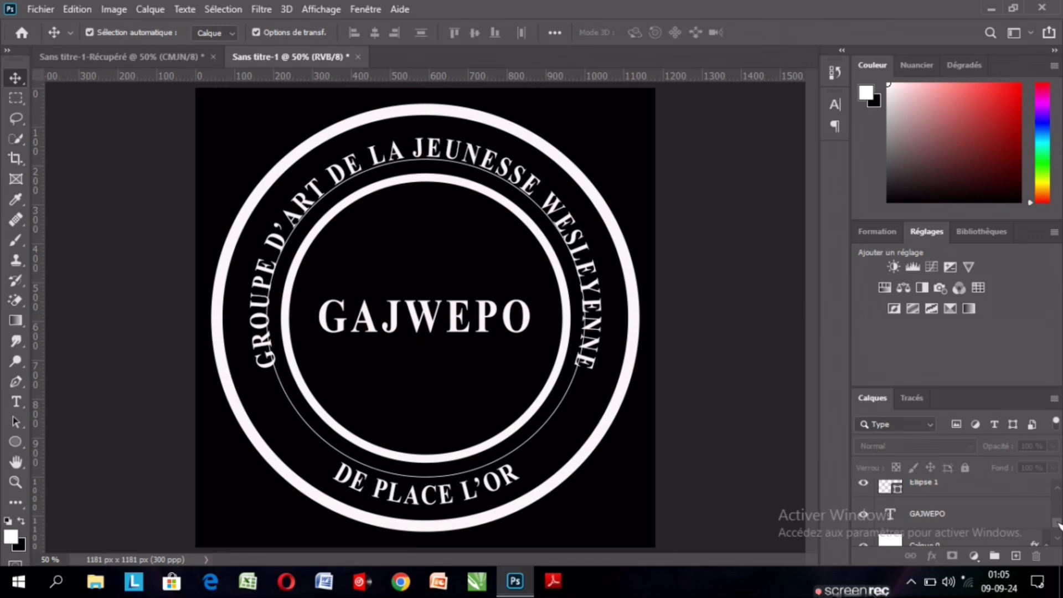
scroll(1059, 525, "down", 1)
scroll(1010, 524, "up", 2)
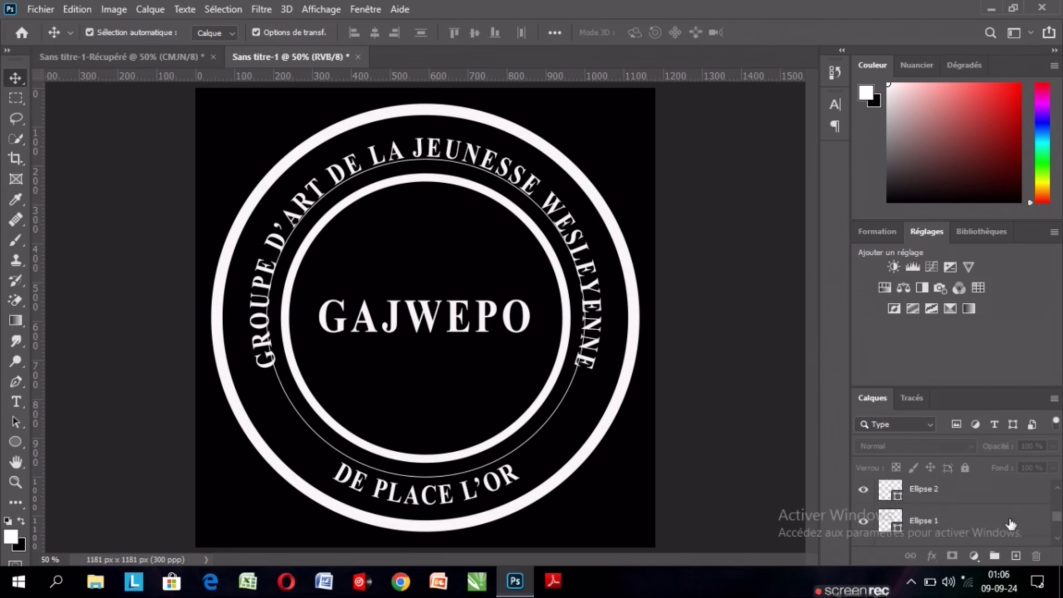
left_click(999, 523)
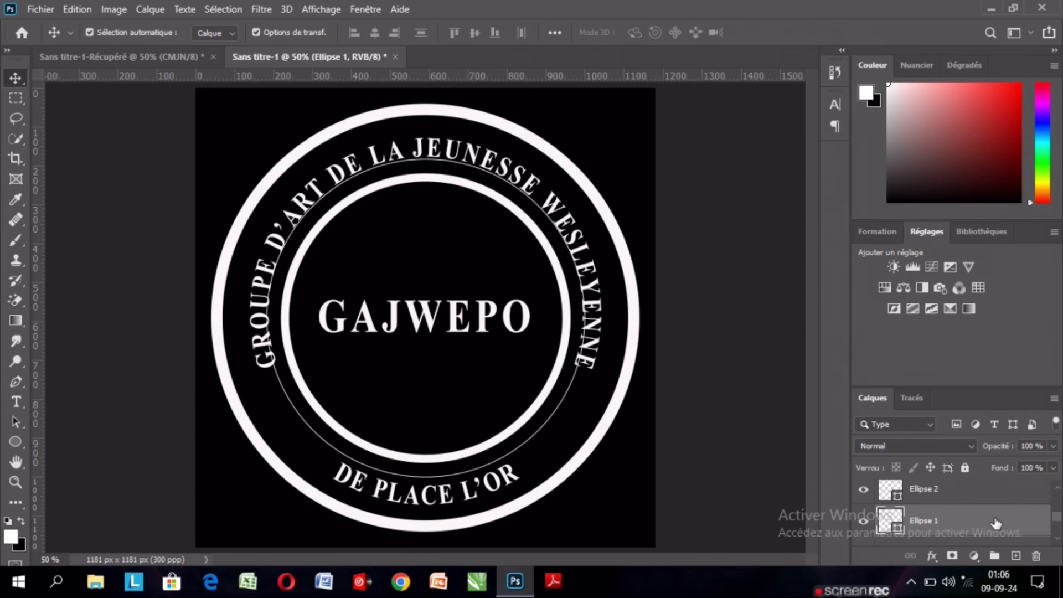
Step: Give Ellipse 1 a Normal, 100% radial Gradient Overlay at 90° and 150% scale
double_click(995, 523)
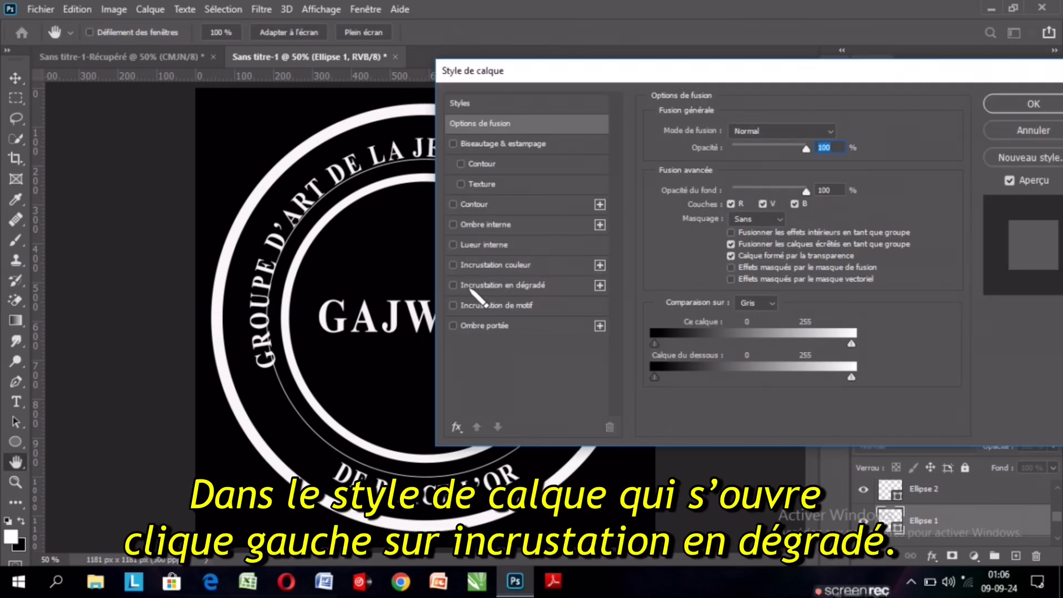
left_click(470, 287)
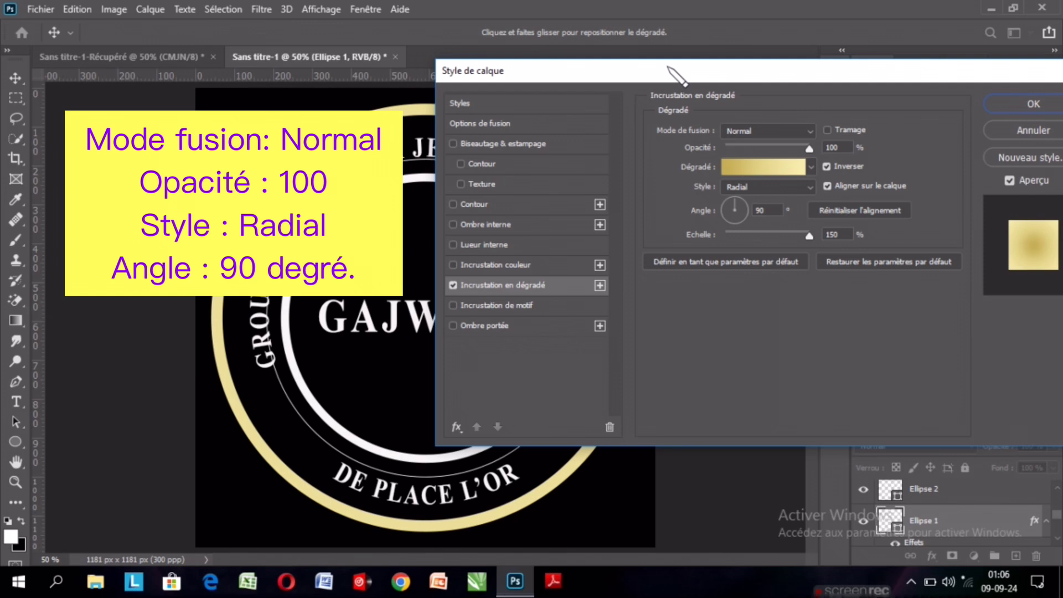
left_click_drag(669, 68, 646, 71)
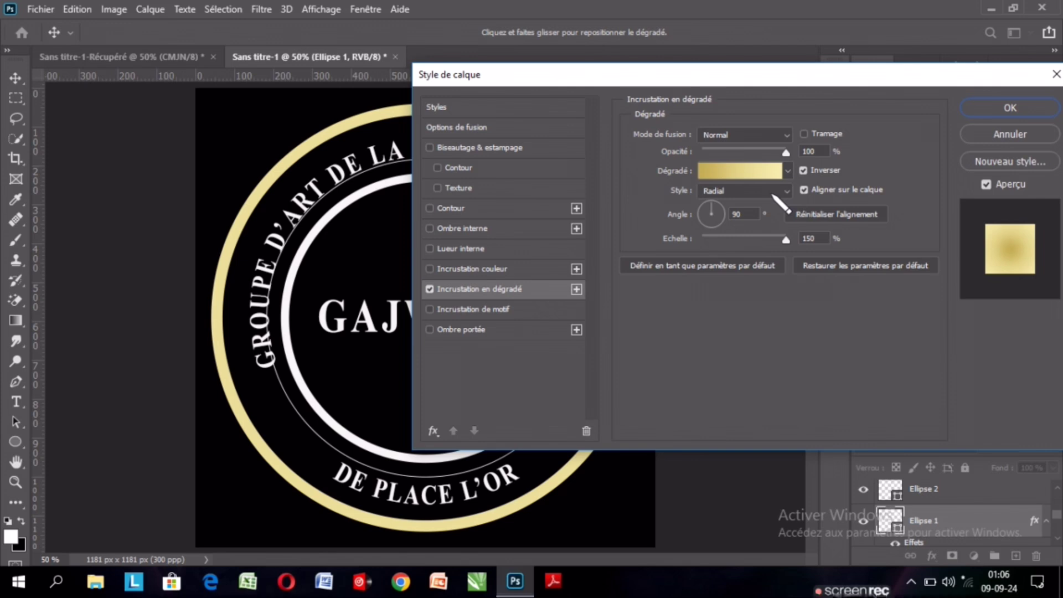
Step: Set the gradient stops to pale gold #f5eeac and deeper gold #c1ac50
left_click(740, 170)
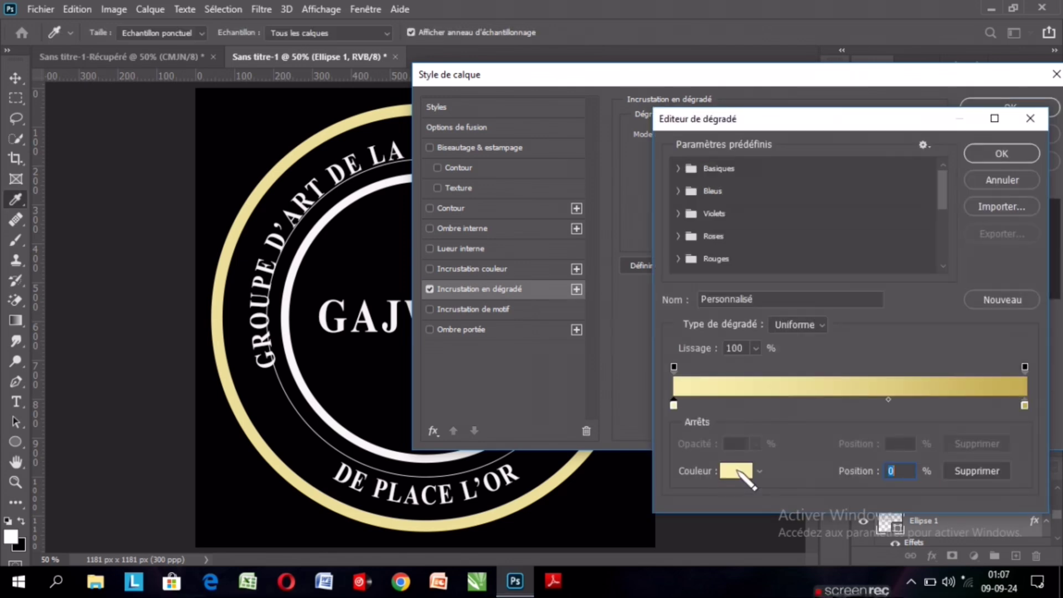
left_click(739, 471)
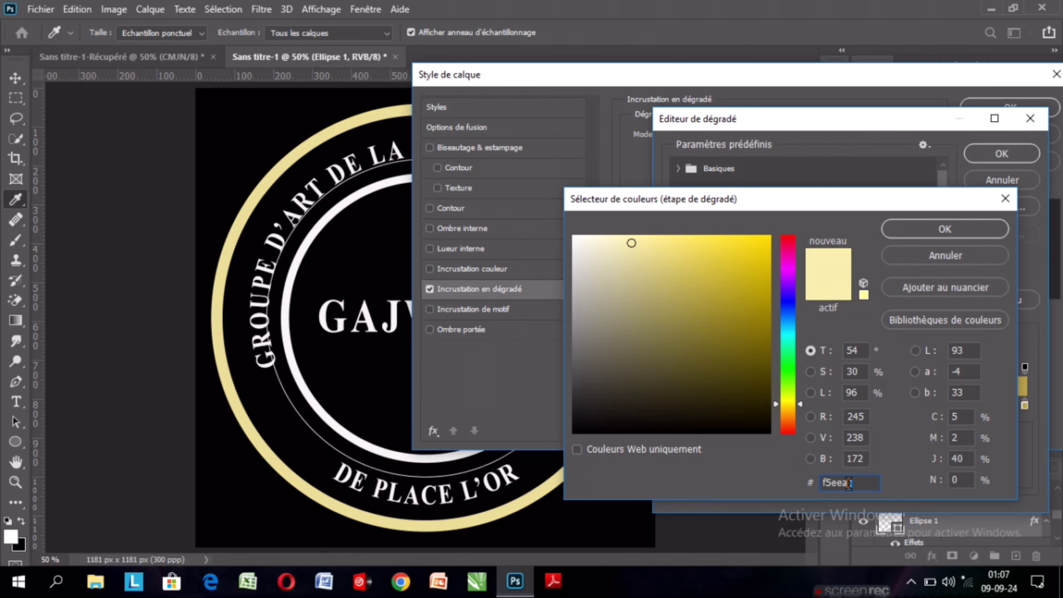
double_click(849, 483)
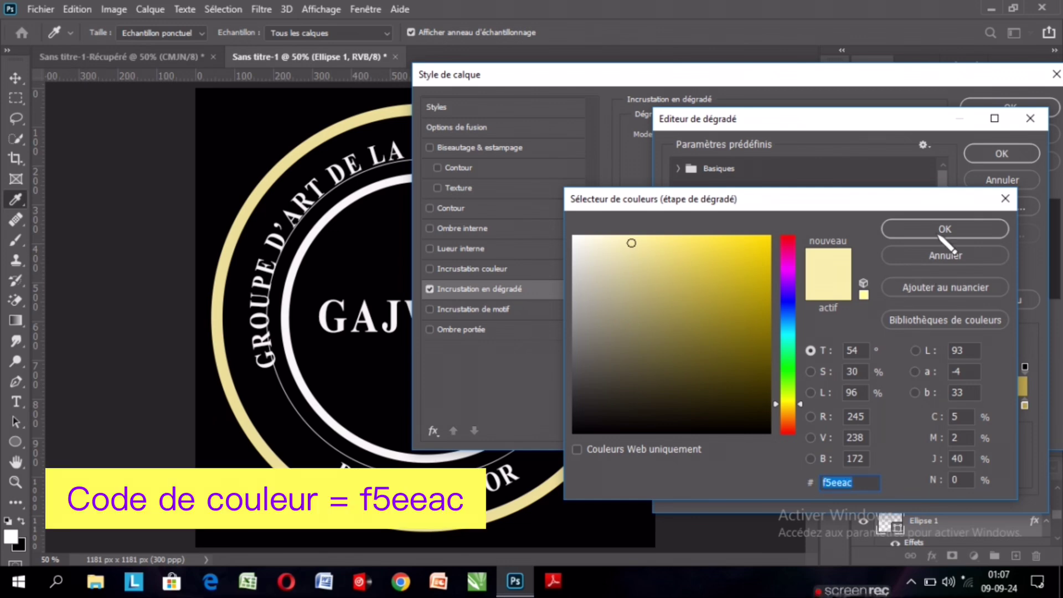
left_click(941, 233)
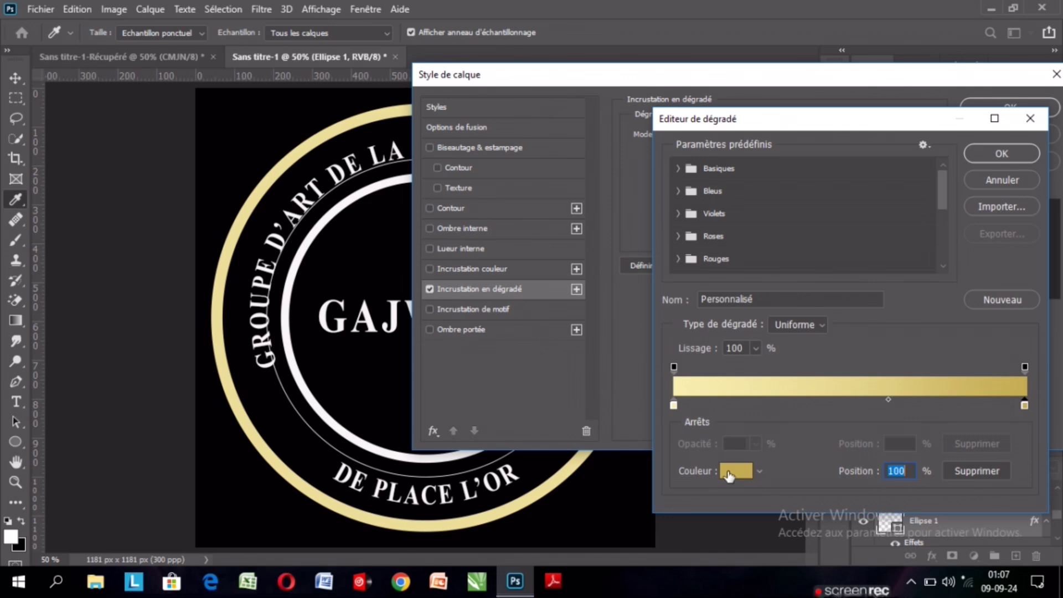
left_click(729, 472)
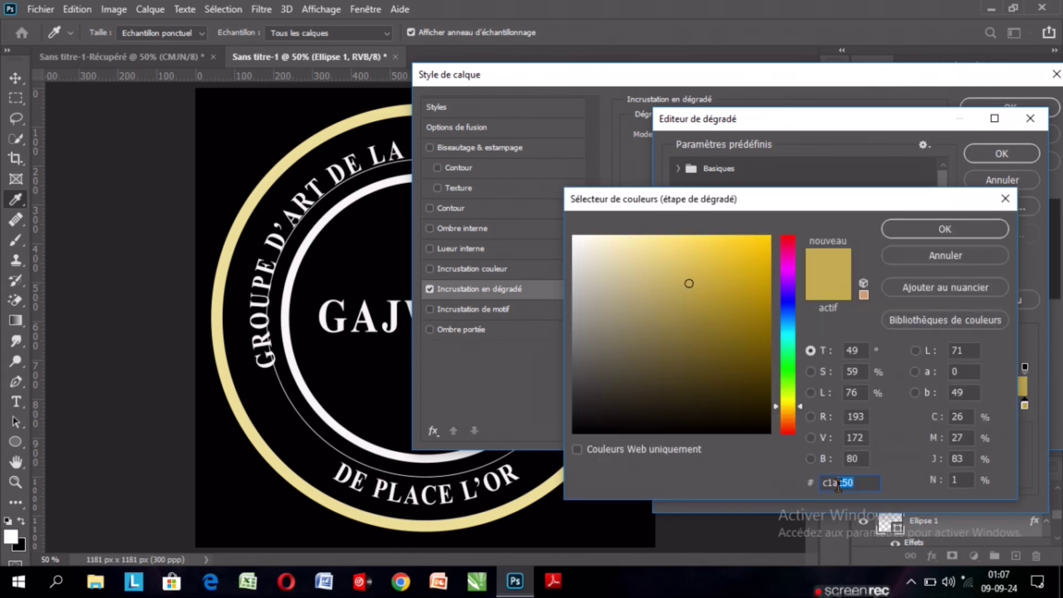
left_click_drag(838, 485, 822, 484)
key("Return")
key("Return")
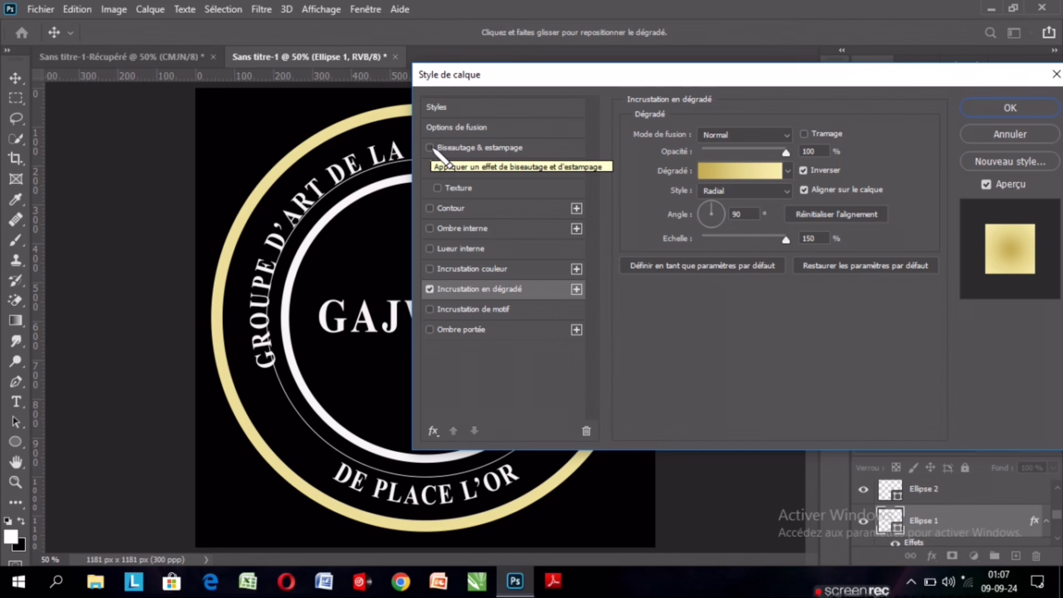
Step: Add a chiselled inner bevel (depth 170%, size 100 px, 75% highlights/shadows) and enable Inner Glow
left_click(429, 148)
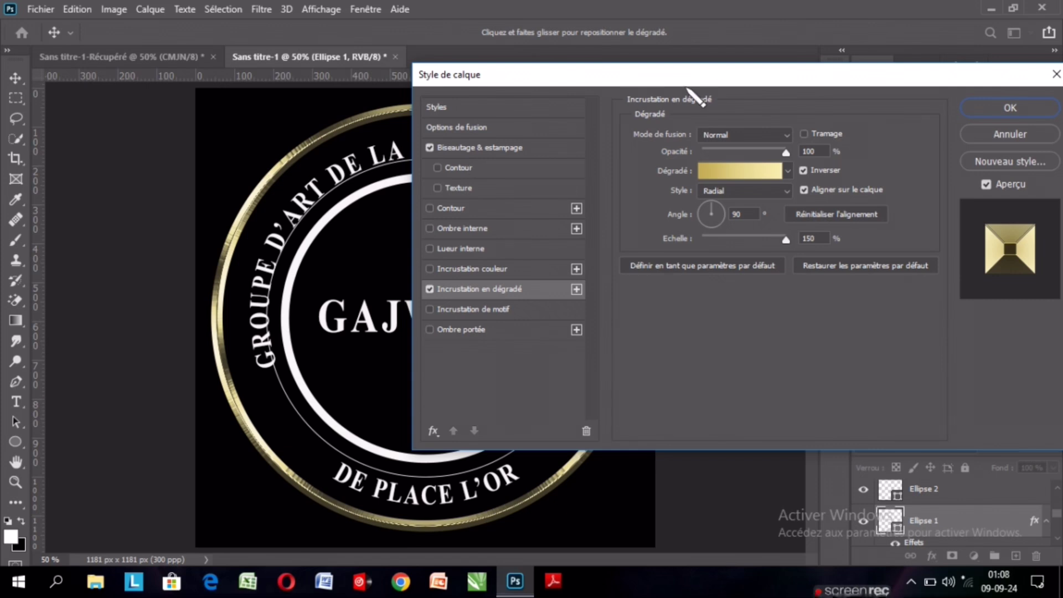
left_click_drag(688, 88, 736, 95)
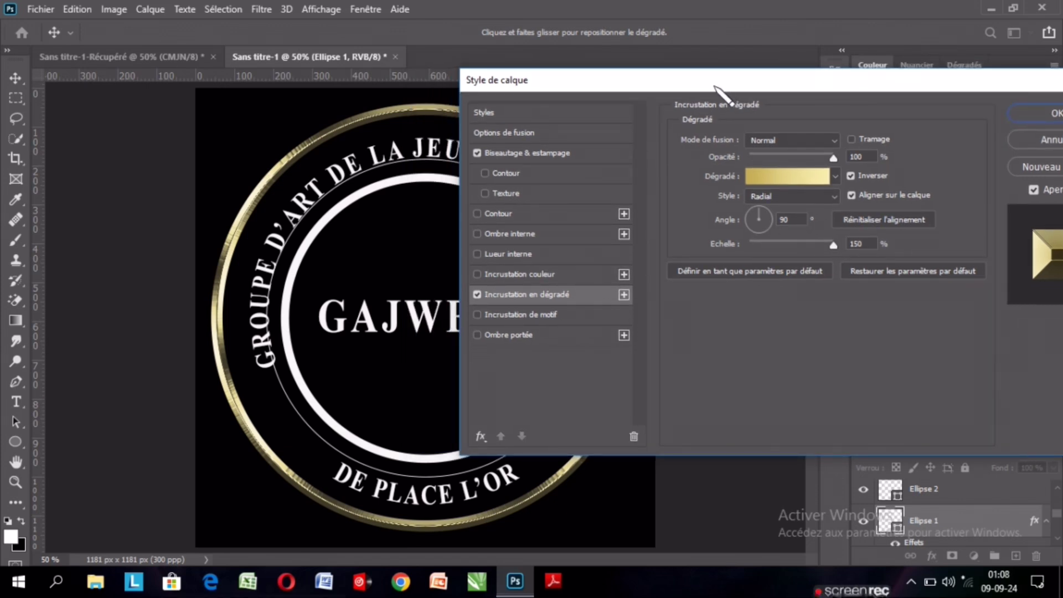
left_click_drag(706, 73, 640, 85)
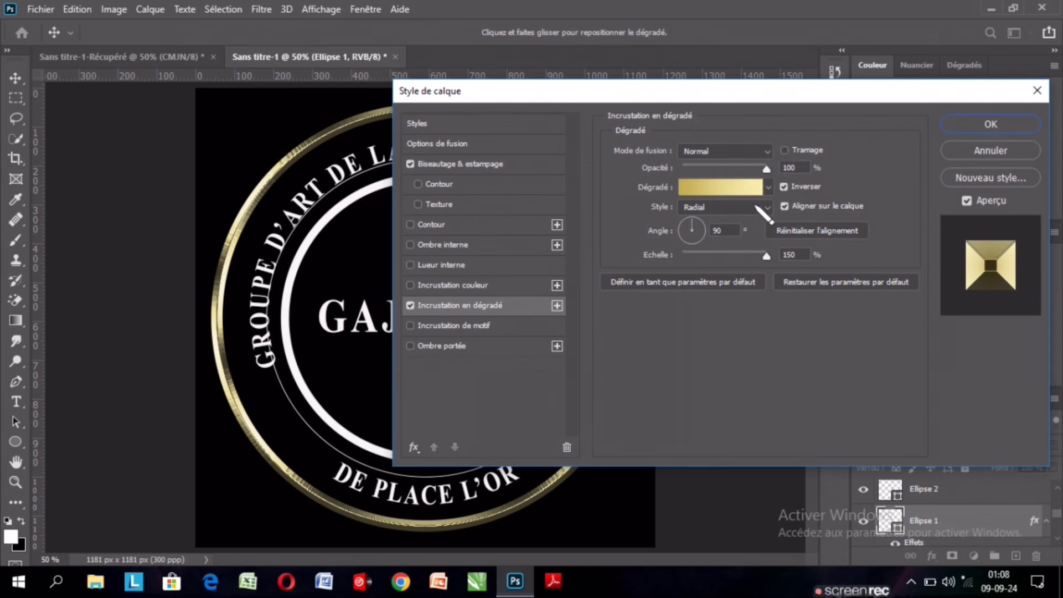
left_click(512, 162)
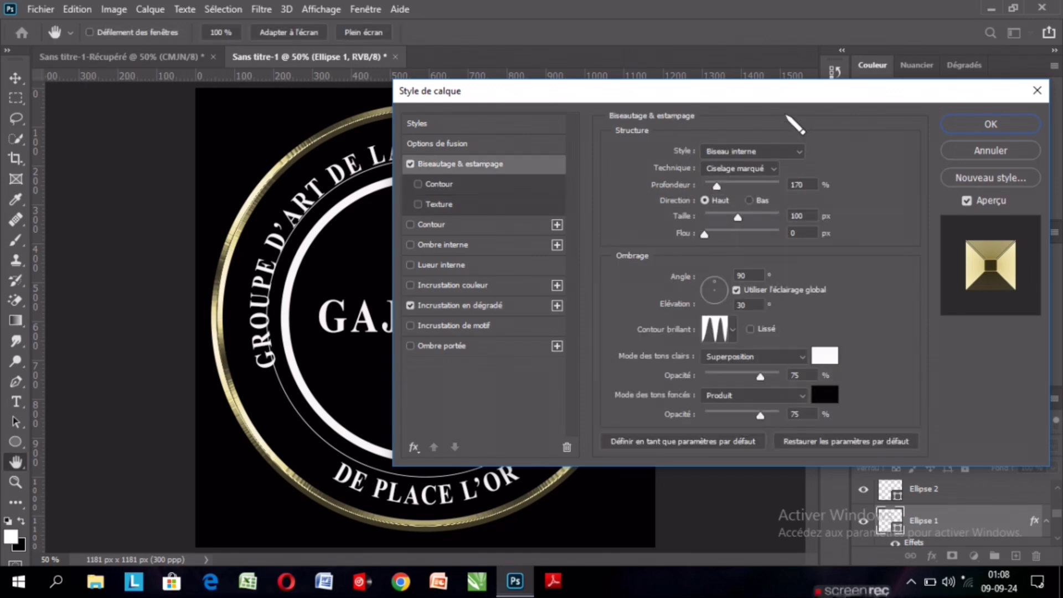
left_click_drag(763, 90, 787, 63)
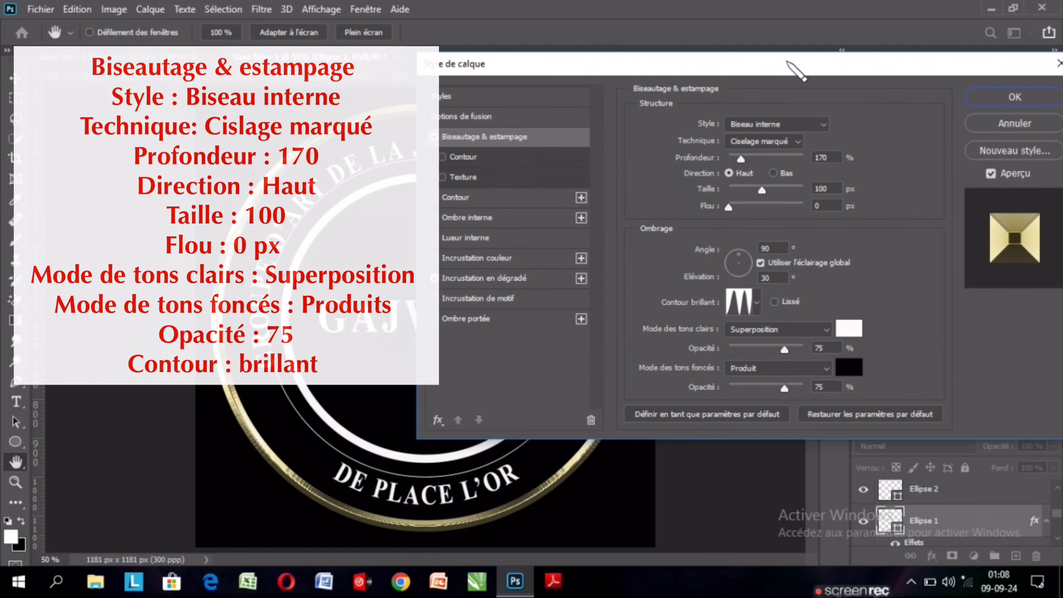
left_click(825, 125)
left_click(775, 145)
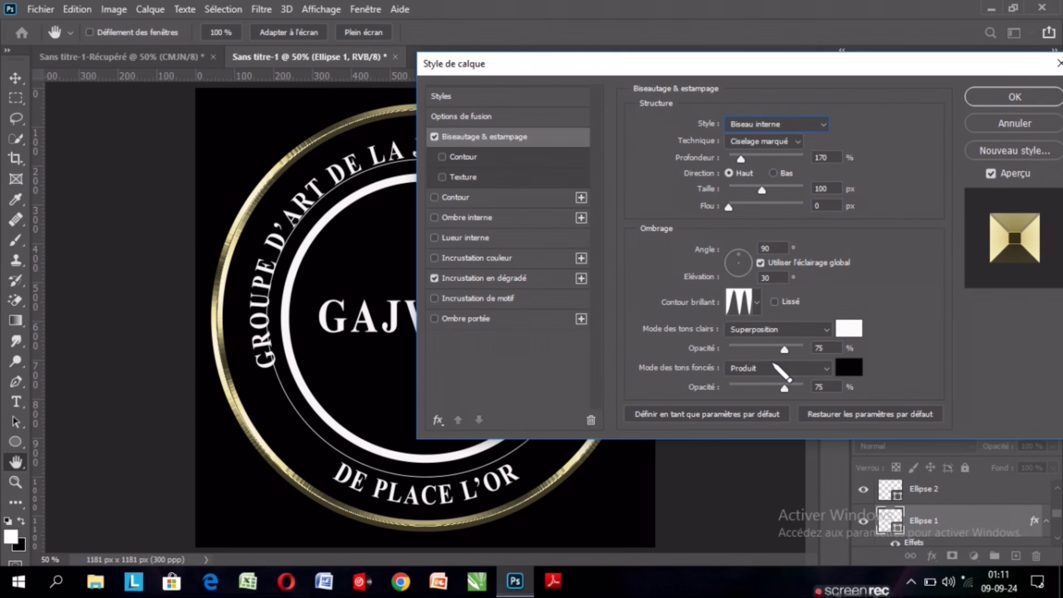
left_click(482, 237)
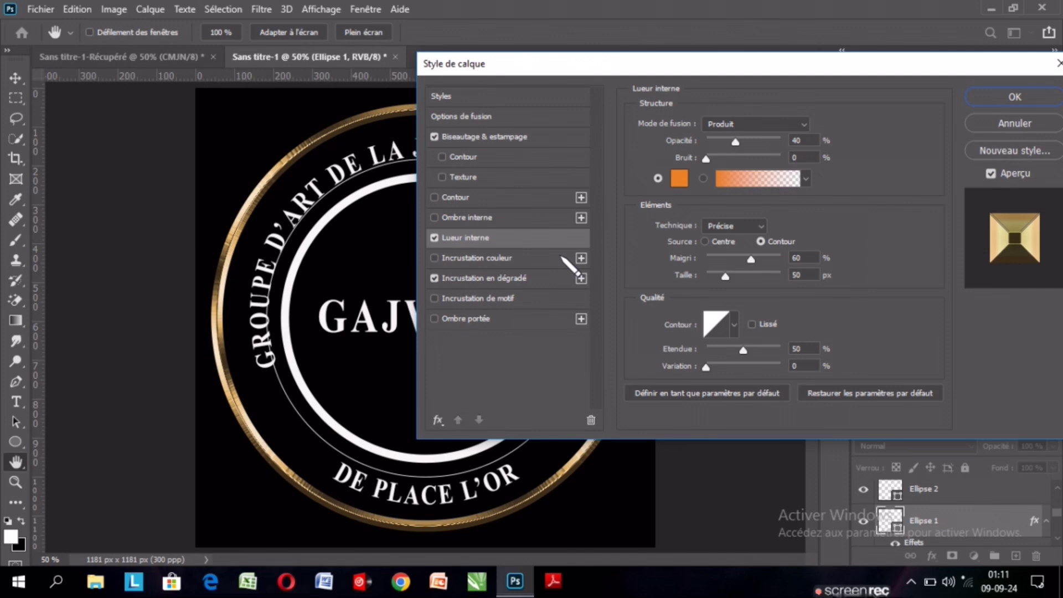
Step: Set an orange Multiply inner glow (40%, choke 60, size 50) and confirm the layer style
left_click_drag(594, 65, 832, 106)
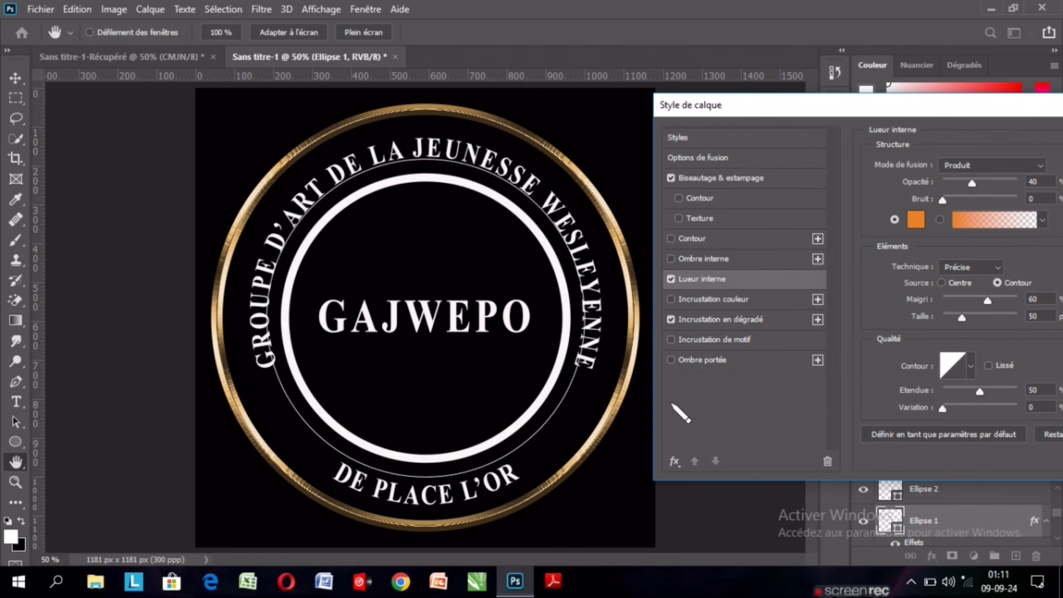
left_click_drag(761, 109, 461, 122)
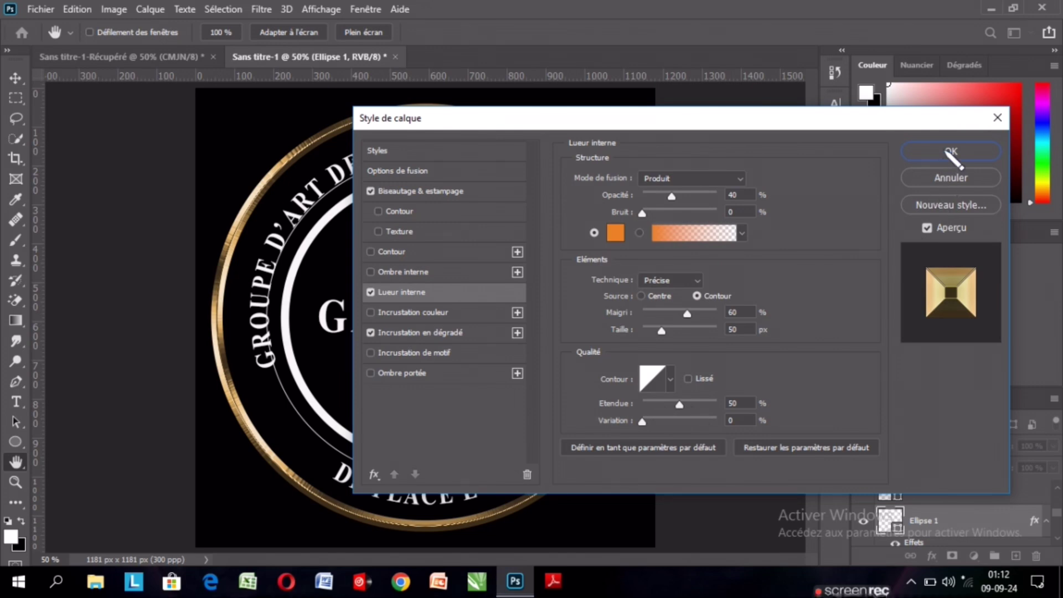
left_click(948, 151)
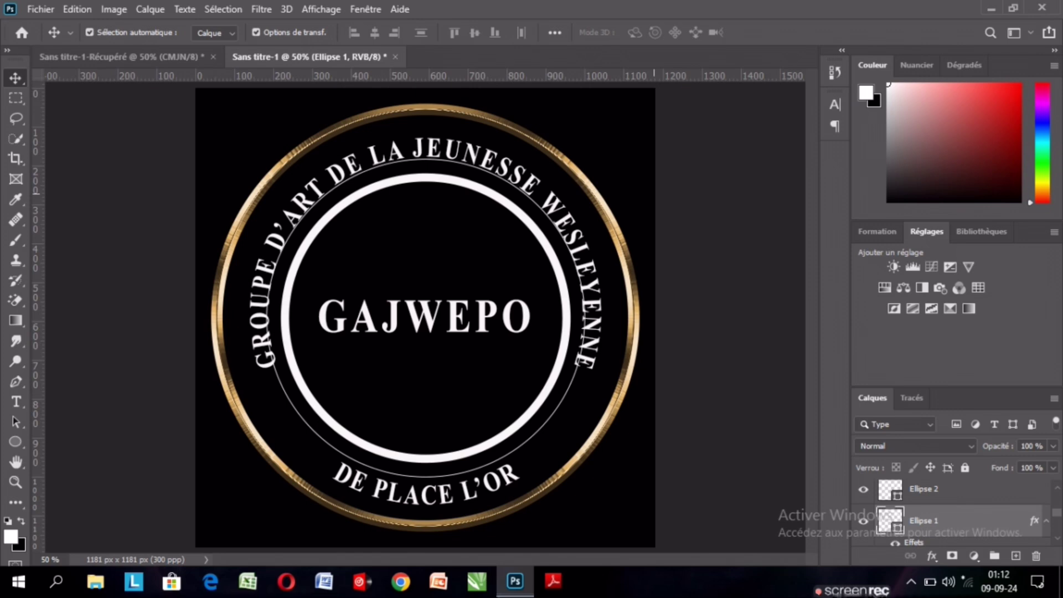
Step: Add a 4 px outside stroke filled with a reflected gold gradient at 90°
double_click(969, 520)
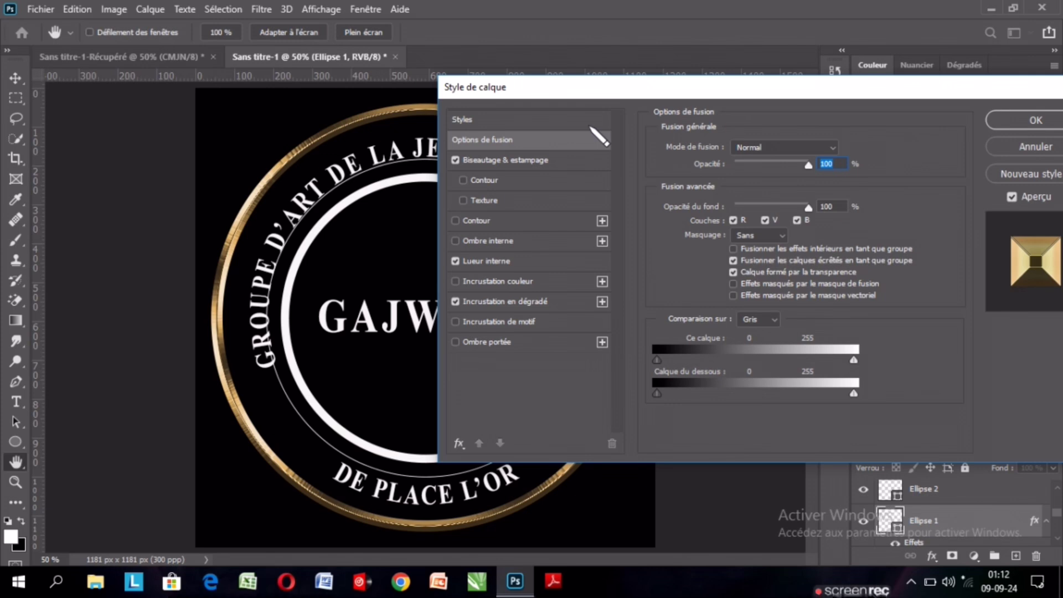
left_click(479, 221)
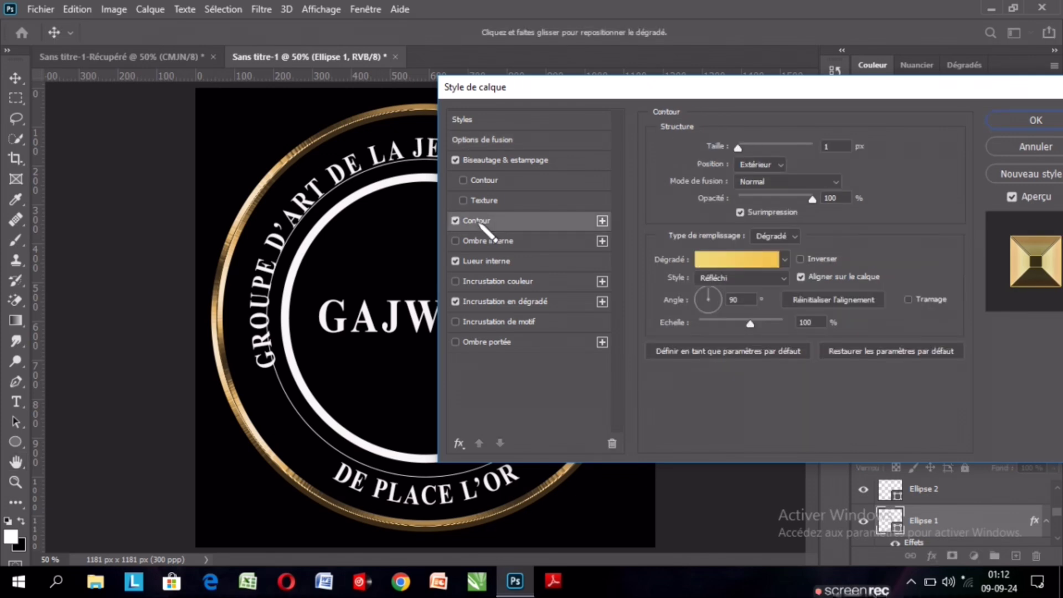
left_click_drag(685, 96, 653, 80)
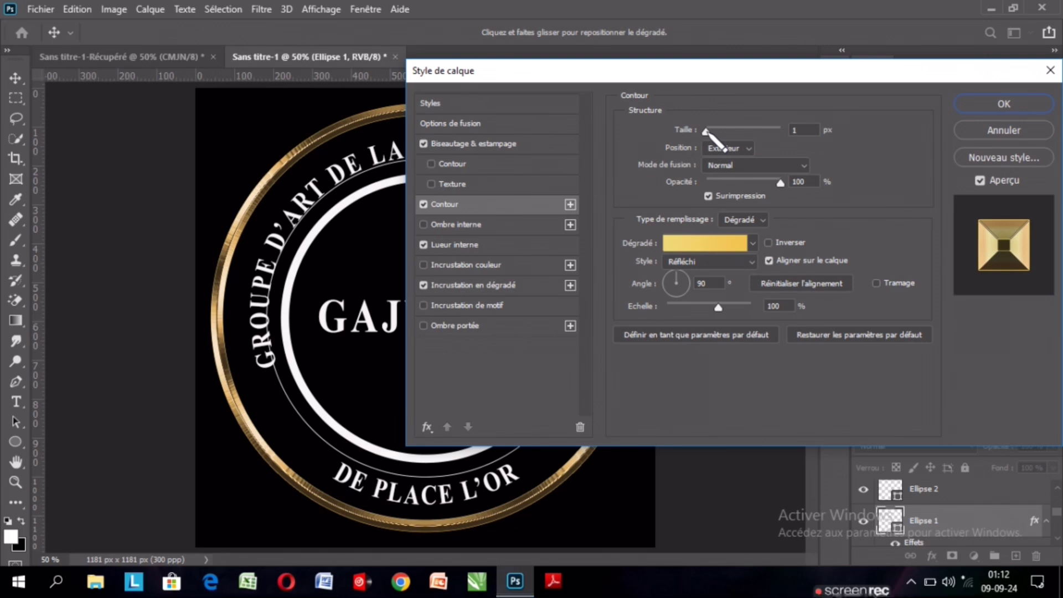
left_click_drag(705, 132, 707, 131)
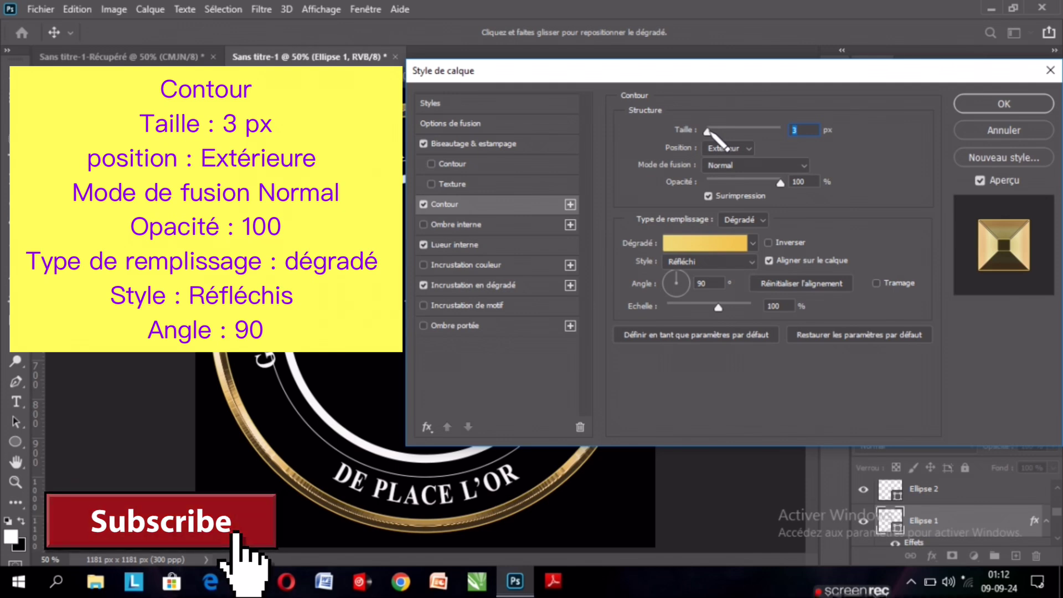
left_click(711, 132)
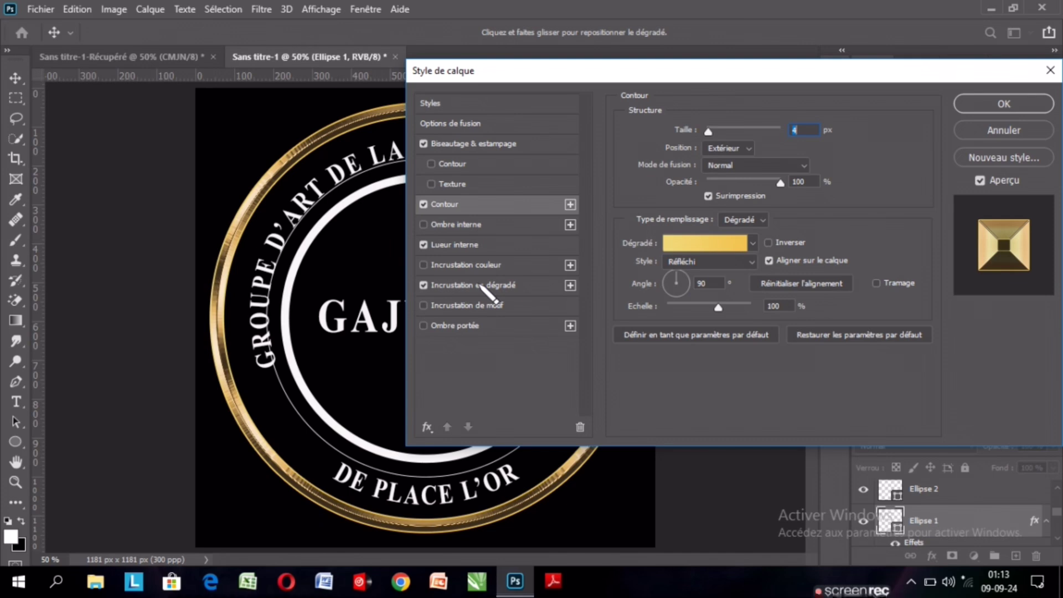
left_click(429, 266)
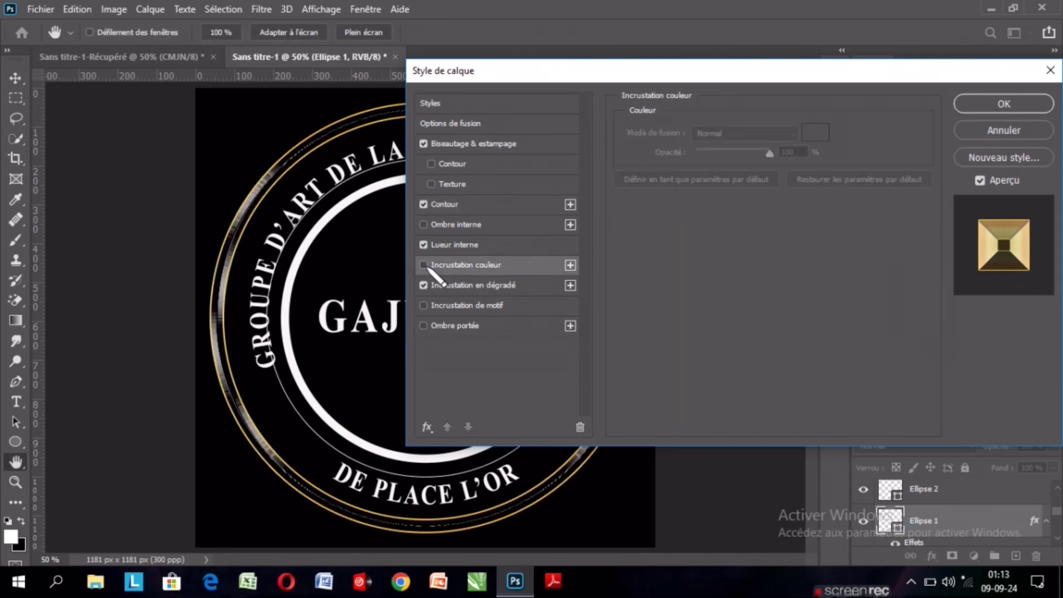
Step: Add an Overlay pattern texture at 41% opacity and 42% scale, then apply the style
left_click(476, 327)
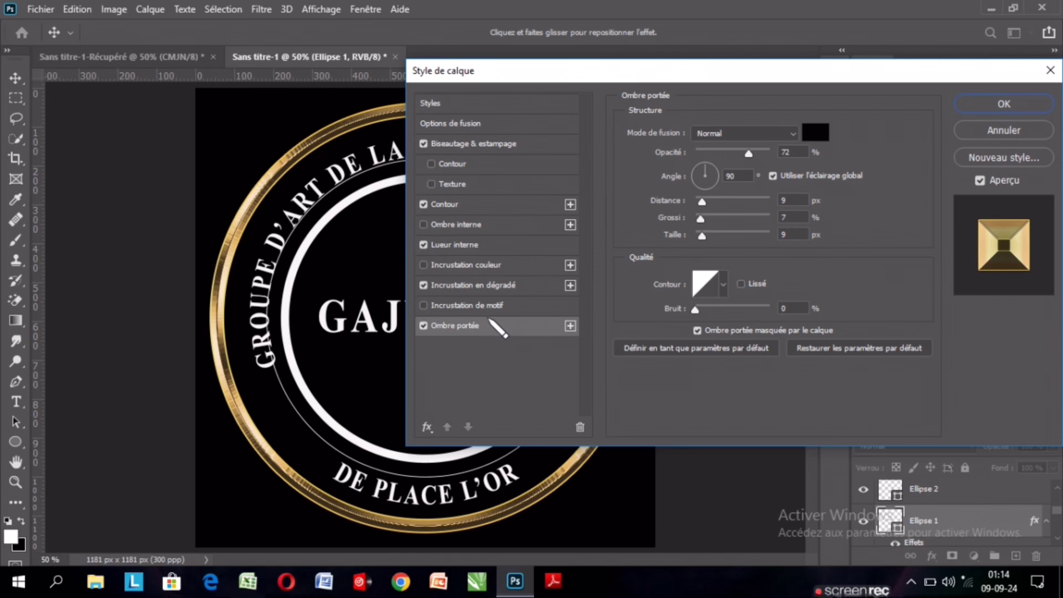
left_click(424, 326)
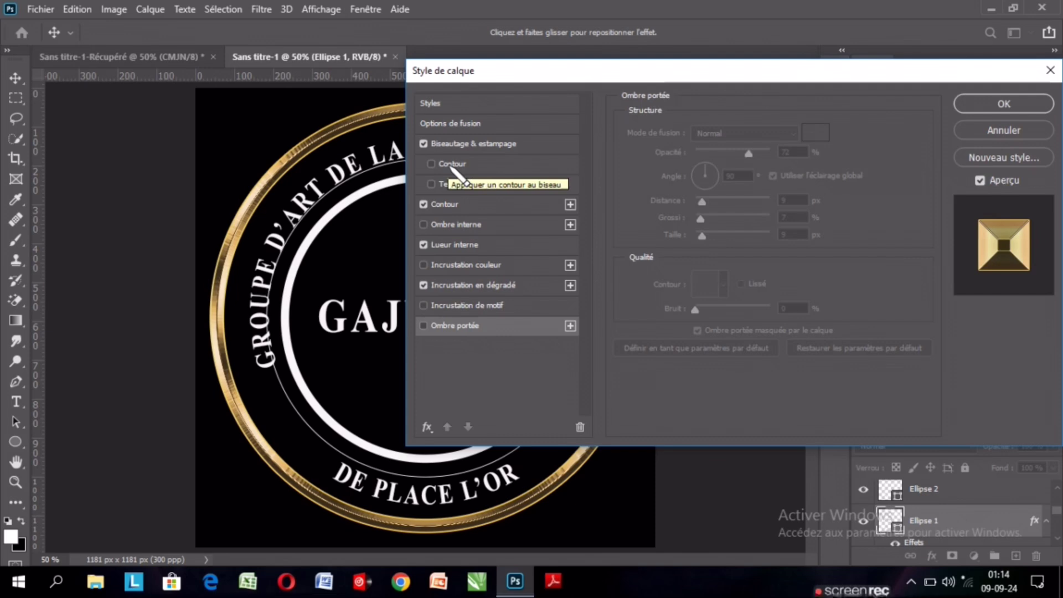
left_click(451, 165)
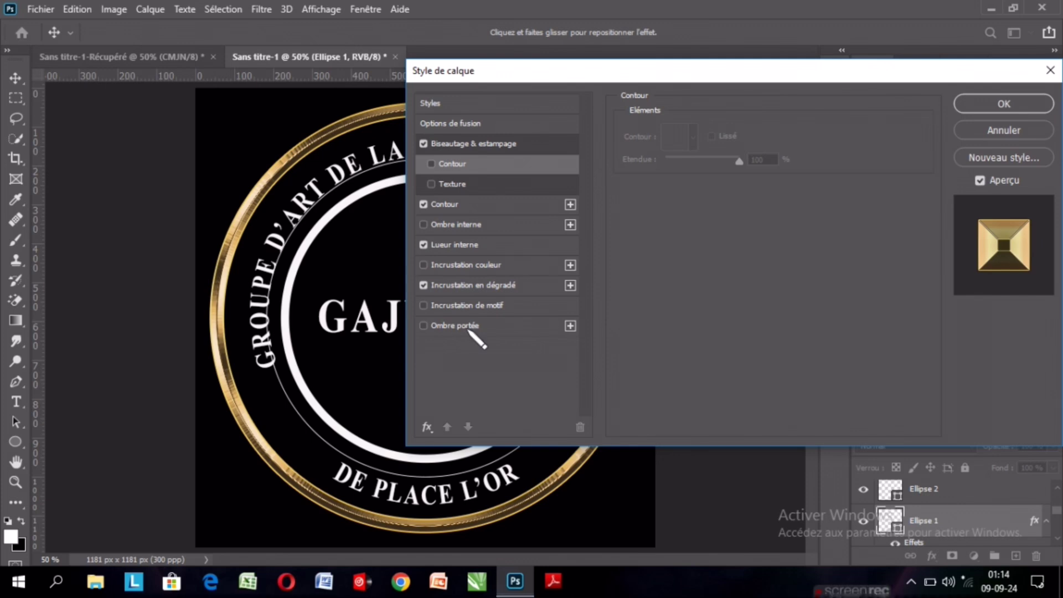
left_click(440, 304)
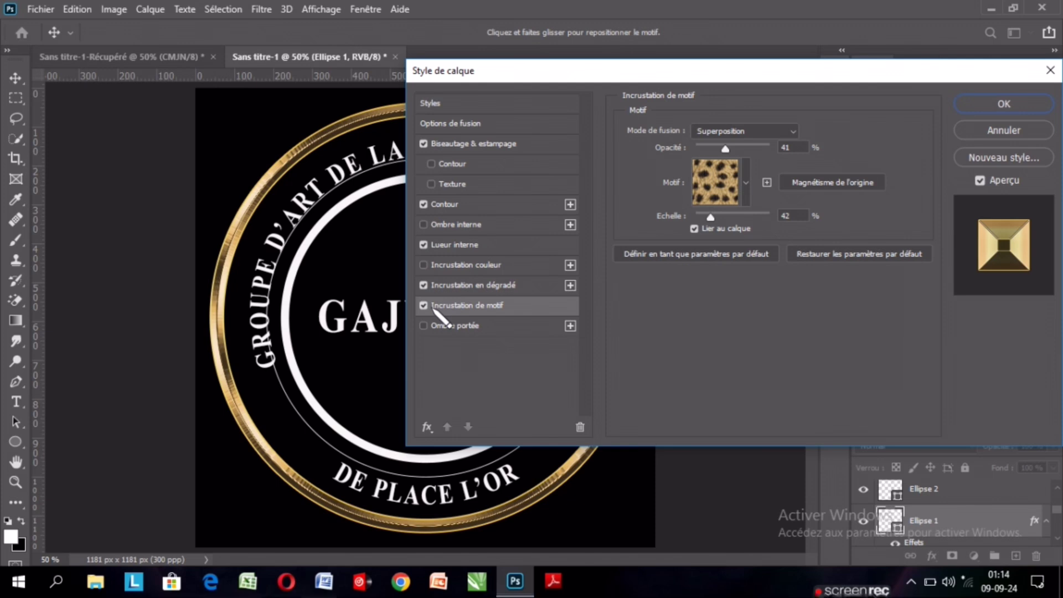
key("Return")
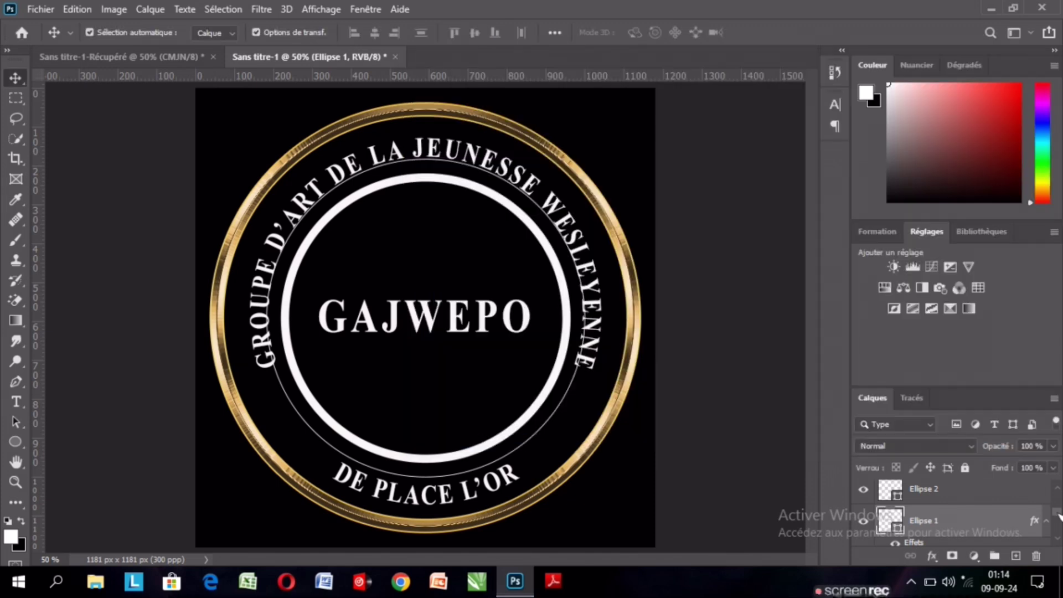
Step: Copy Ellipse 1's gold layer style from its layer context menu
scroll(1059, 517, "down", 1)
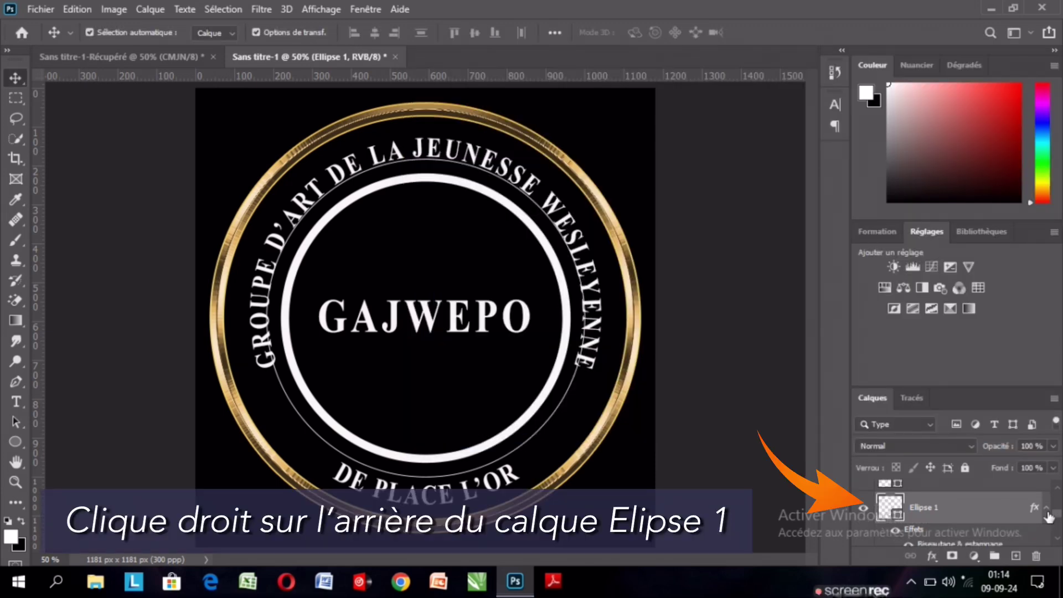
right_click(988, 516)
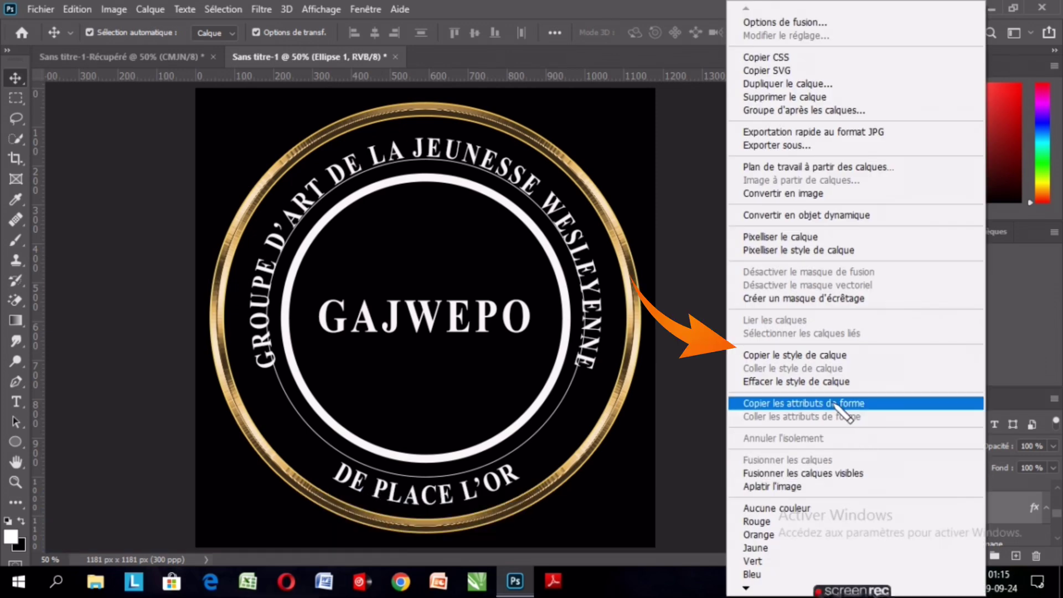
left_click(829, 355)
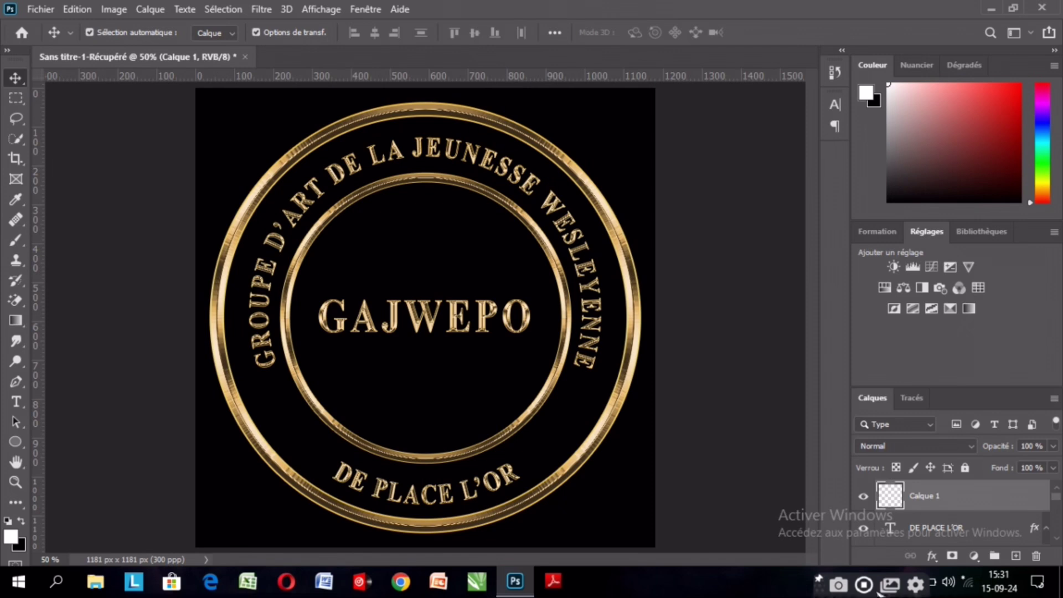
Step: Deselect Calque 1 and open the microphone image from the Bureau folder via File > Open
left_click(864, 584)
left_click(740, 536)
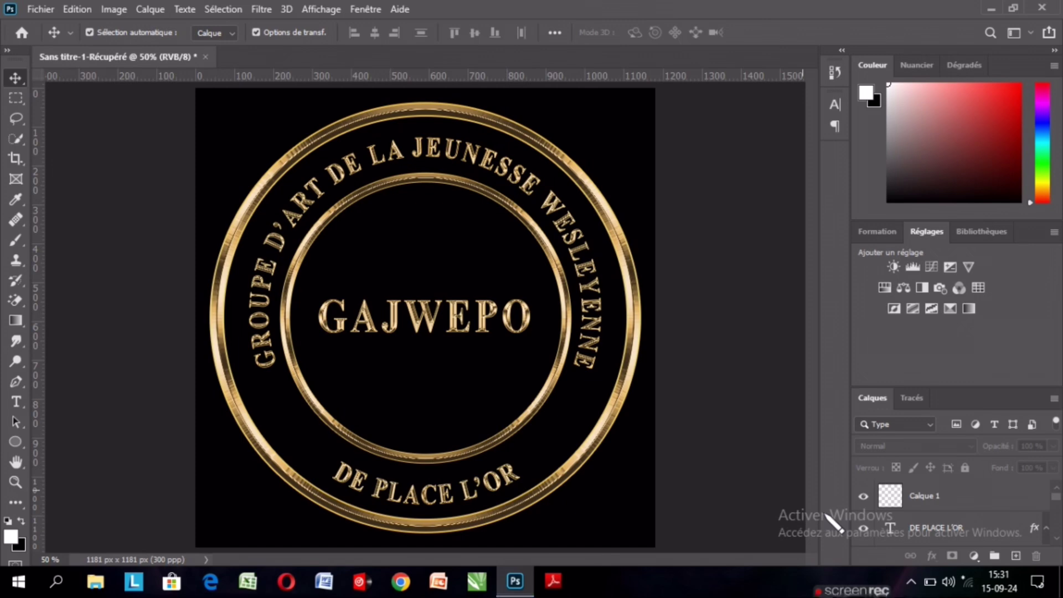
left_click(41, 9)
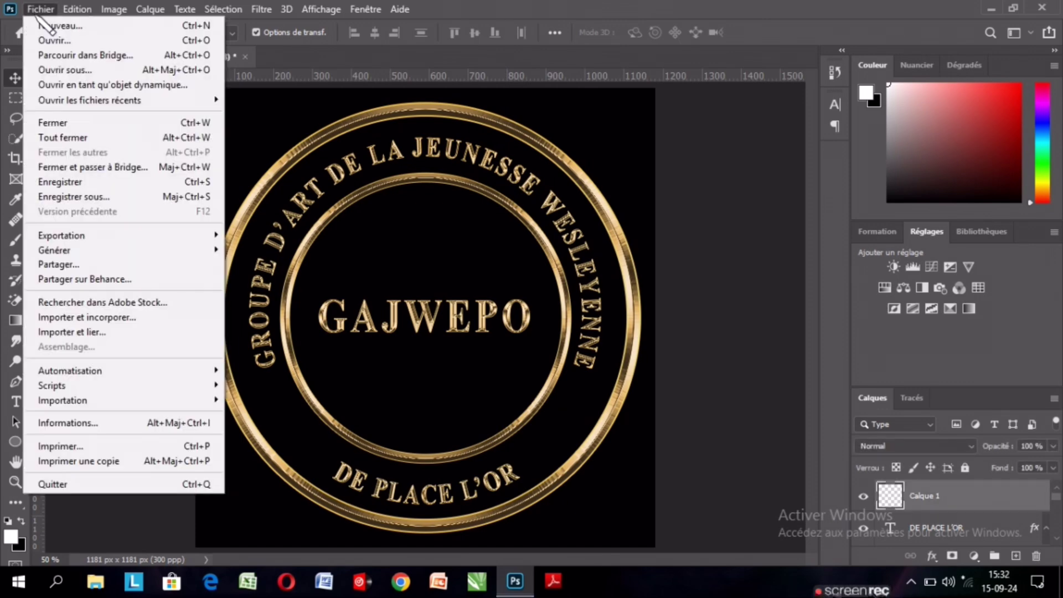
left_click(87, 43)
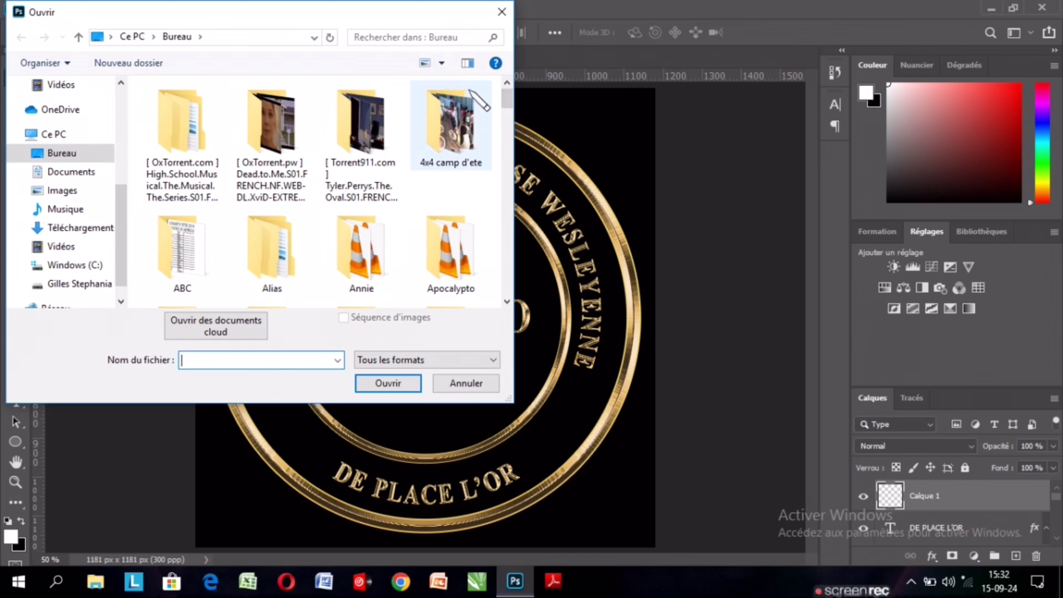
left_click_drag(506, 98, 506, 120)
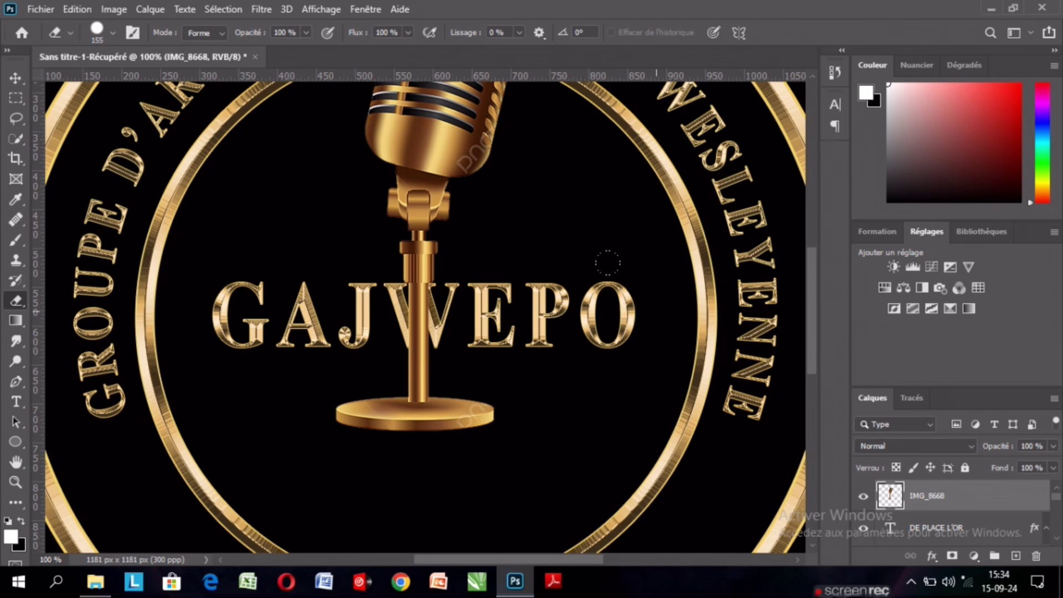
Step: Move the microphone layer right and down inside the emblem
key("ctrl+minus")
key("ctrl+minus")
key("ctrl+minus")
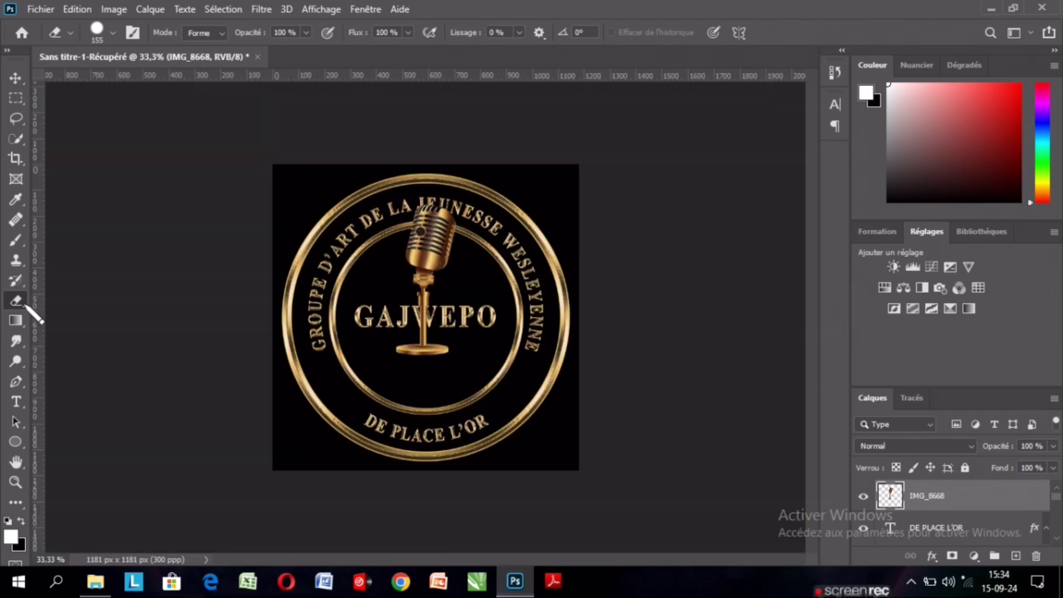
right_click(25, 305)
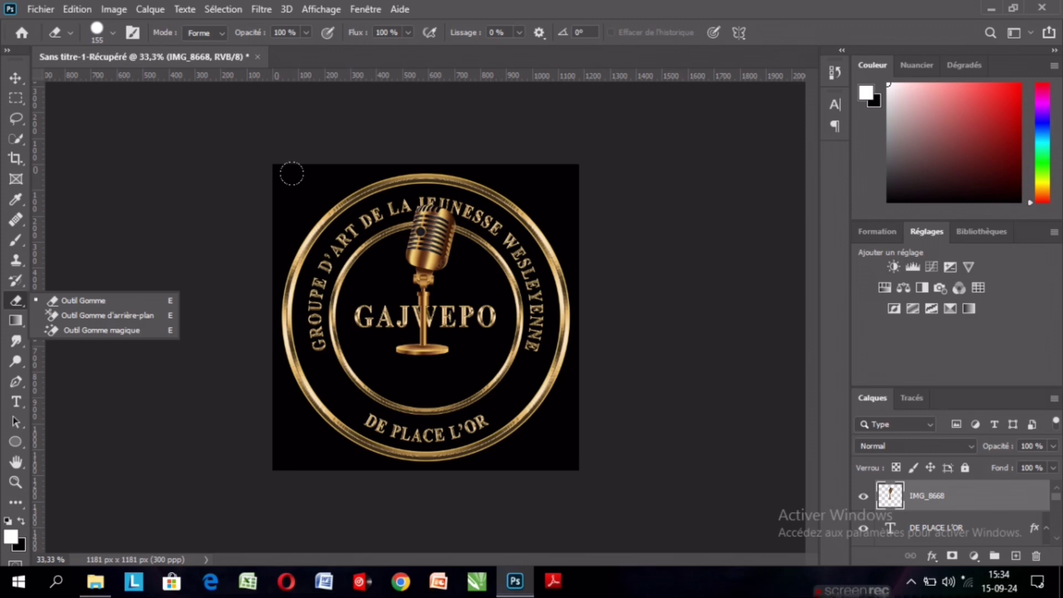
left_click(389, 167)
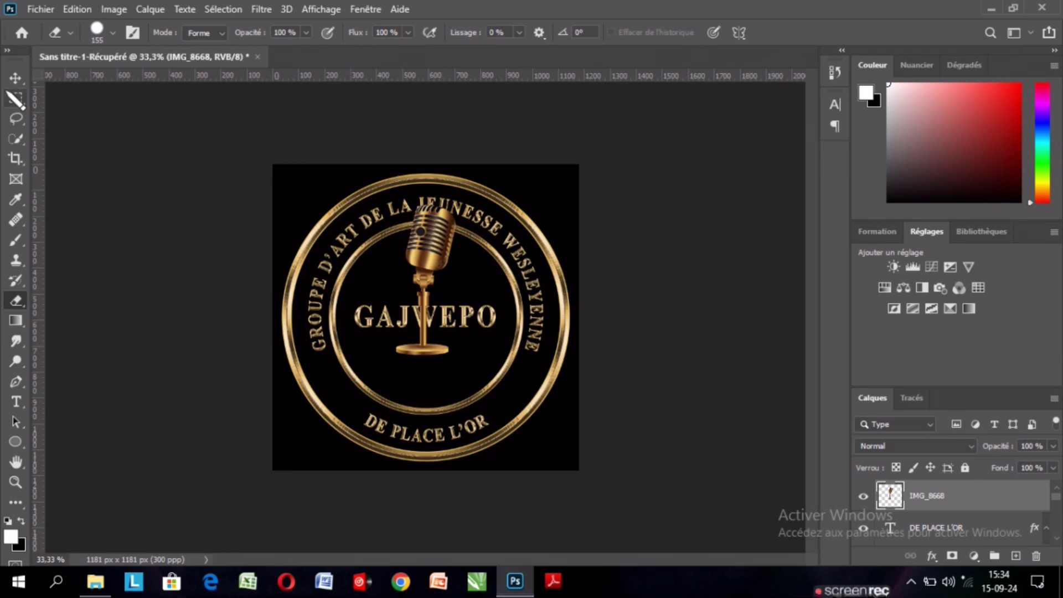
left_click(15, 78)
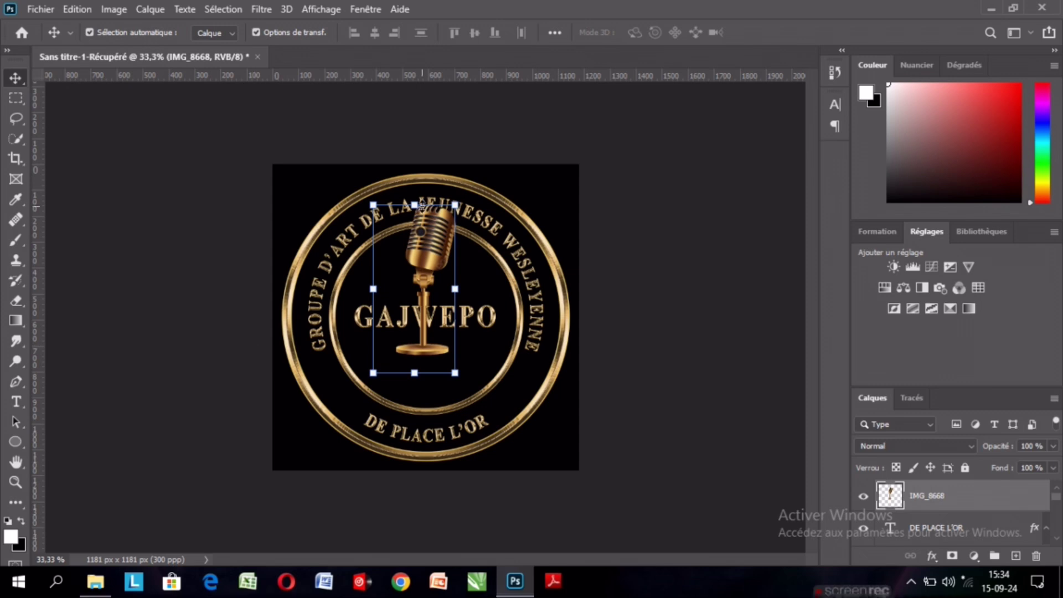
mouse_move(434, 230)
left_mouse_down()
mouse_move(445, 268)
mouse_move(467, 268)
left_mouse_up()
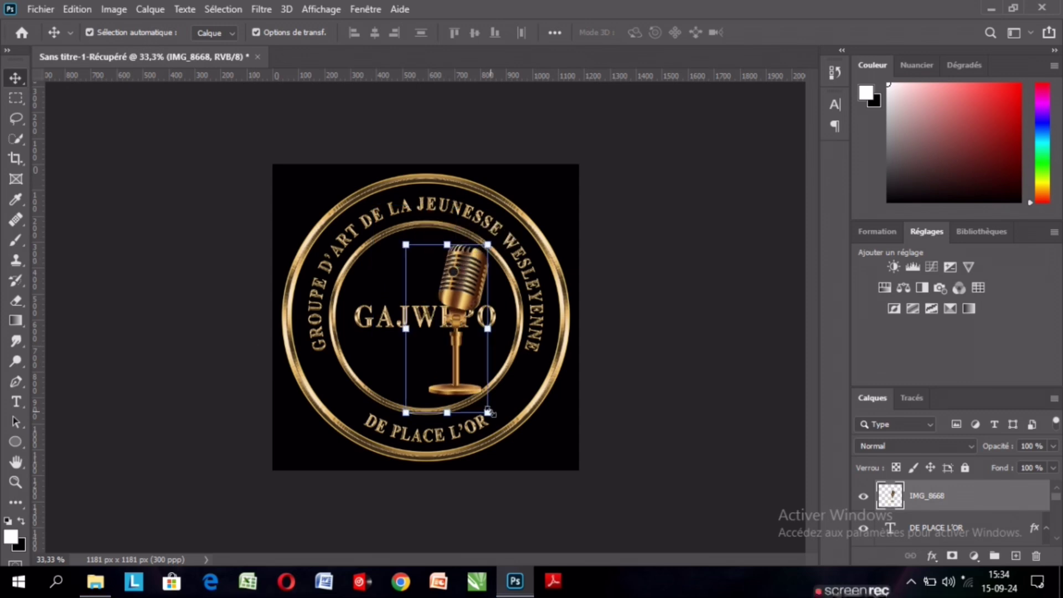
Step: Scale the microphone down to 44.9% and nudge it onto the P of GAJWEPO
left_click_drag(488, 412, 471, 378)
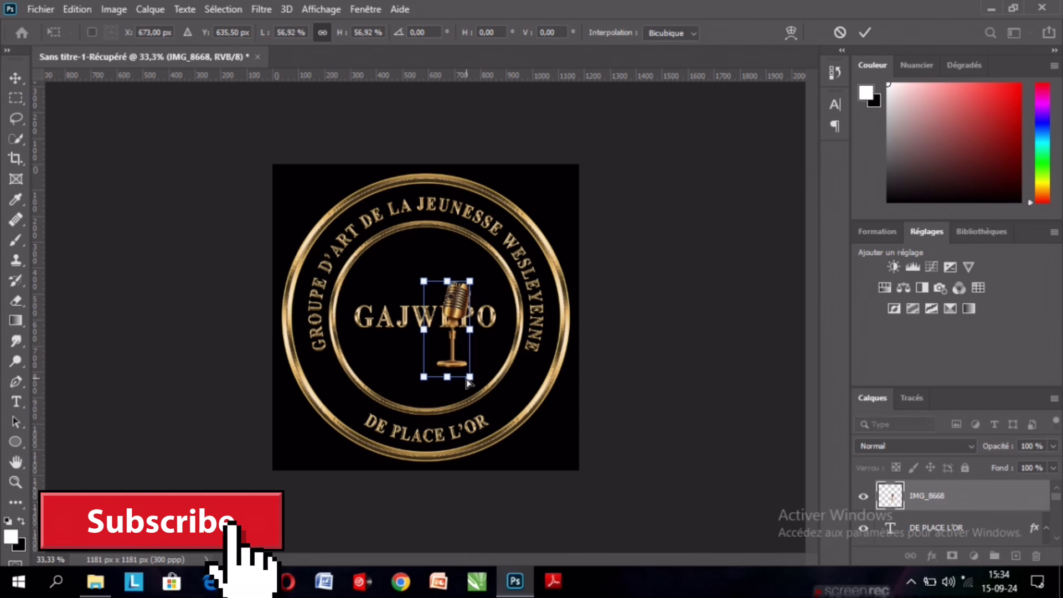
key("ctrl+plus")
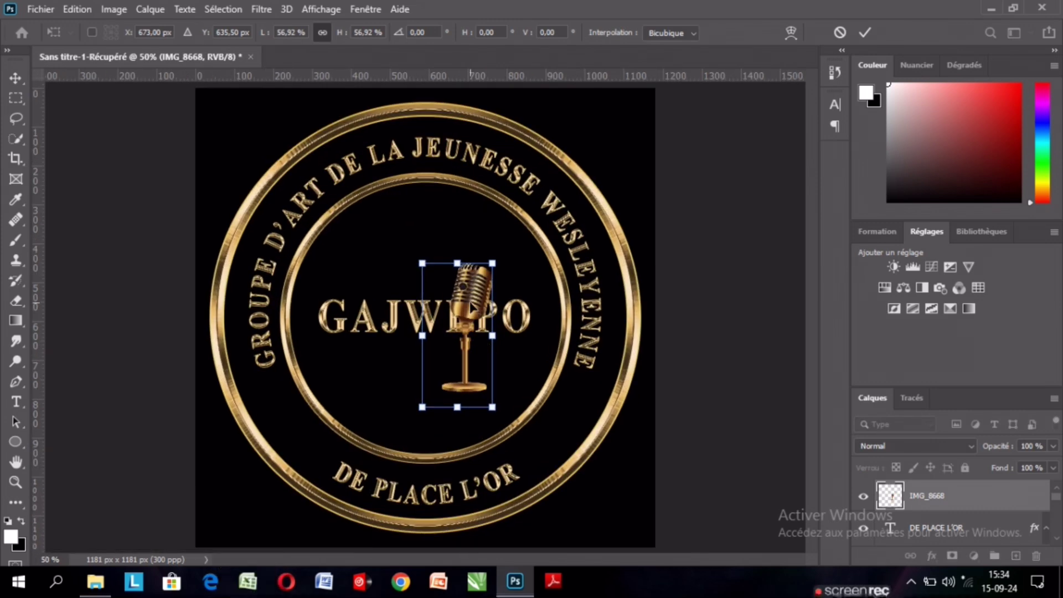
left_click_drag(474, 301, 489, 279)
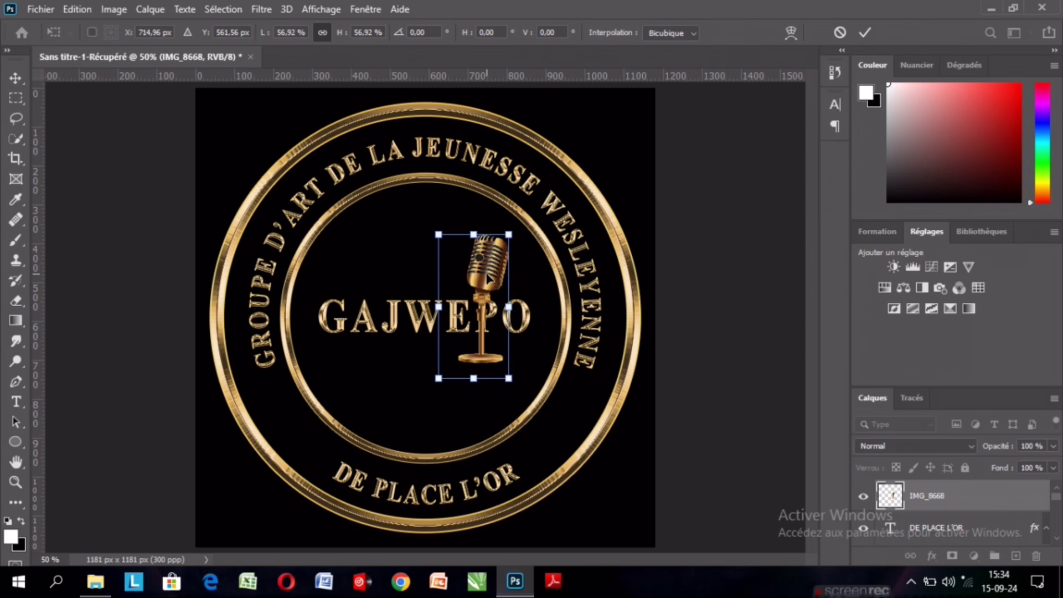
left_click_drag(508, 378, 499, 364)
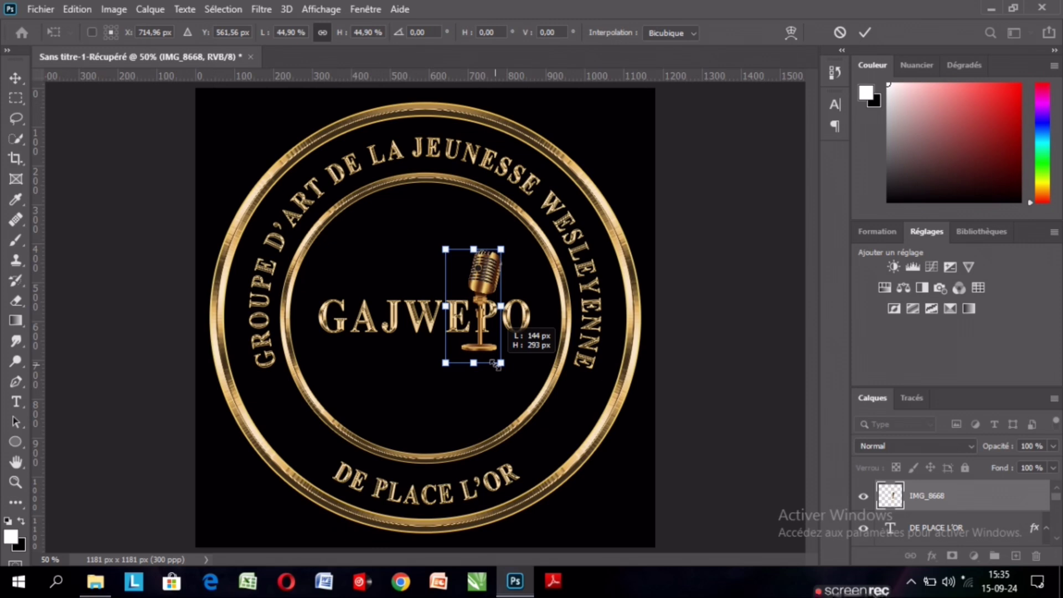
left_click_drag(484, 298, 482, 295)
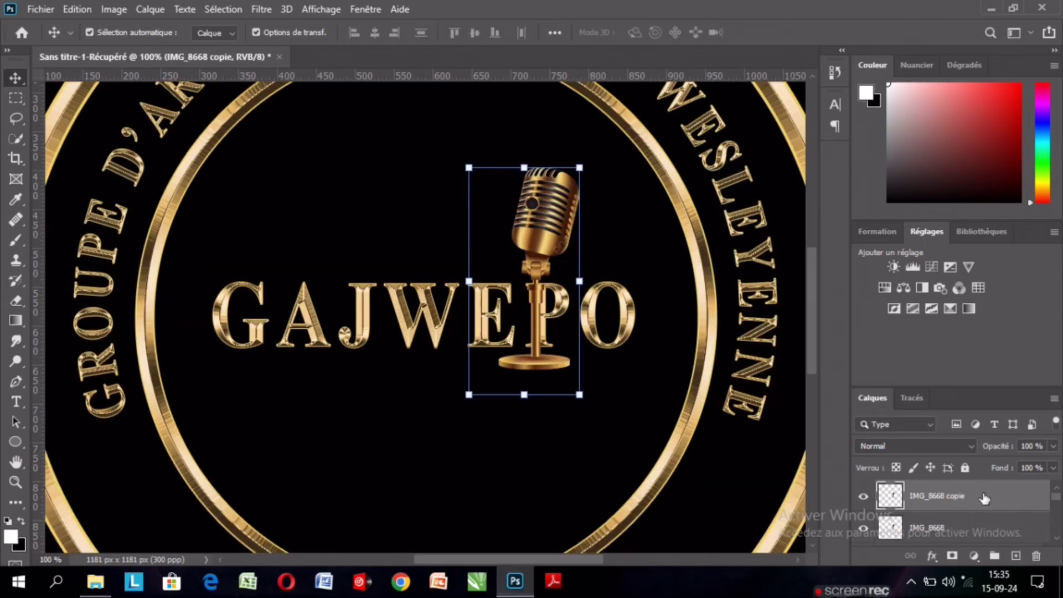
Step: Copy the curved GROUPE D'ART text's gold layer style and paste it onto IMG_8668
left_click(1005, 525)
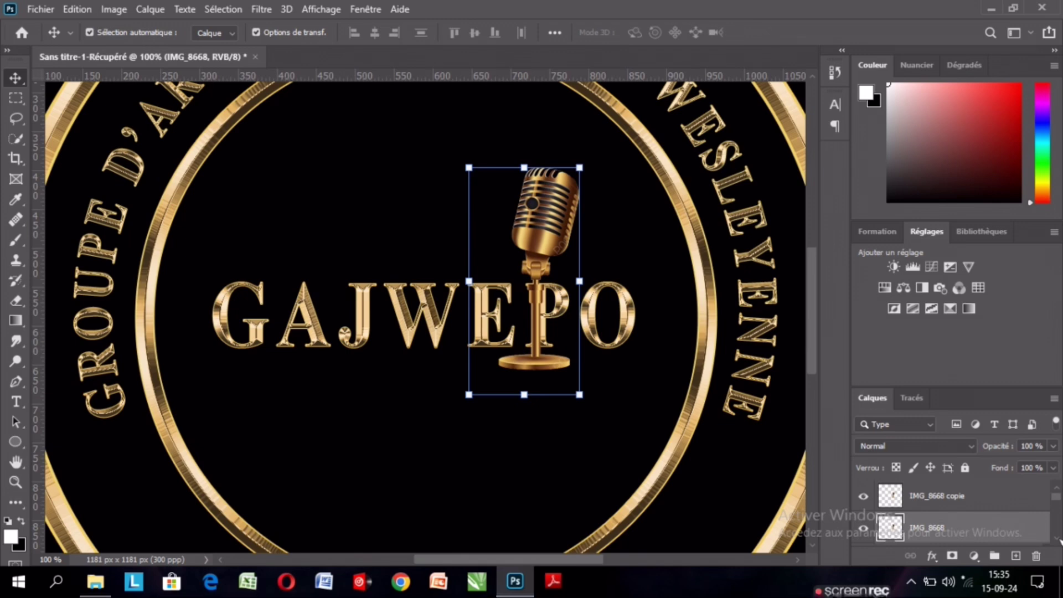
scroll(1052, 531, "down", 3)
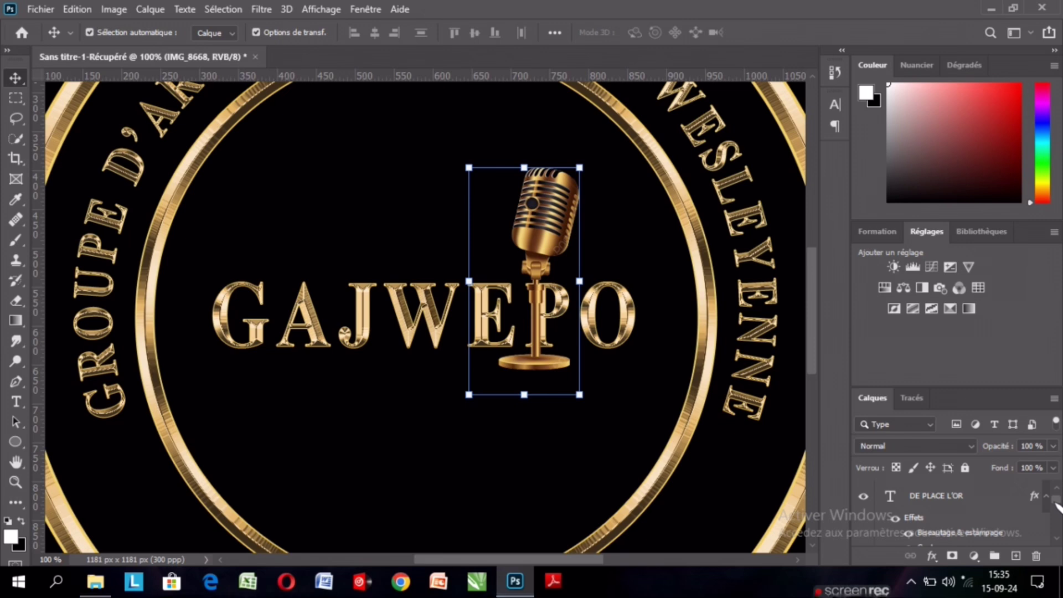
left_click_drag(1056, 504, 1058, 506)
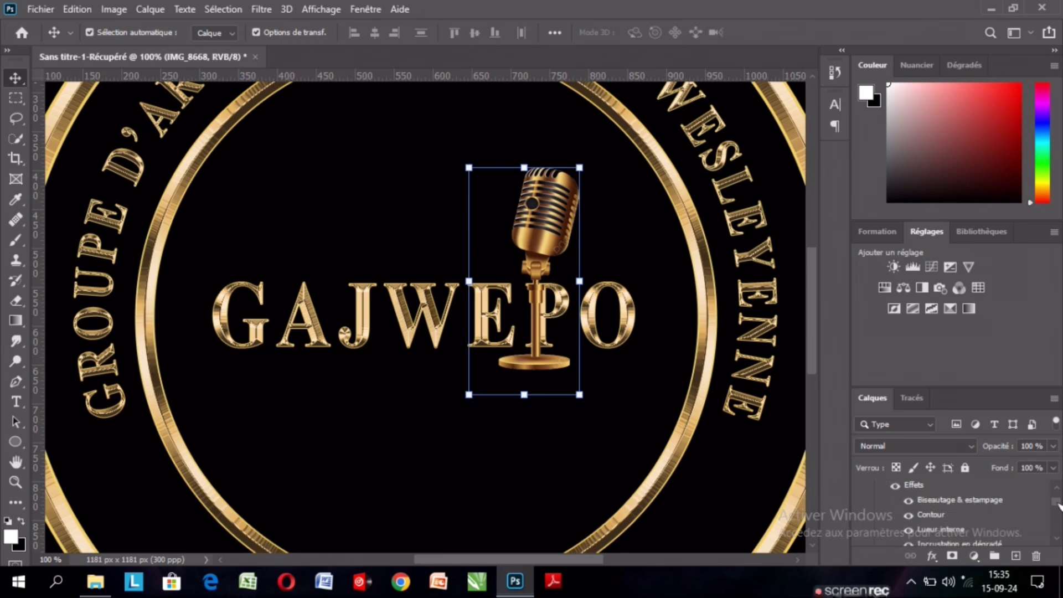
scroll(1058, 505, "down", 1)
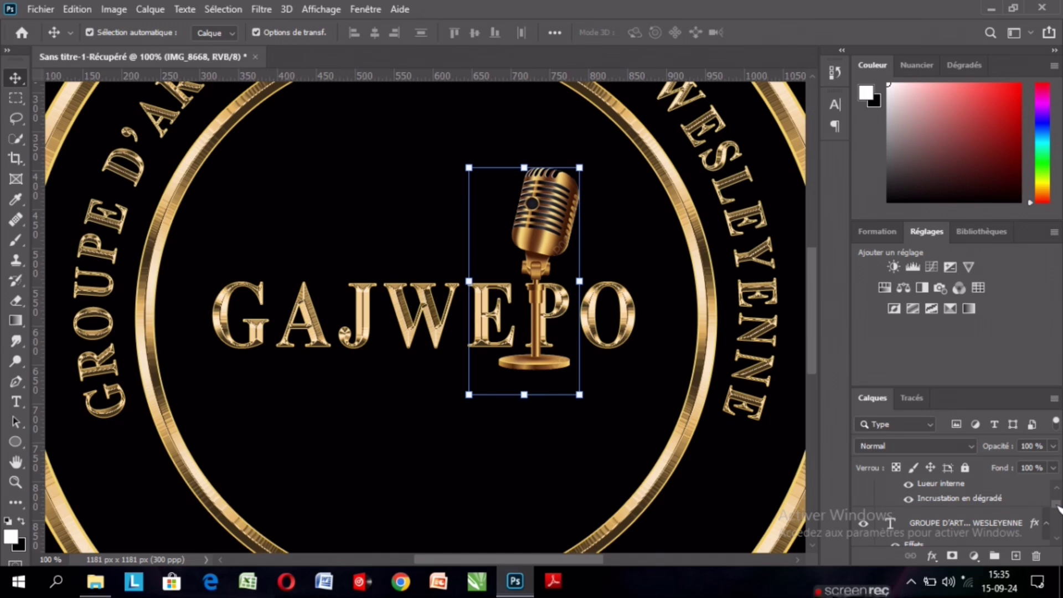
left_click(976, 523)
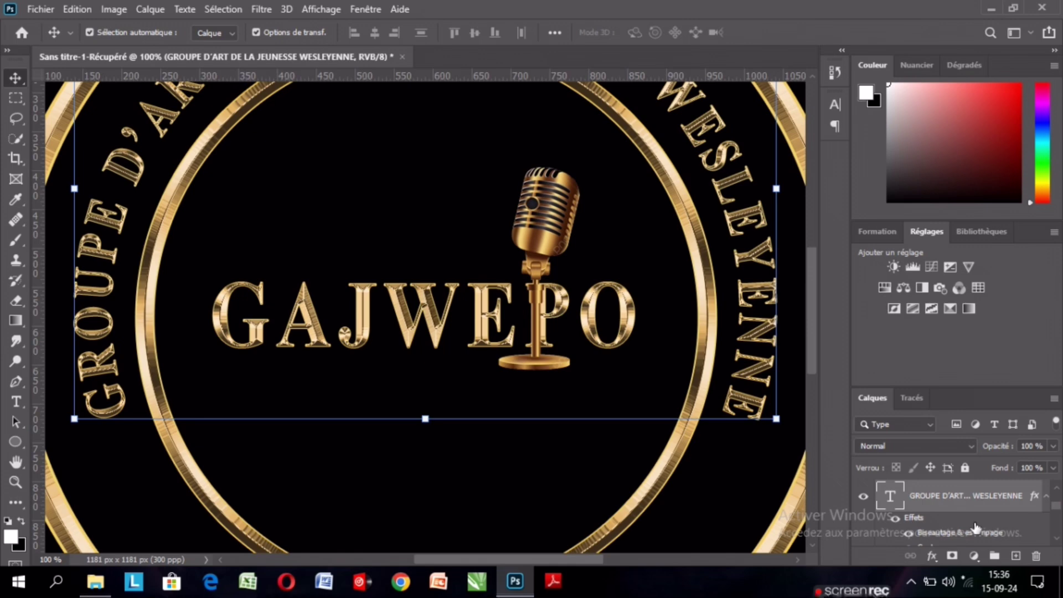
right_click(976, 527)
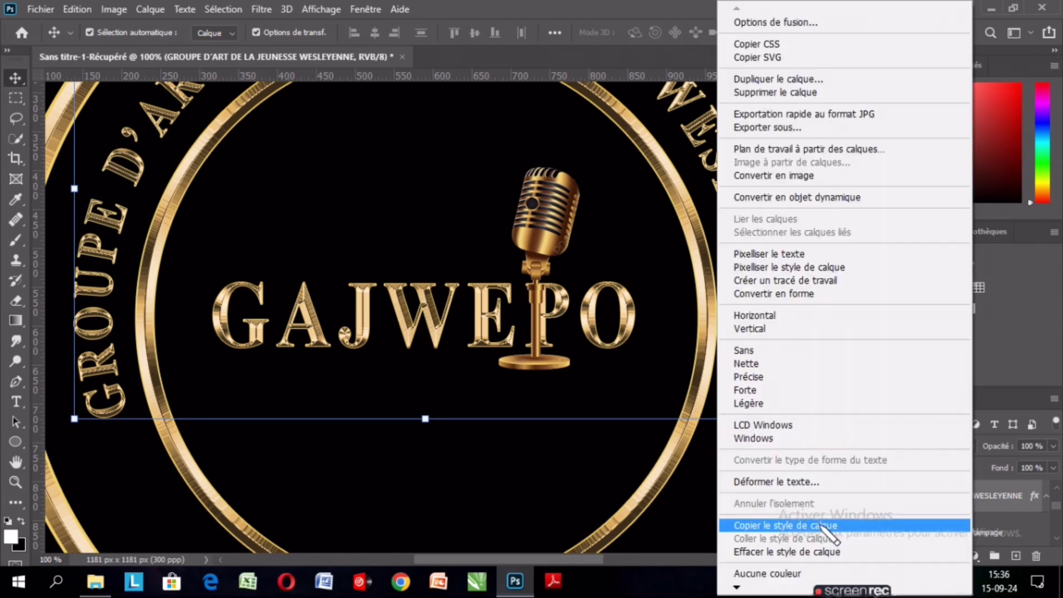
left_click(829, 529)
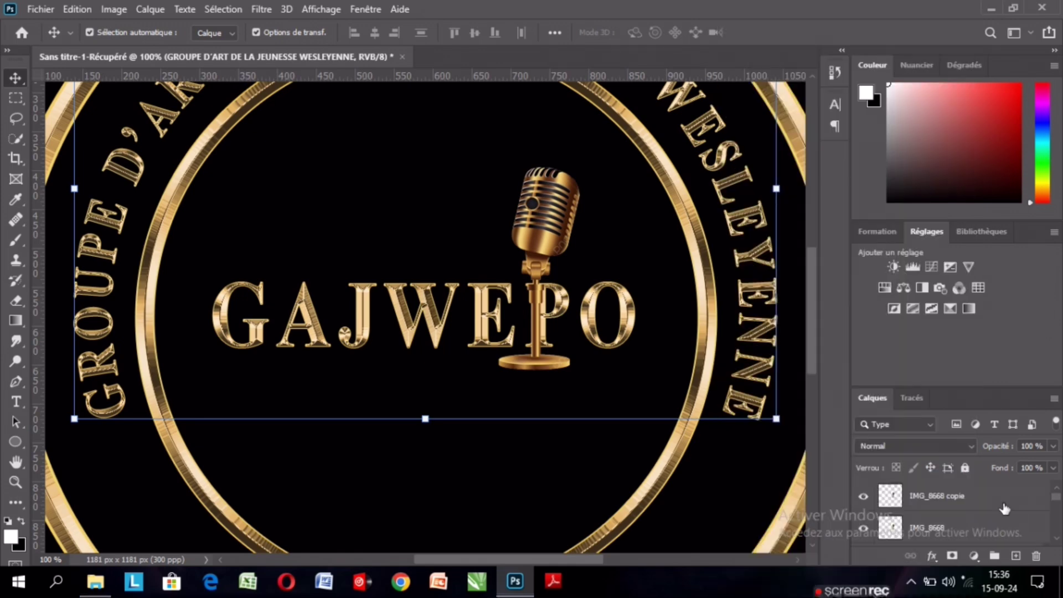
right_click(1006, 529)
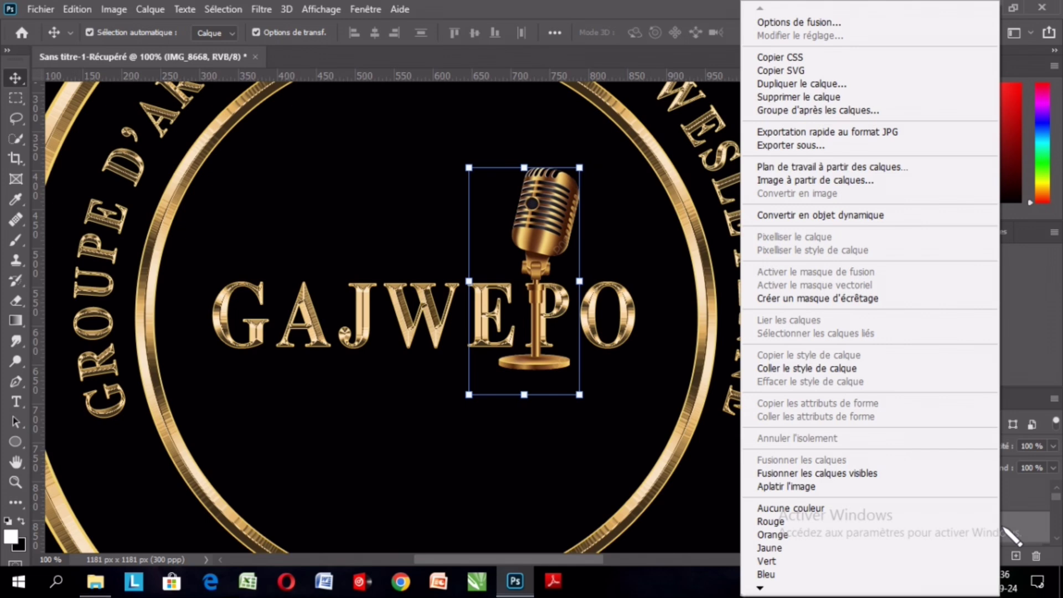
left_click(861, 369)
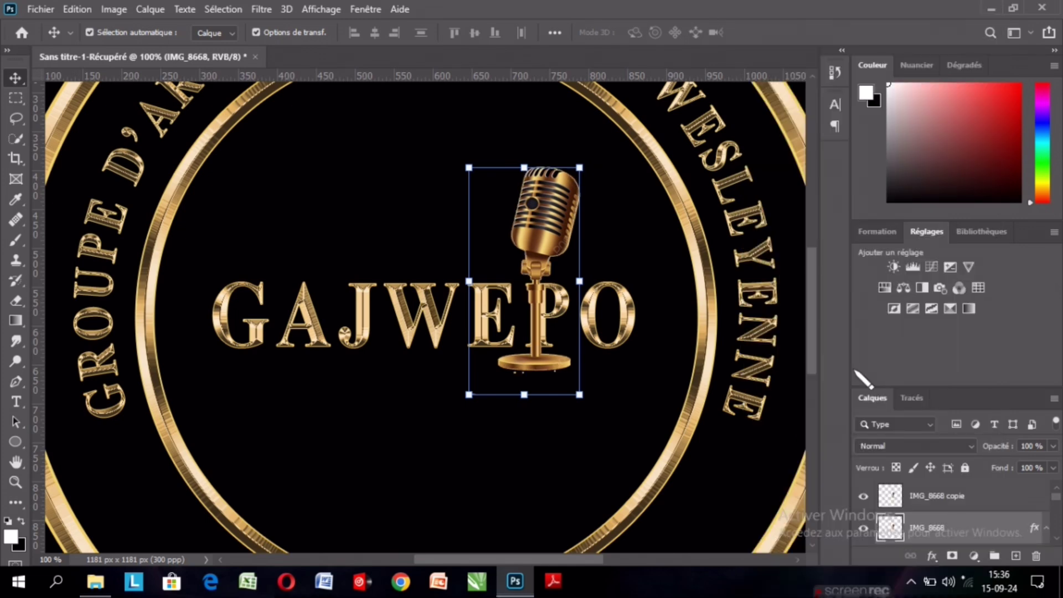
Step: Add a layer mask to IMG_8668 and paint out the stray dots below the microphone base
left_click(953, 557)
key("b")
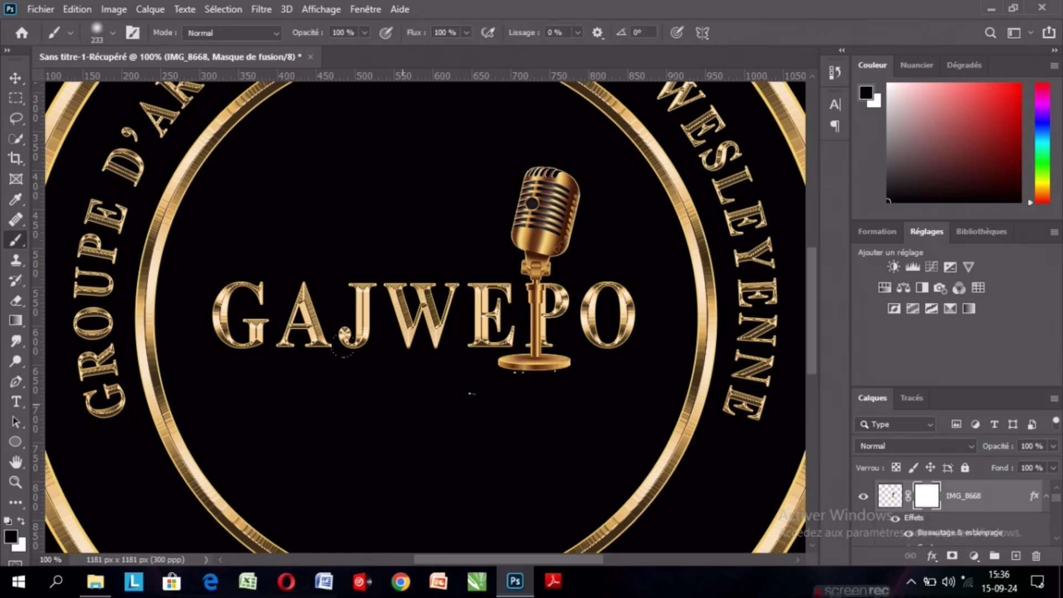
left_click(512, 369)
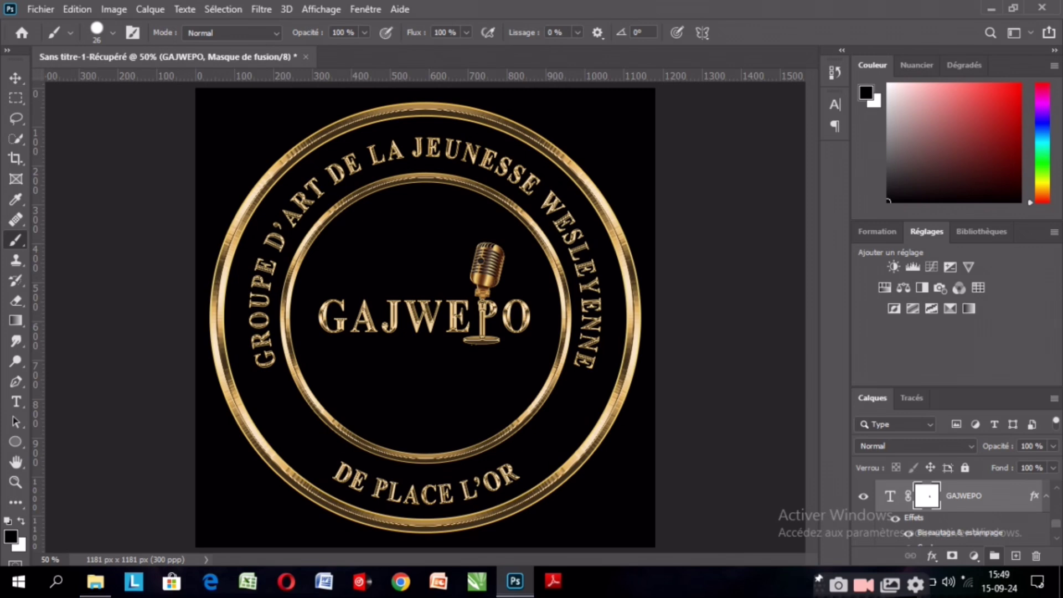
left_click(15, 77)
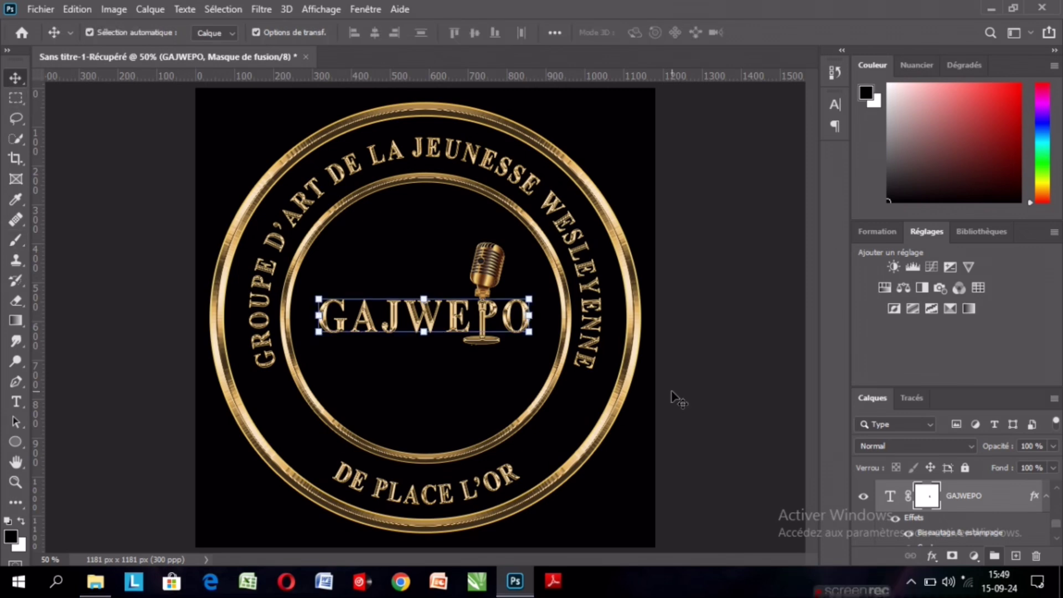